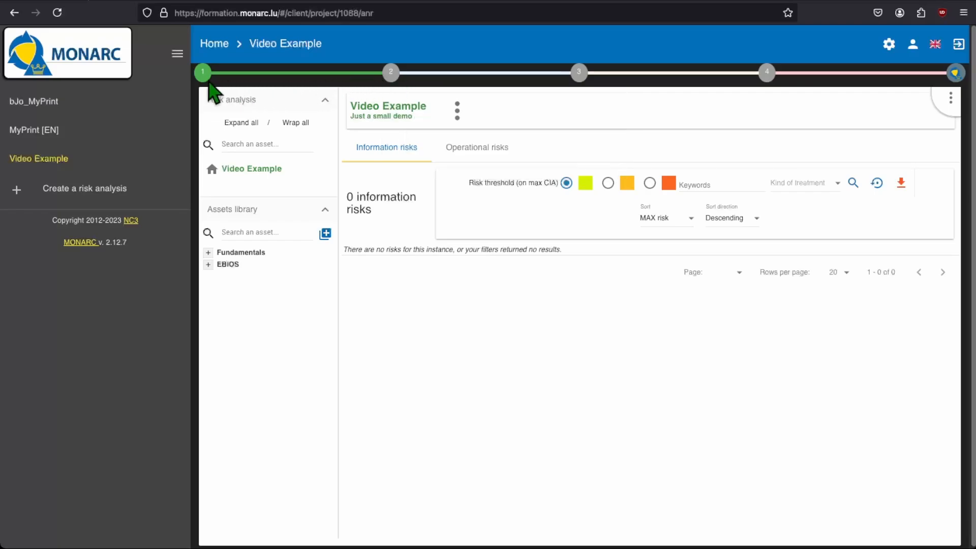
Open the identification of assets, vulnerabilities and impacts appreciation under Context modeling, and hide the list of risk analyses
{"action": "mouse_move", "coordinate": [201, 79]}
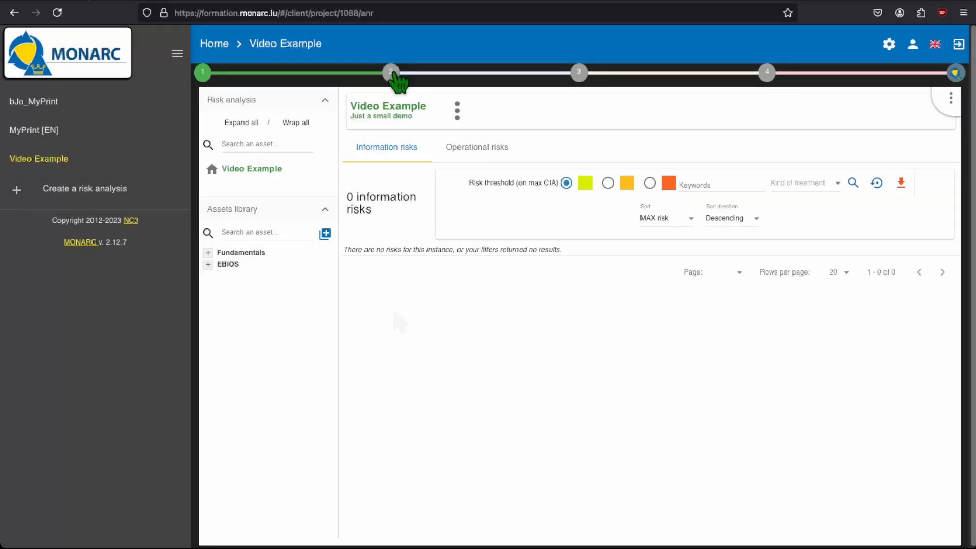
{"action": "left_click", "coordinate": [390, 72]}
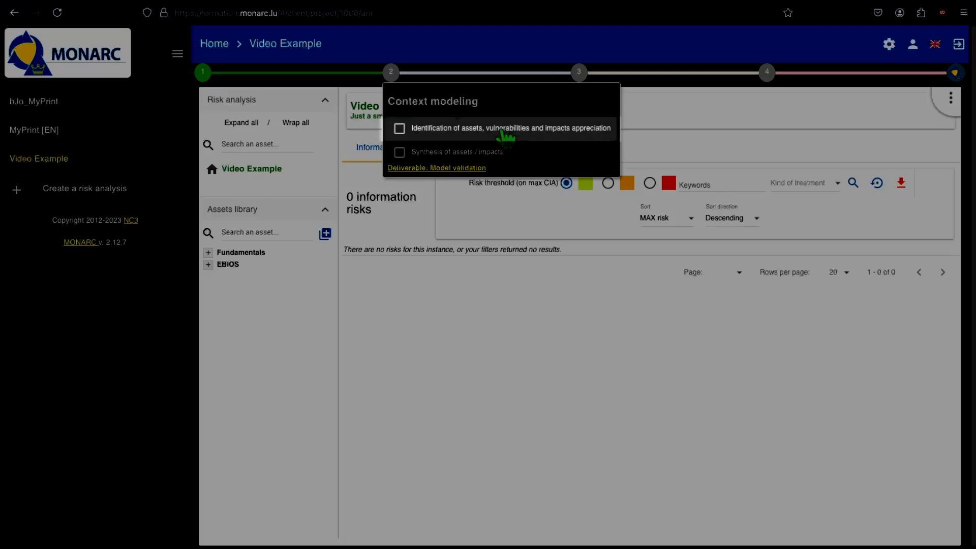
{"action": "left_click", "coordinate": [504, 131]}
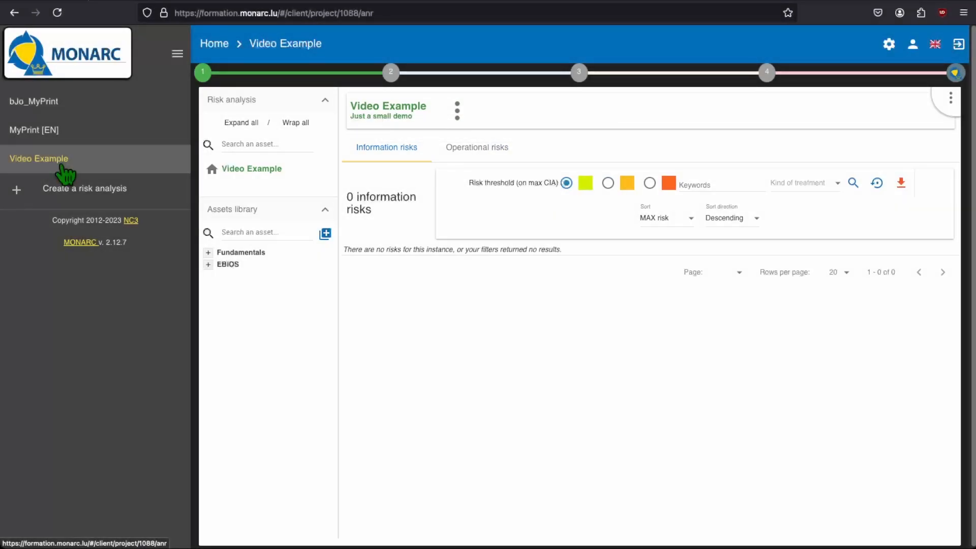
{"action": "left_click", "coordinate": [176, 55]}
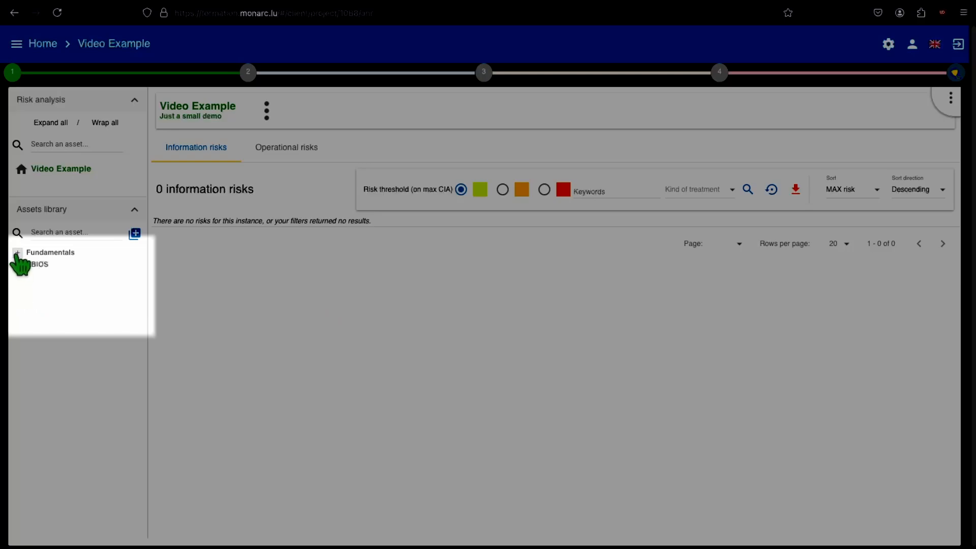
Duplicate the Department asset found under Fundamentals > Primary Assets in the assets library
{"action": "left_click", "coordinate": [17, 253]}
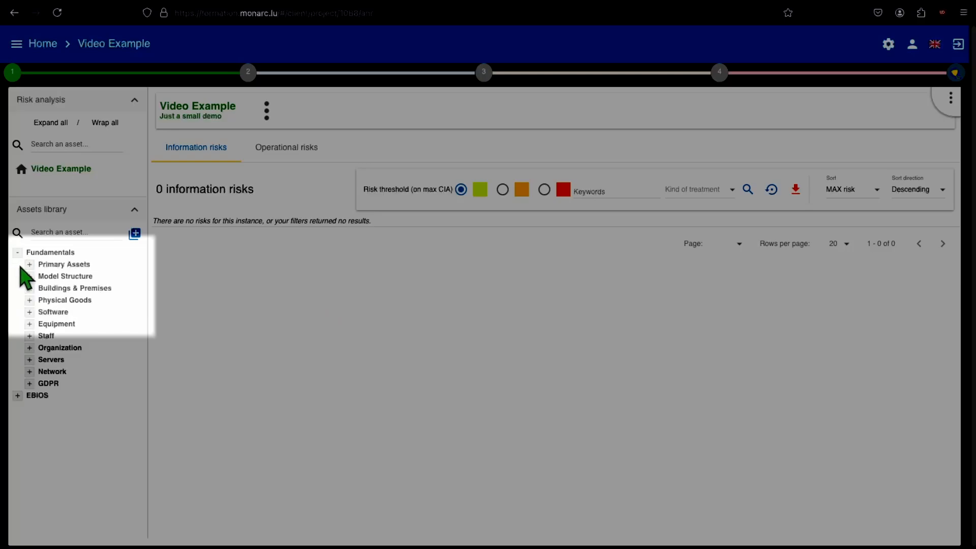
{"action": "left_click", "coordinate": [30, 264]}
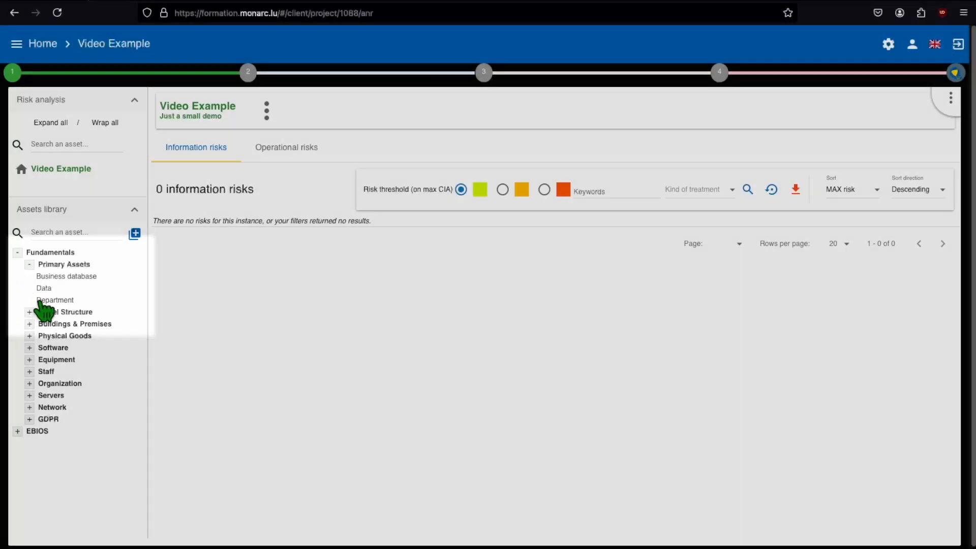
{"action": "left_click", "coordinate": [44, 300]}
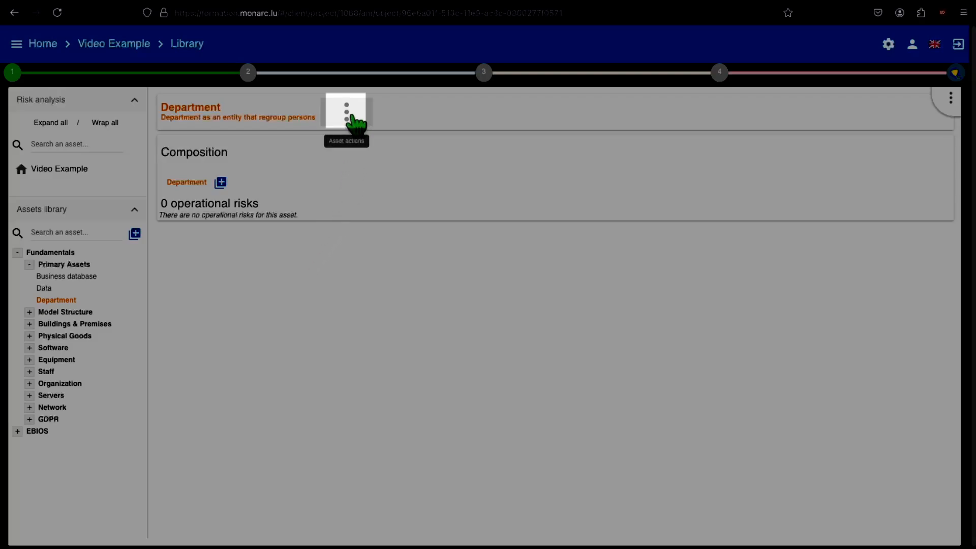
{"action": "left_click", "coordinate": [356, 122]}
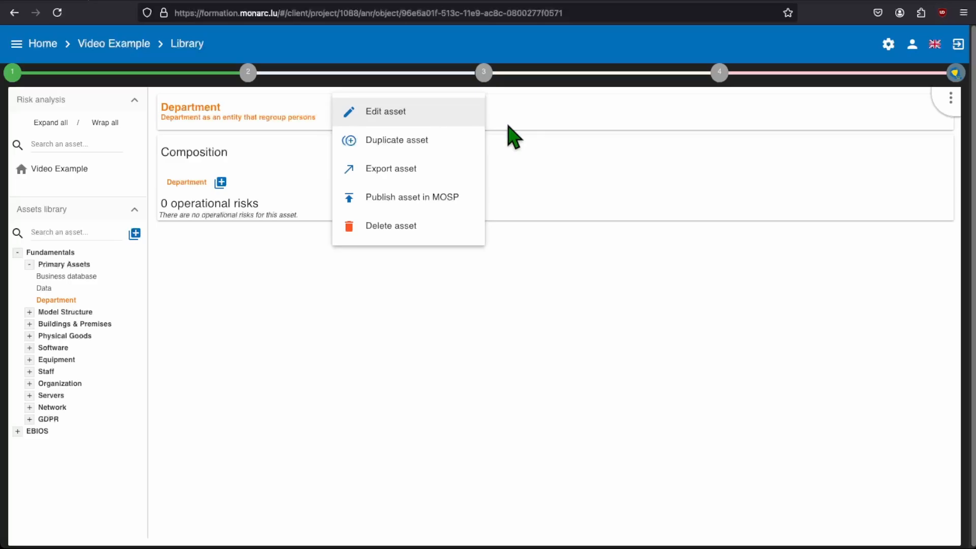
{"action": "left_click", "coordinate": [467, 145]}
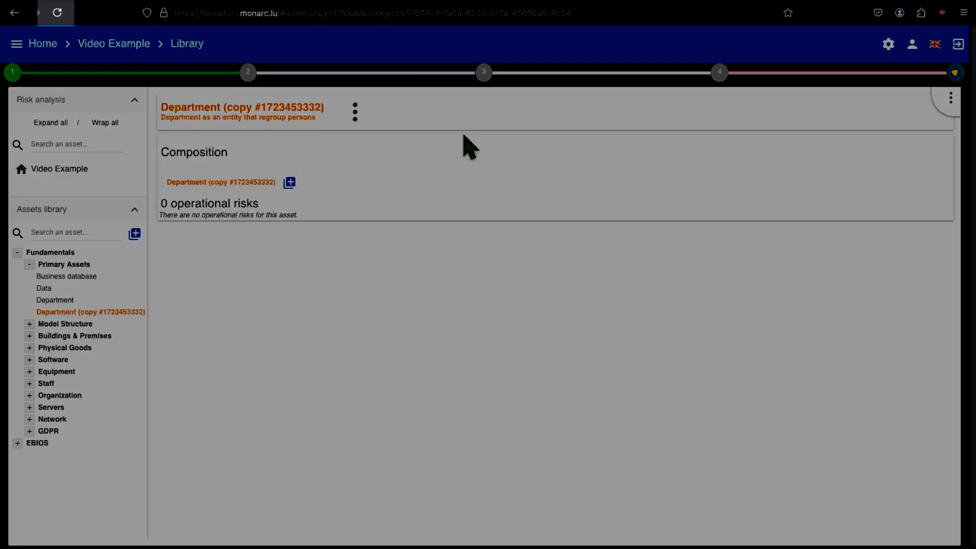
Reload the page, hide the list of risk analyses, and expand Fundamentals > Primary Assets in the library
{"action": "left_click", "coordinate": [57, 13]}
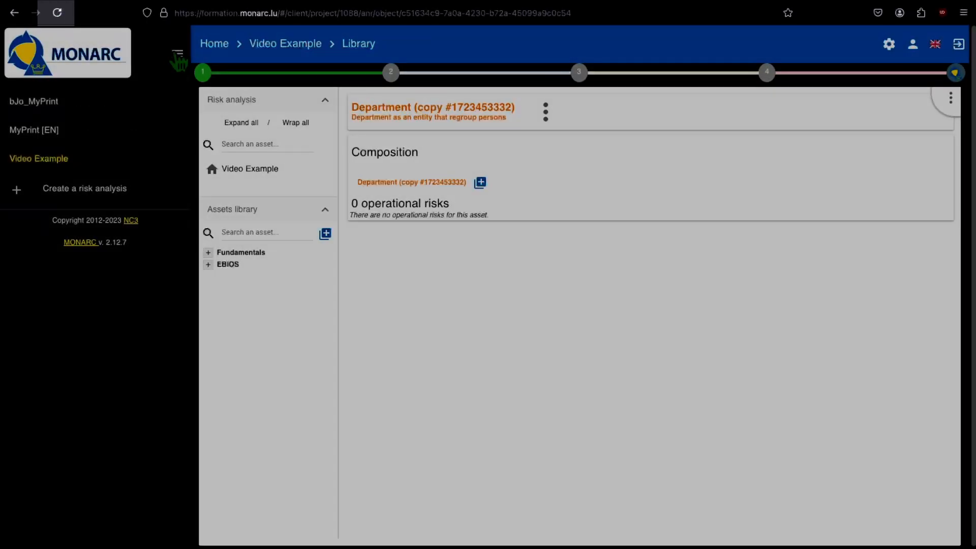
{"action": "left_click", "coordinate": [176, 52]}
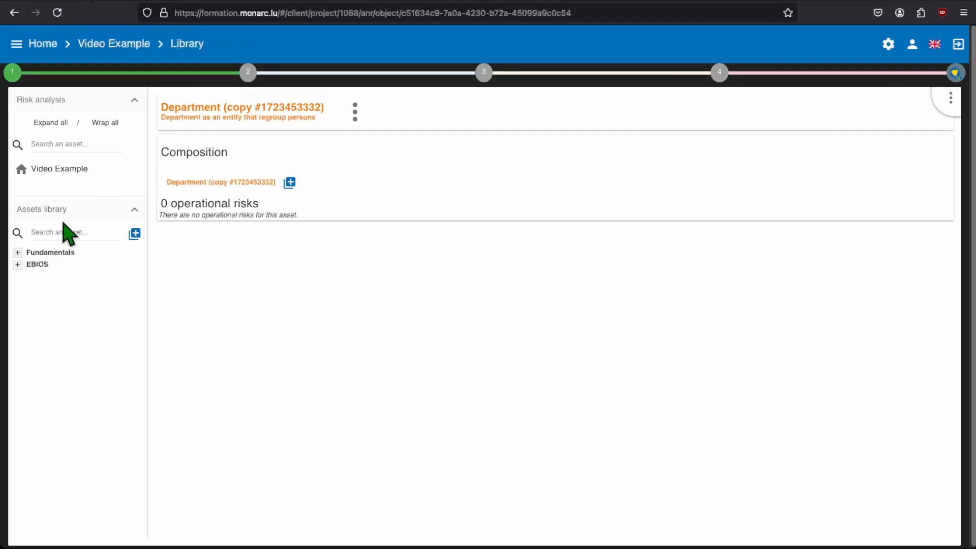
{"action": "left_click", "coordinate": [18, 253]}
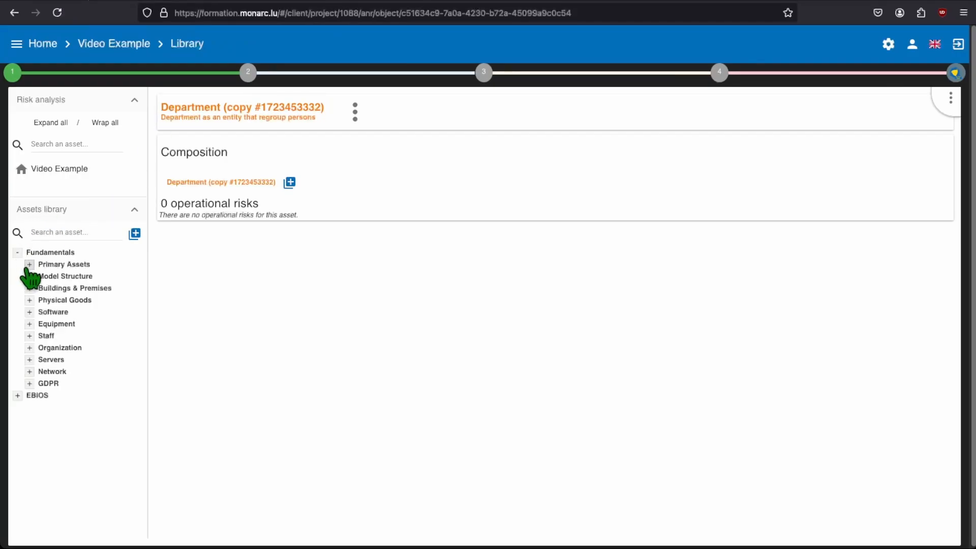
{"action": "left_click", "coordinate": [29, 264]}
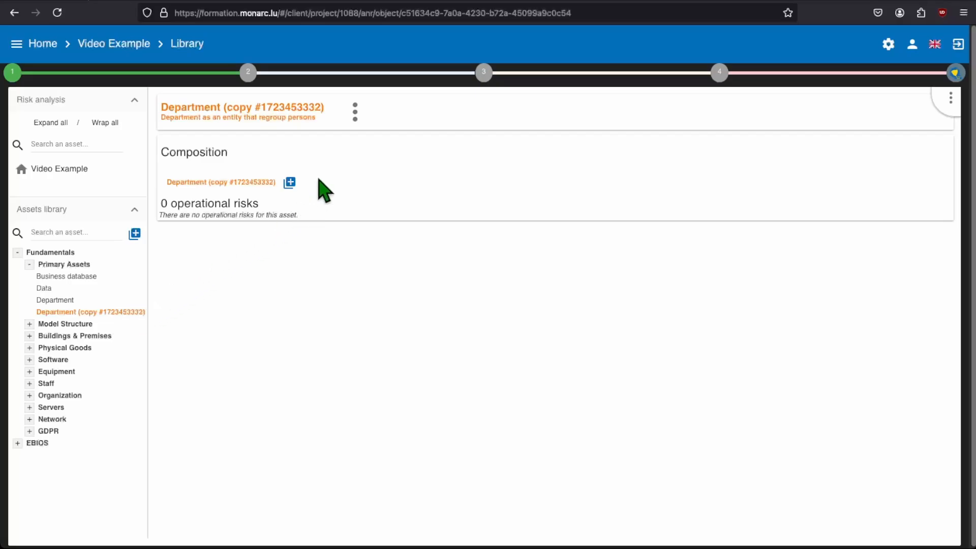
Edit the duplicated Department asset and change its name to Finance Department
{"action": "left_click", "coordinate": [355, 118]}
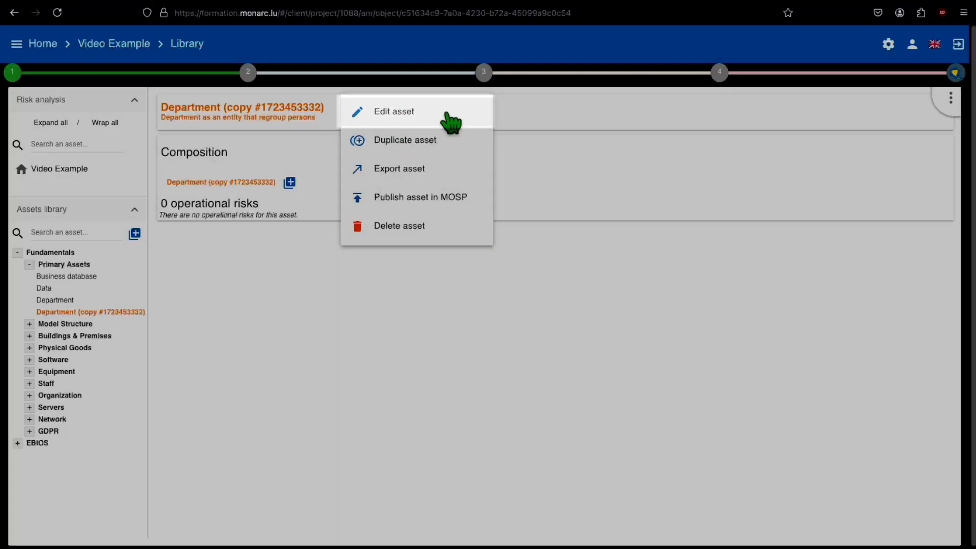
{"action": "left_click", "coordinate": [450, 120]}
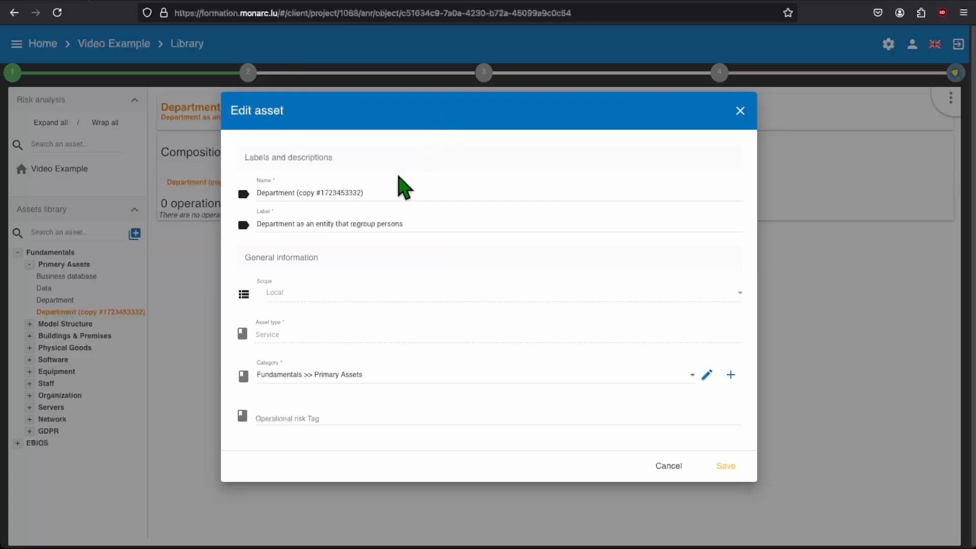
{"action": "triple_click", "coordinate": [387, 190]}
{"action": "type", "text": "Finance"}
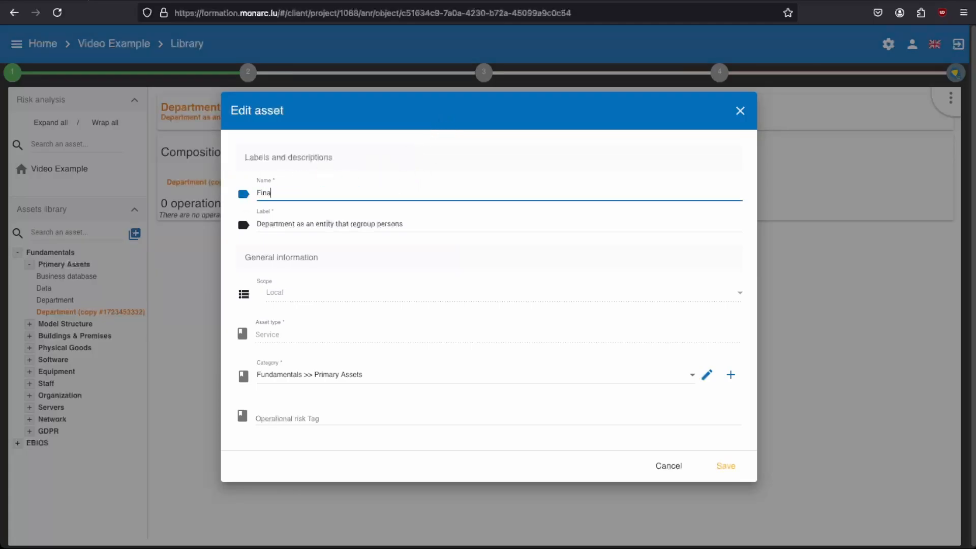
{"action": "type", "text": " Department"}
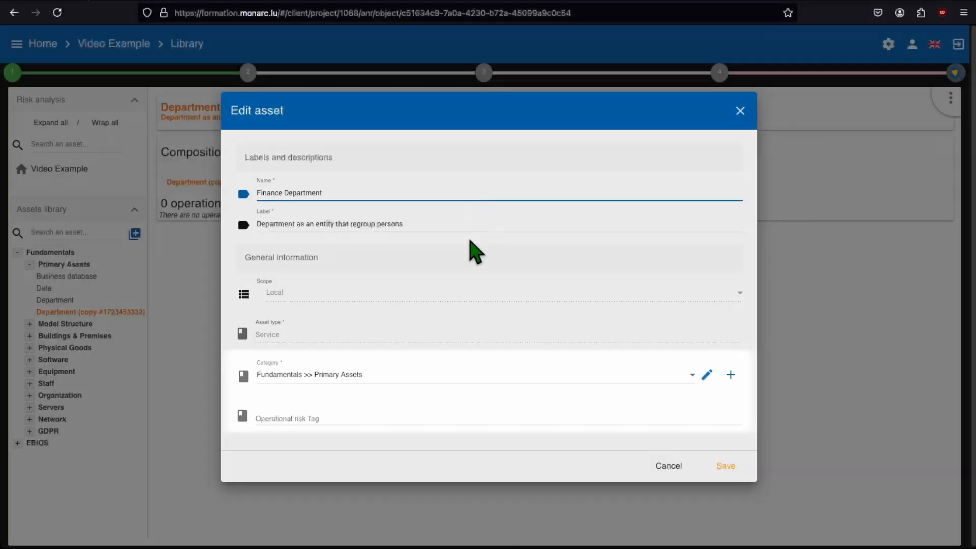
{"action": "left_click", "coordinate": [469, 239]}
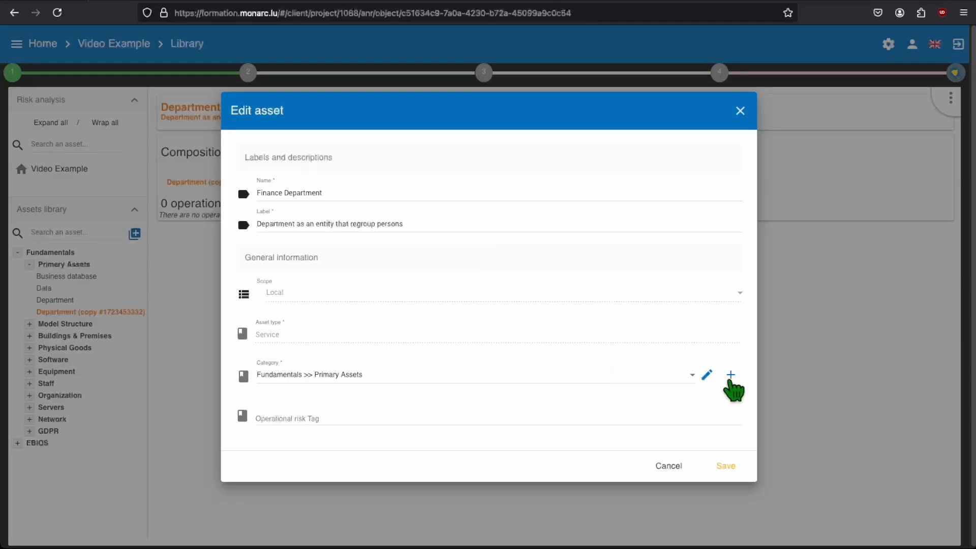
Create a root-level category labelled MyAssets for the asset being edited
{"action": "left_click", "coordinate": [730, 378]}
{"action": "left_click", "coordinate": [555, 259]}
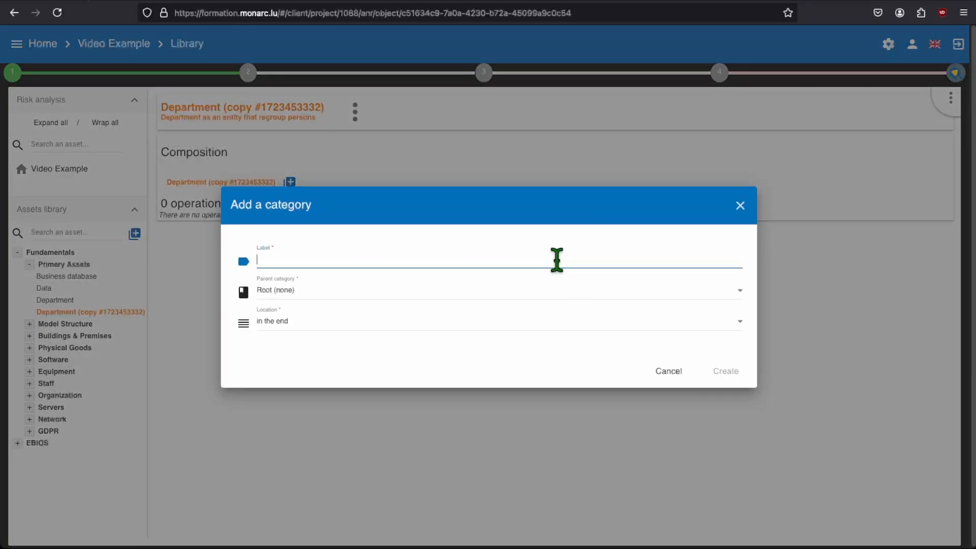
{"action": "type", "text": "MyAssets"}
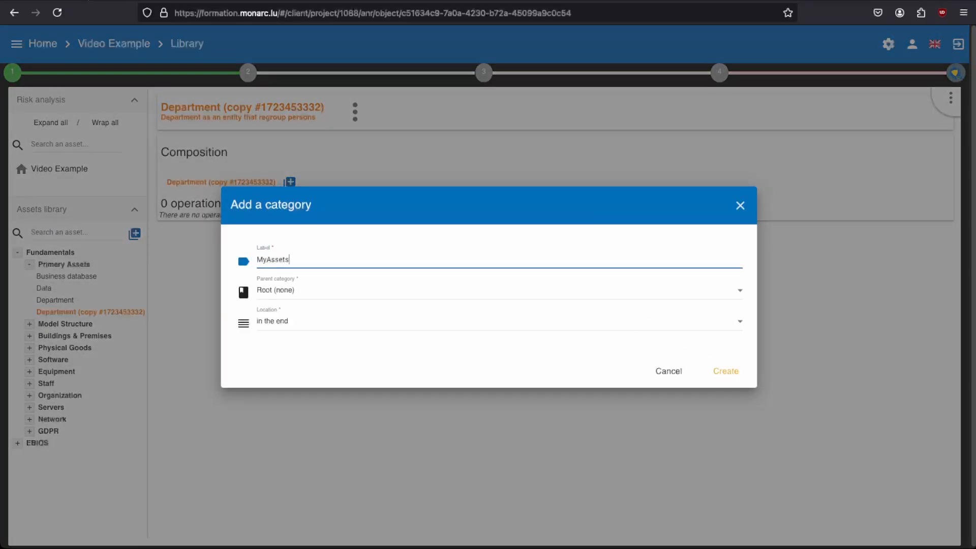
{"action": "left_click", "coordinate": [724, 371]}
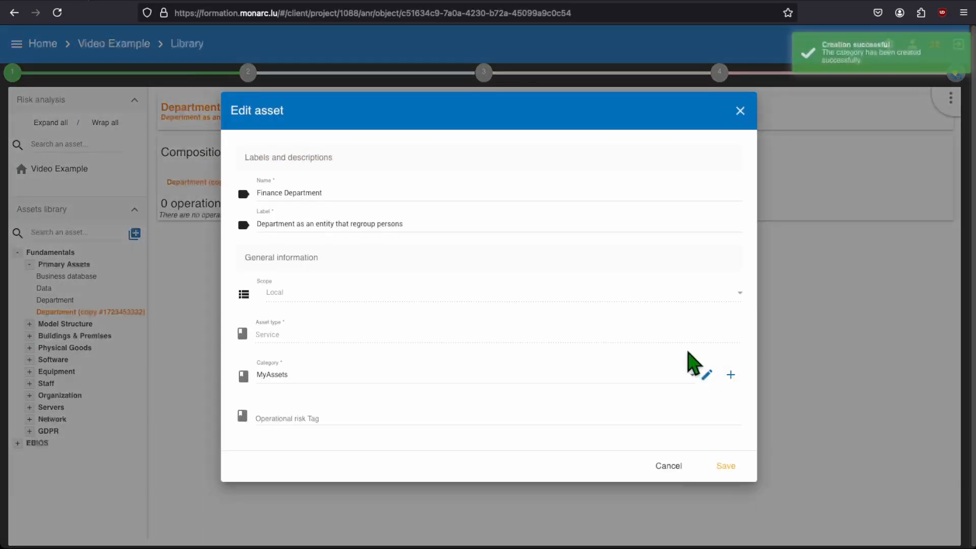
Create a Primary Assets category with MyAssets as its parent, and save the edited asset
{"action": "left_click", "coordinate": [731, 376]}
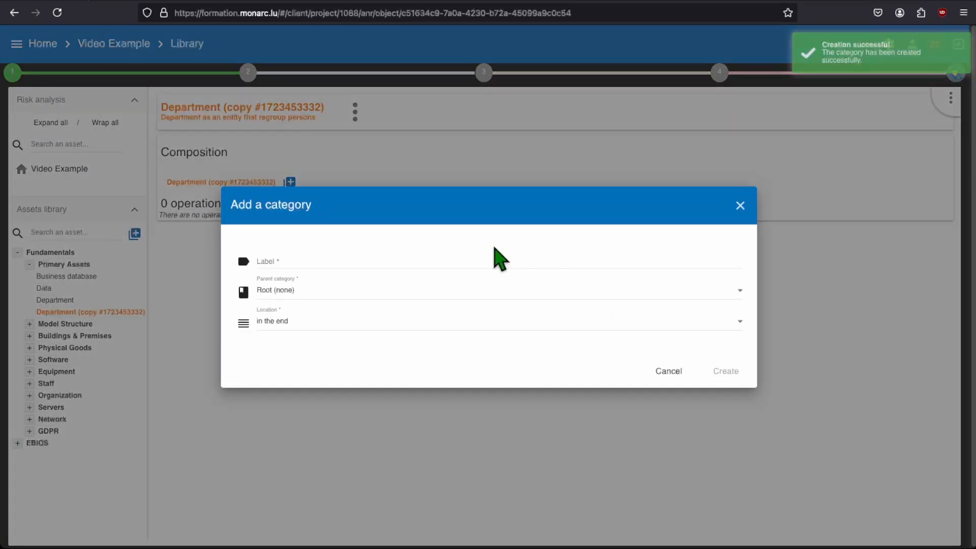
{"action": "left_click", "coordinate": [494, 257]}
{"action": "type", "text": "Primary Assets"}
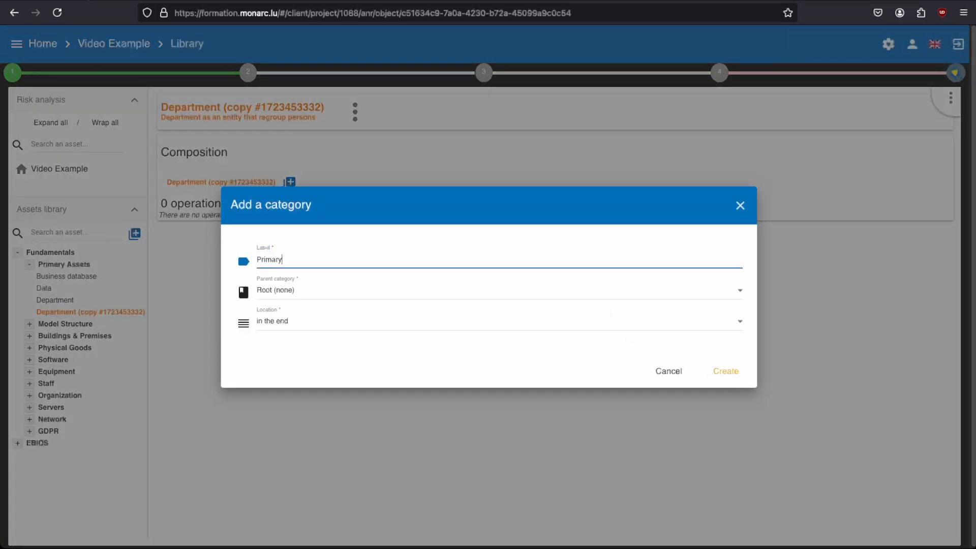
{"action": "left_click", "coordinate": [497, 296]}
{"action": "scroll", "coordinate": [501, 335], "scroll_direction": "down", "scroll_amount": 5}
{"action": "scroll", "coordinate": [503, 340], "scroll_direction": "down", "scroll_amount": 3}
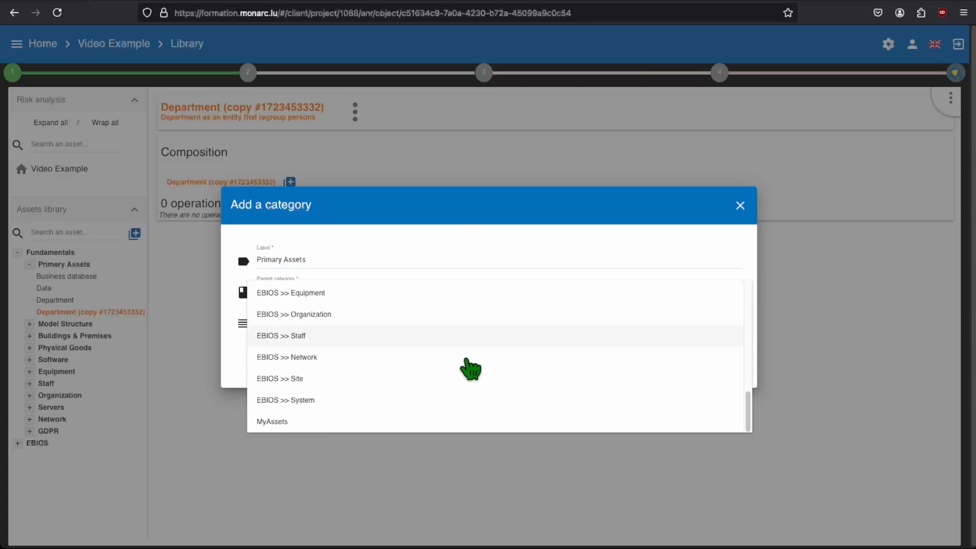
{"action": "left_click", "coordinate": [446, 422]}
{"action": "left_click", "coordinate": [721, 376]}
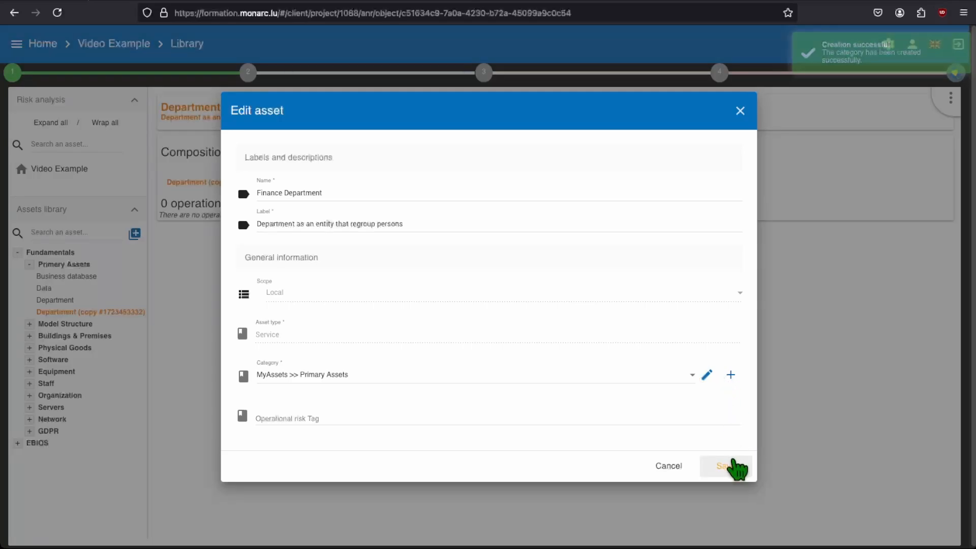
{"action": "left_click", "coordinate": [736, 467]}
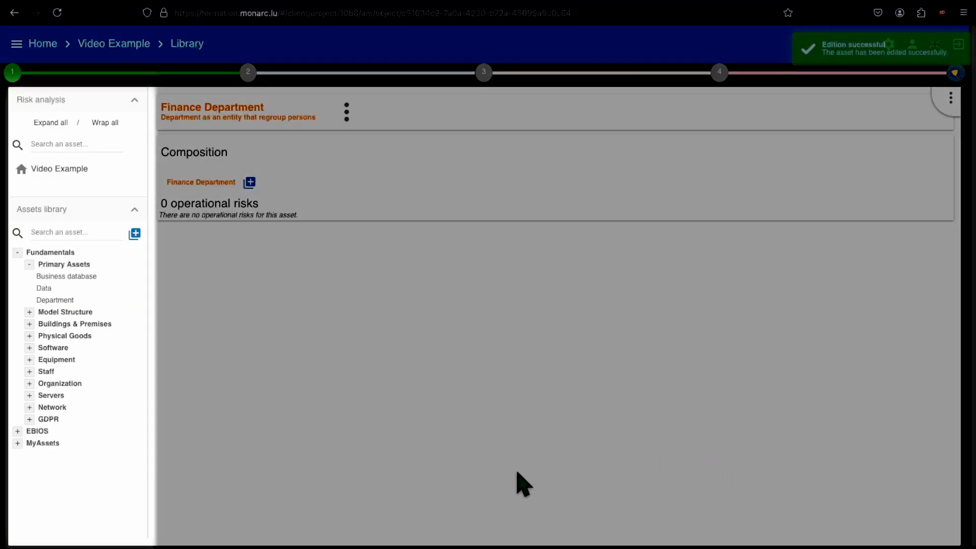
Add Finance Department from MyAssets > Primary Assets to the Video Example risk analysis
{"action": "left_click", "coordinate": [17, 443]}
{"action": "left_click", "coordinate": [30, 454]}
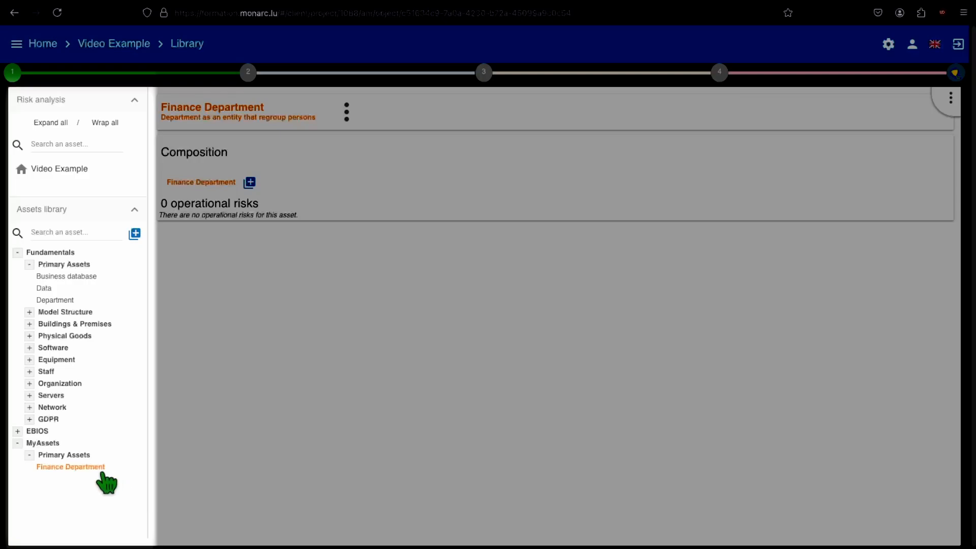
{"action": "left_click_drag", "start_coordinate": [94, 467], "coordinate": [108, 193]}
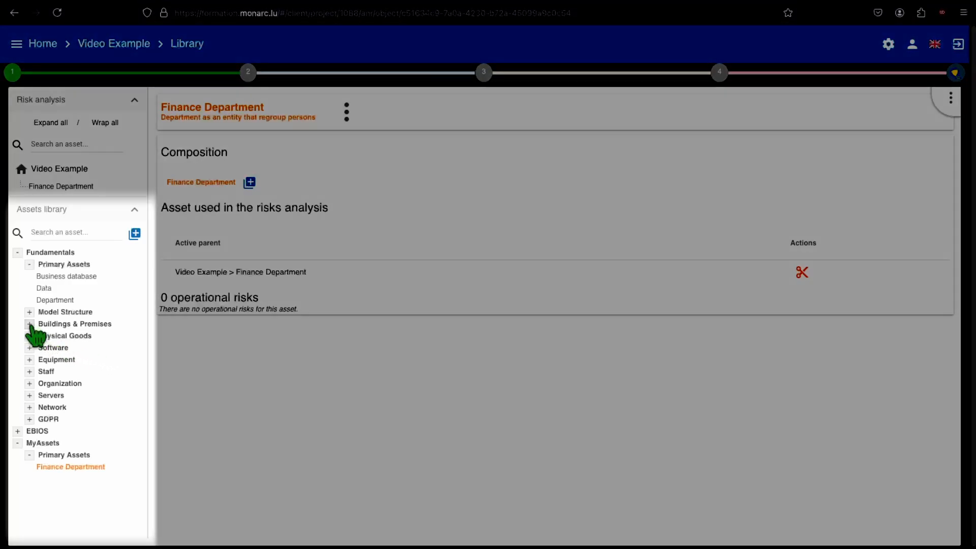
Examine the assets in the Buildings & Premises, Physical Goods, Software and Model Structure categories of the Fundamentals library
{"action": "left_click", "coordinate": [29, 324]}
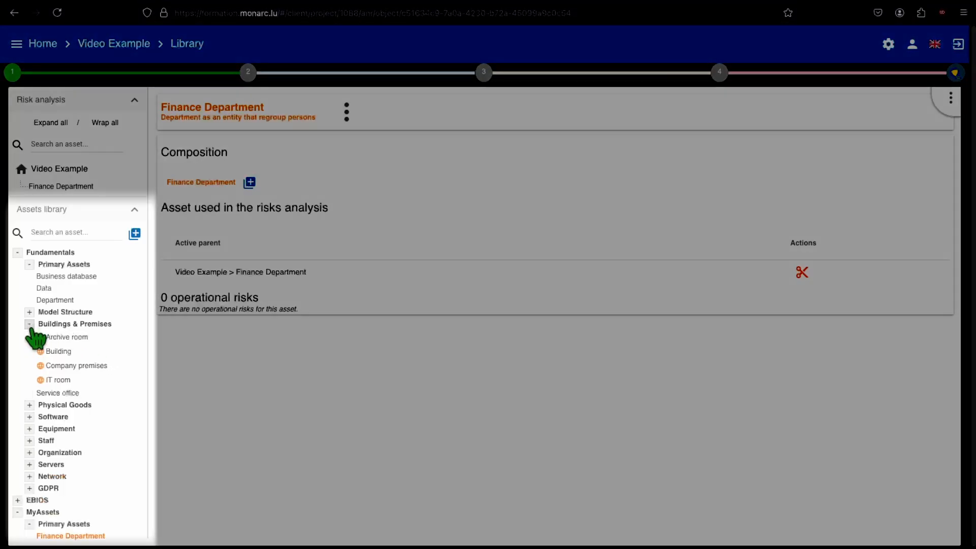
{"action": "left_click", "coordinate": [29, 405]}
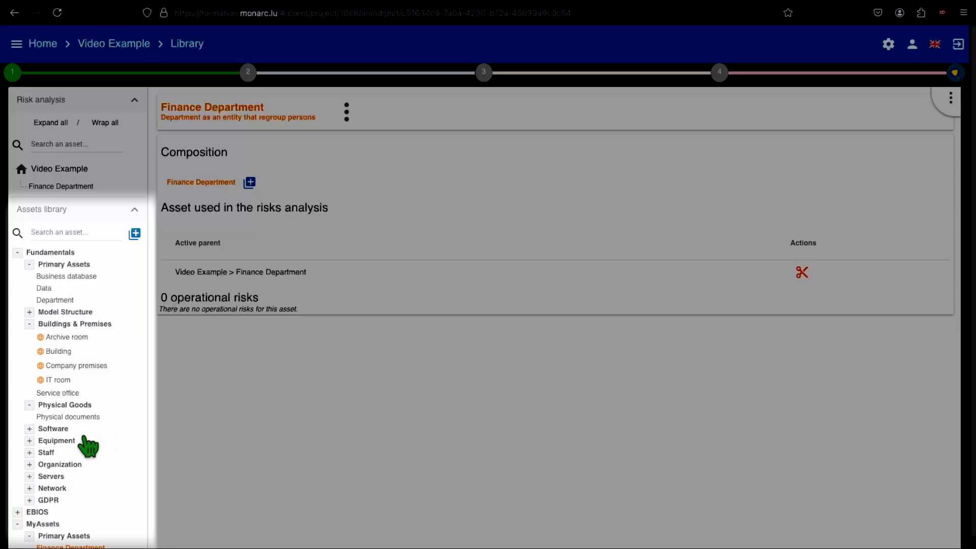
{"action": "left_click", "coordinate": [29, 429]}
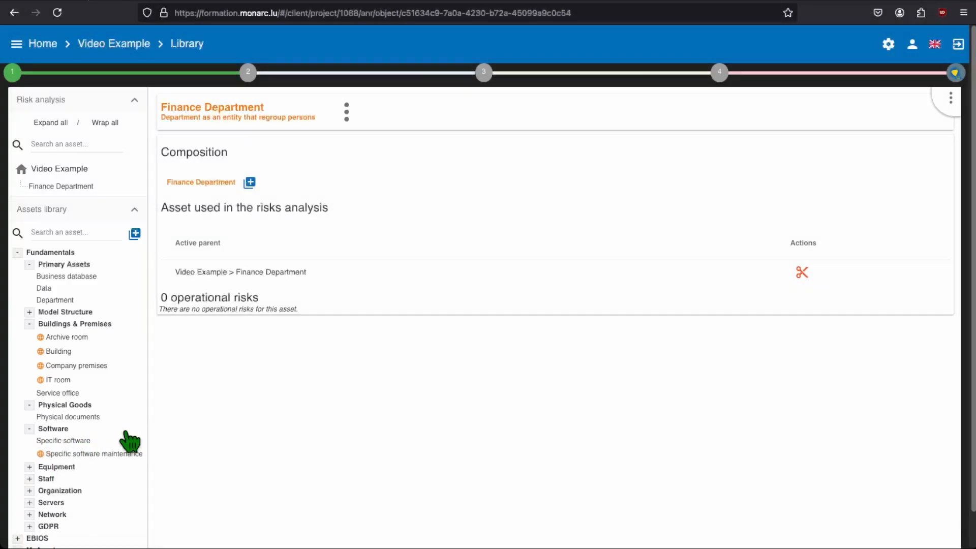
{"action": "left_click", "coordinate": [30, 429]}
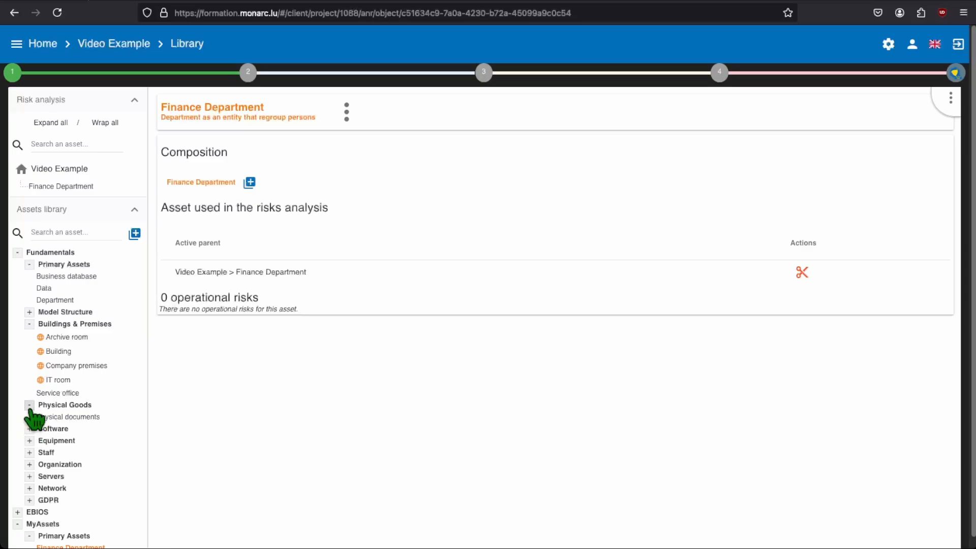
{"action": "left_click", "coordinate": [30, 405]}
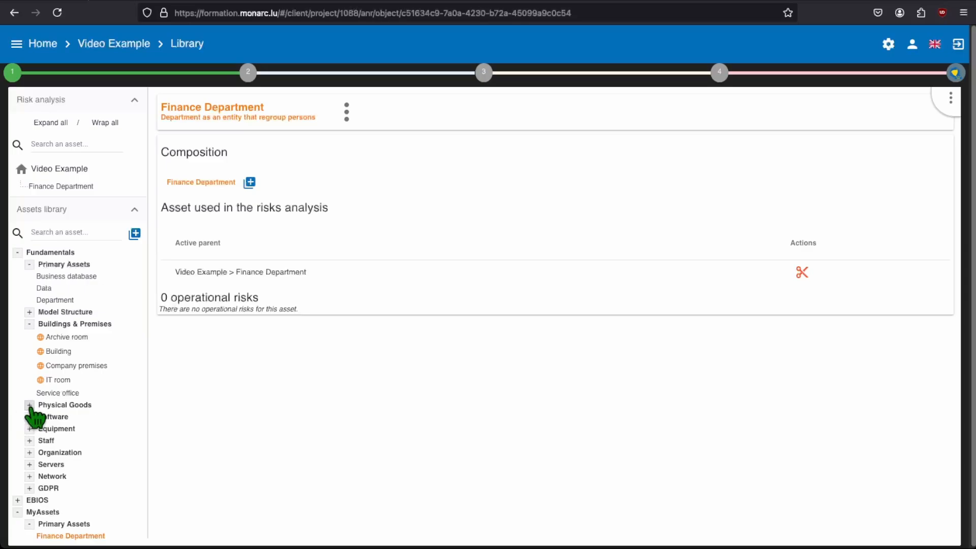
{"action": "left_click", "coordinate": [29, 324]}
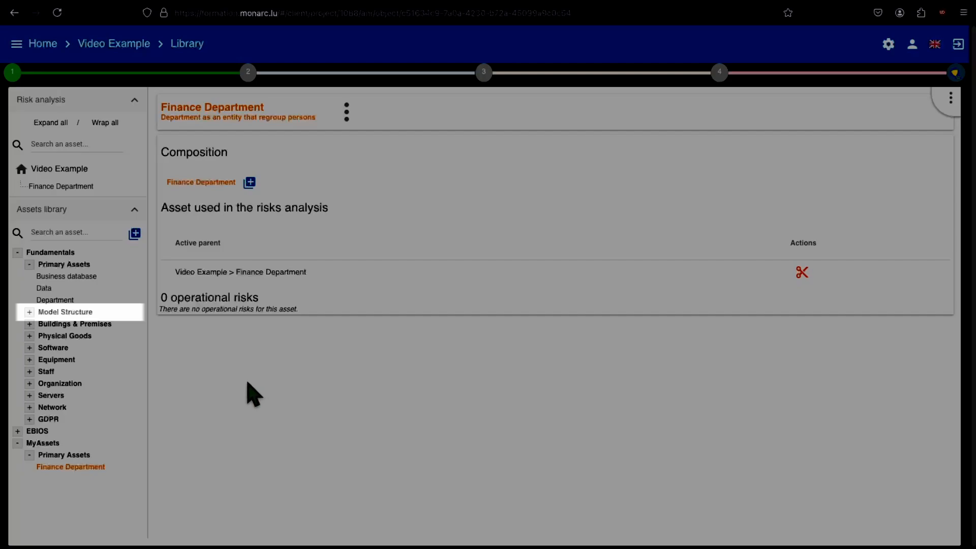
{"action": "left_click", "coordinate": [29, 312]}
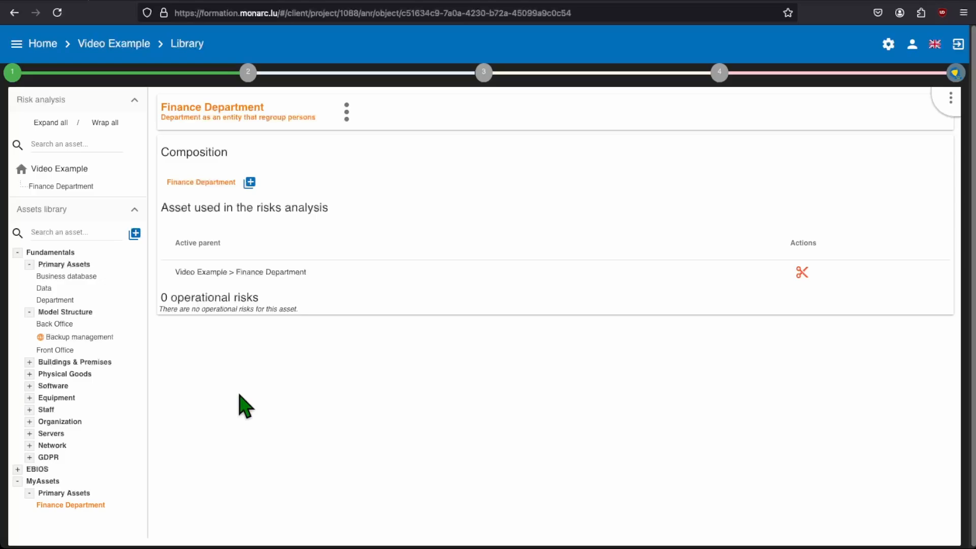
Rename the Front Office asset in Fundamentals > Model Structure to Global Front Office and save it
{"action": "left_click", "coordinate": [66, 351]}
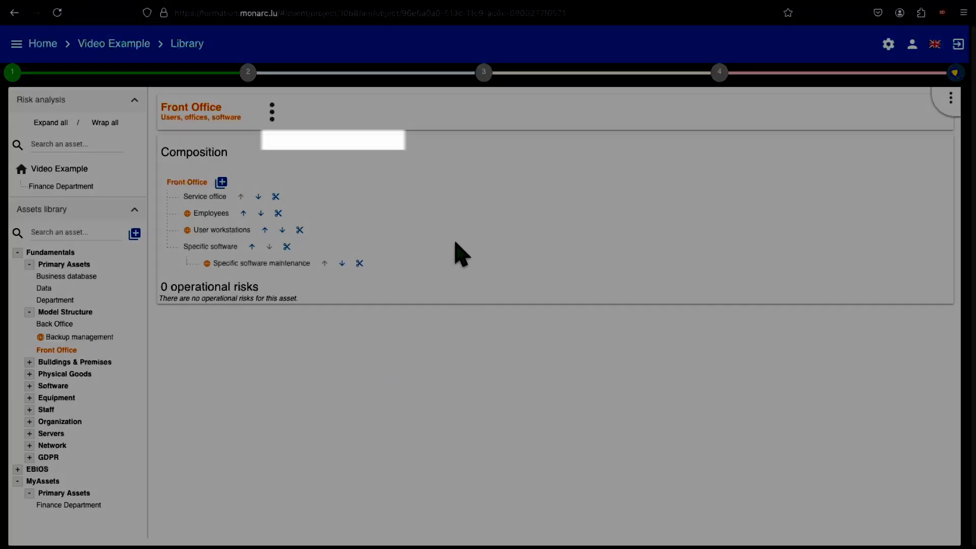
{"action": "left_click", "coordinate": [273, 113]}
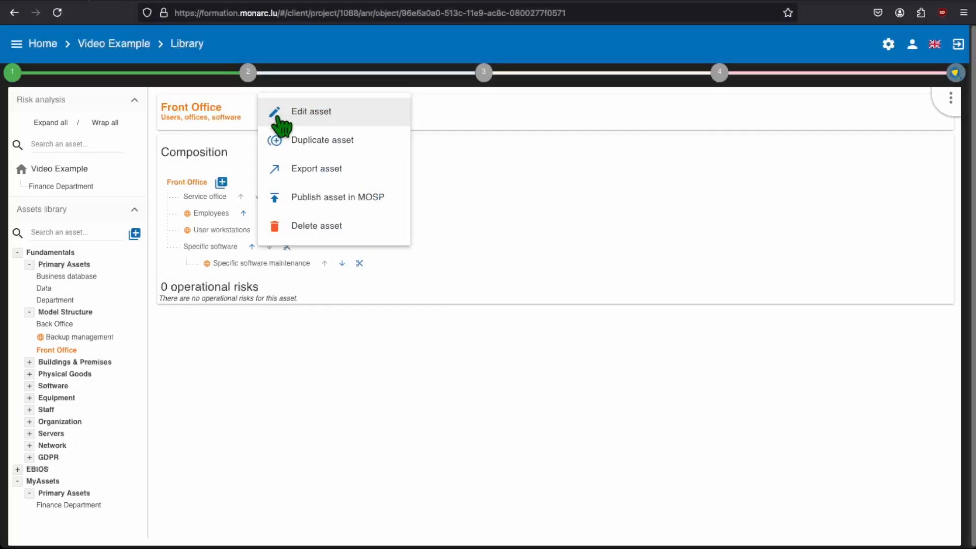
{"action": "left_click", "coordinate": [321, 123]}
{"action": "left_click", "coordinate": [257, 192]}
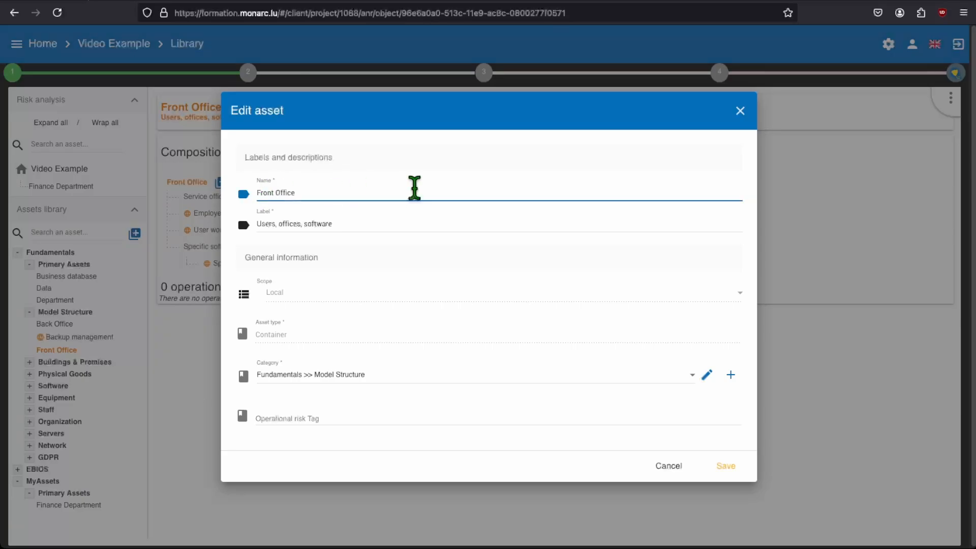
{"action": "type", "text": "Global"}
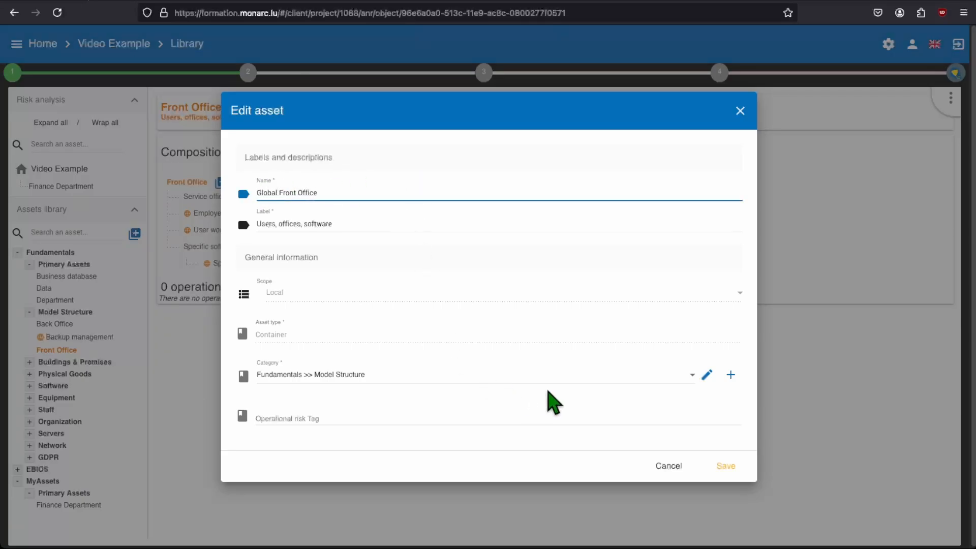
{"action": "left_click", "coordinate": [564, 377]}
{"action": "left_click", "coordinate": [564, 379]}
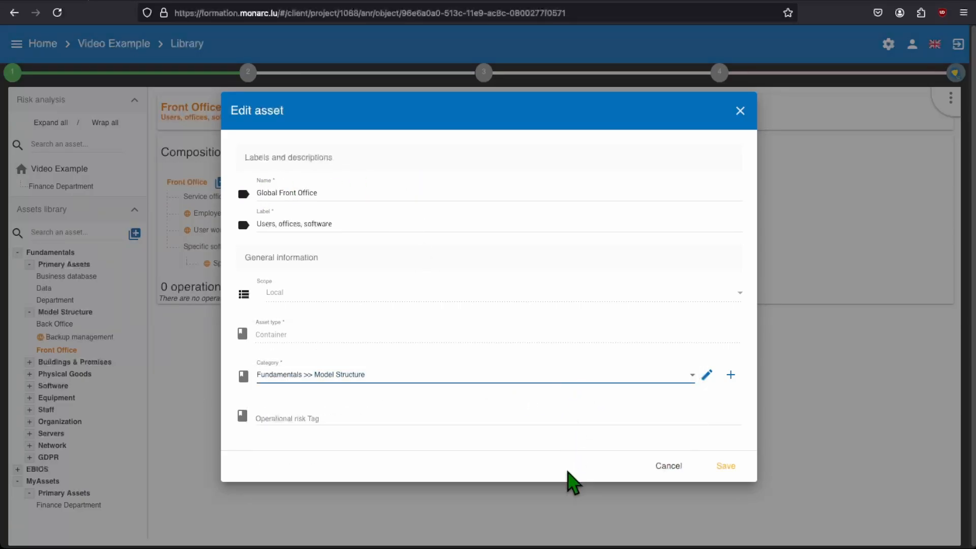
{"action": "left_click", "coordinate": [727, 467]}
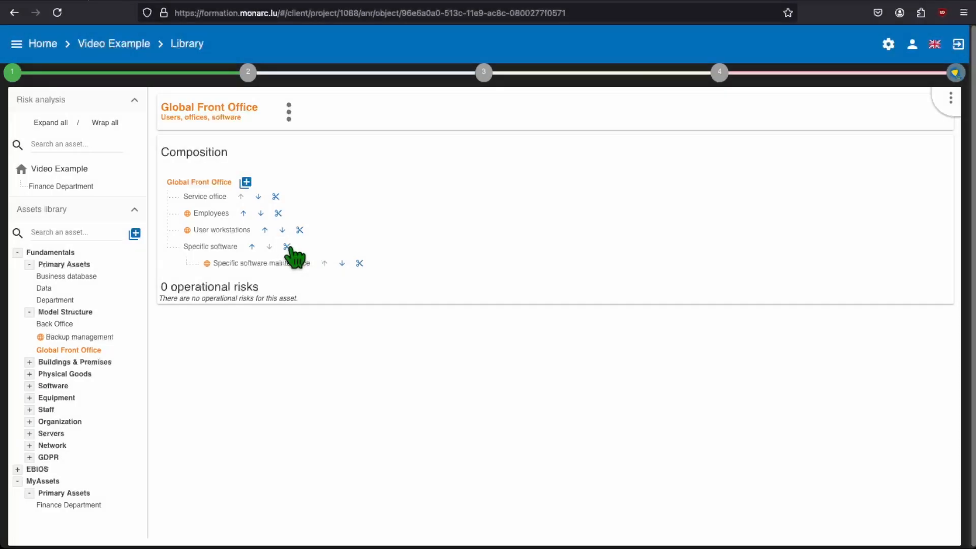
Detach Specific software from Global Front Office and add Global Front Office under Finance Department in the Video Example analysis
{"action": "left_click", "coordinate": [288, 247]}
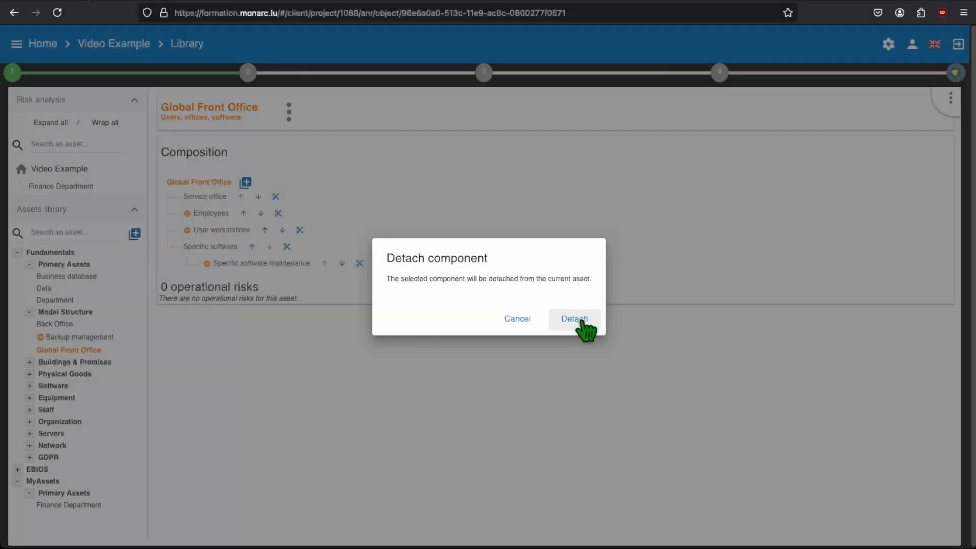
{"action": "left_click", "coordinate": [583, 325]}
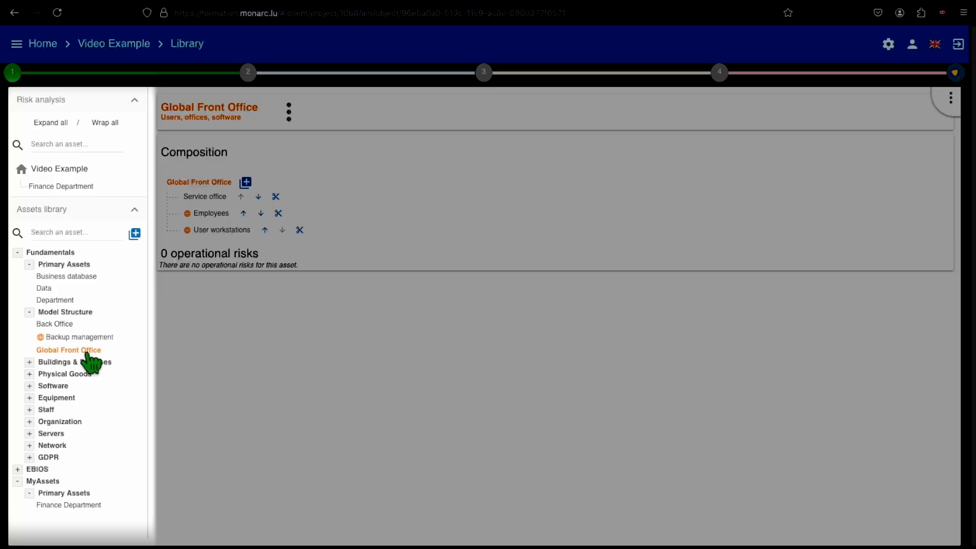
{"action": "left_click_drag", "start_coordinate": [88, 356], "coordinate": [95, 196]}
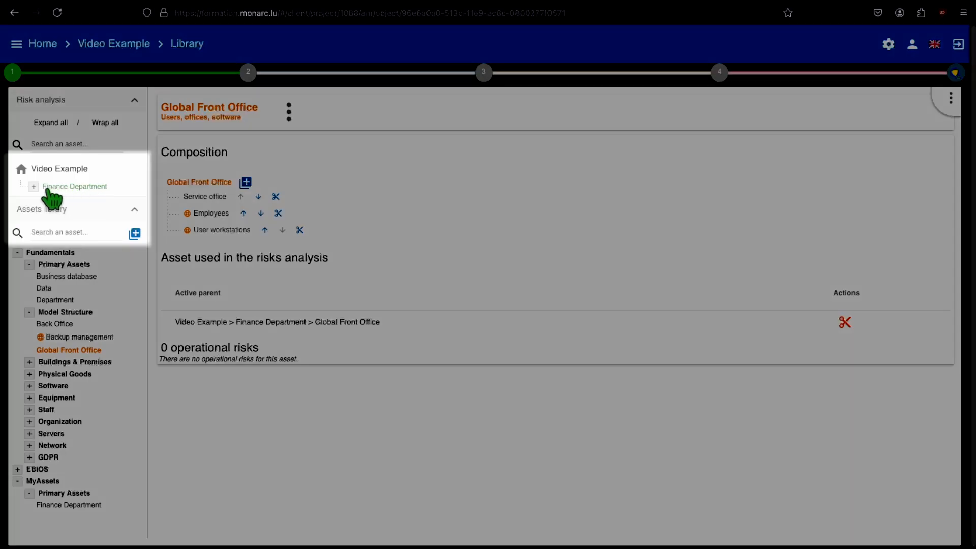
{"action": "left_click", "coordinate": [33, 186]}
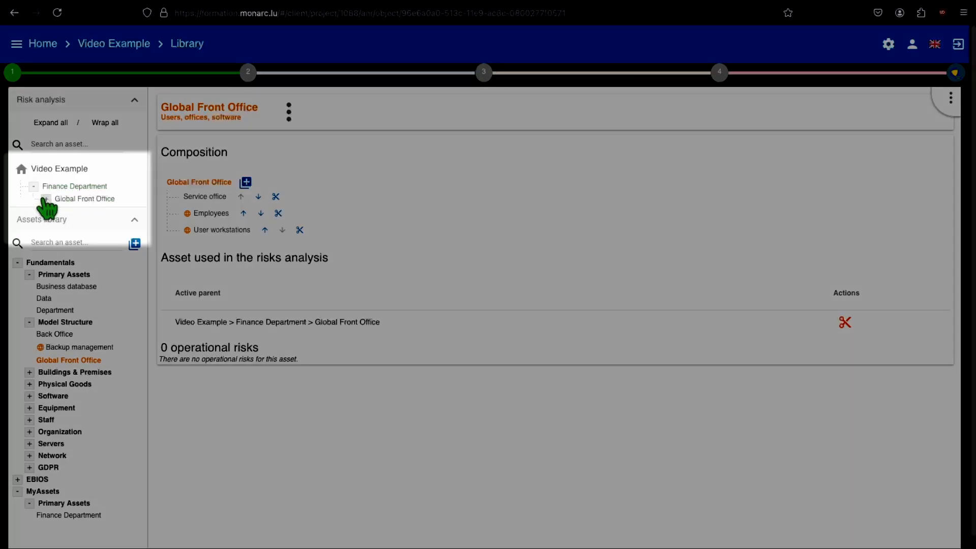
{"action": "left_click", "coordinate": [46, 199]}
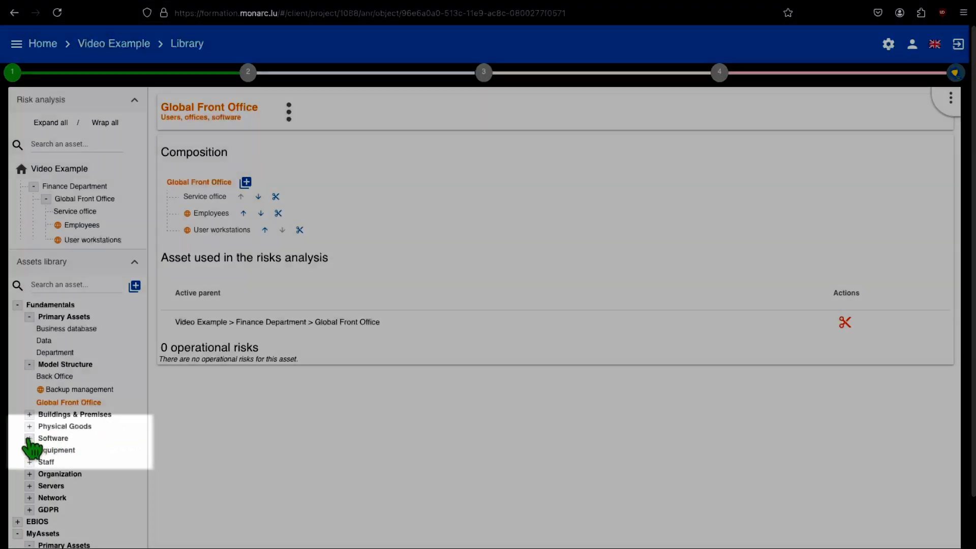
Duplicate the Specific software asset from Fundamentals > Software and rename the copy as Excel
{"action": "left_click", "coordinate": [29, 438]}
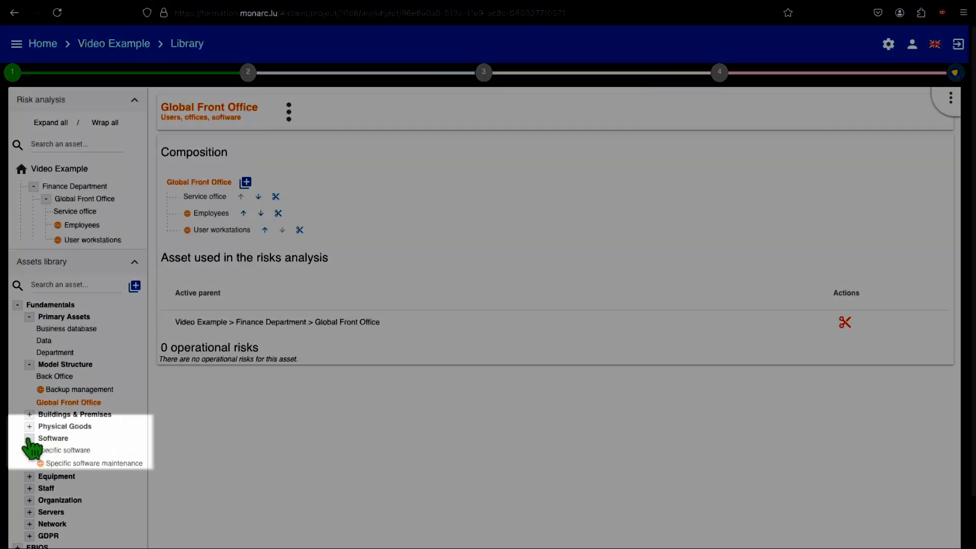
{"action": "left_click", "coordinate": [54, 452]}
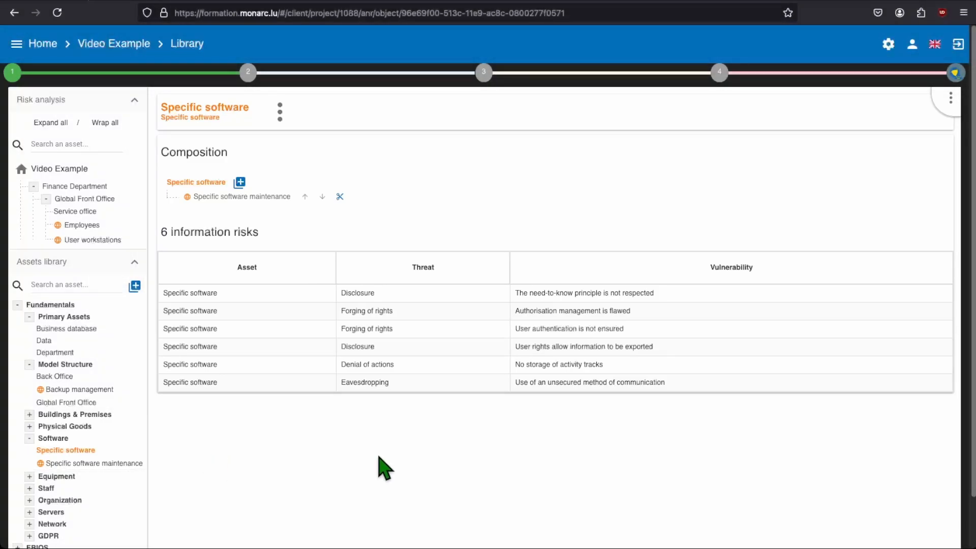
{"action": "left_click", "coordinate": [280, 112]}
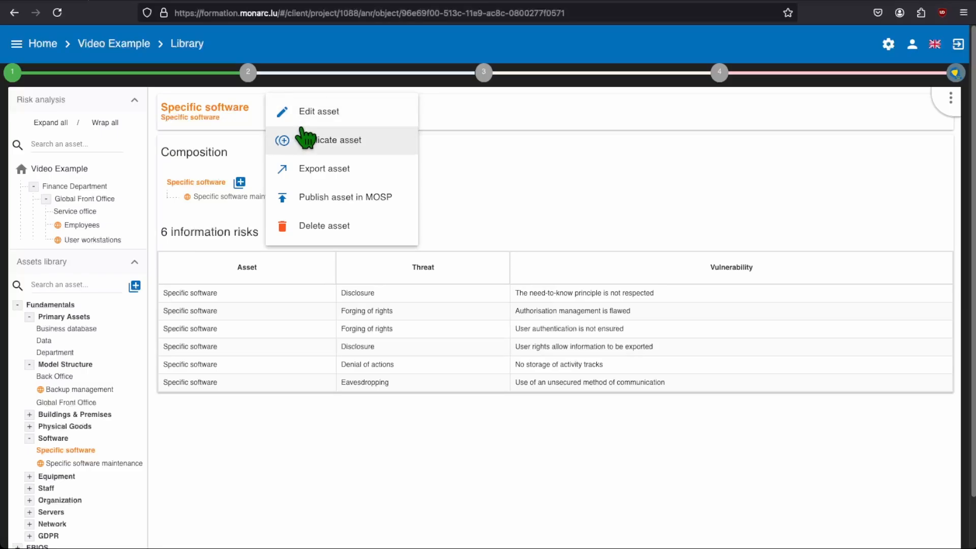
{"action": "left_click", "coordinate": [383, 146]}
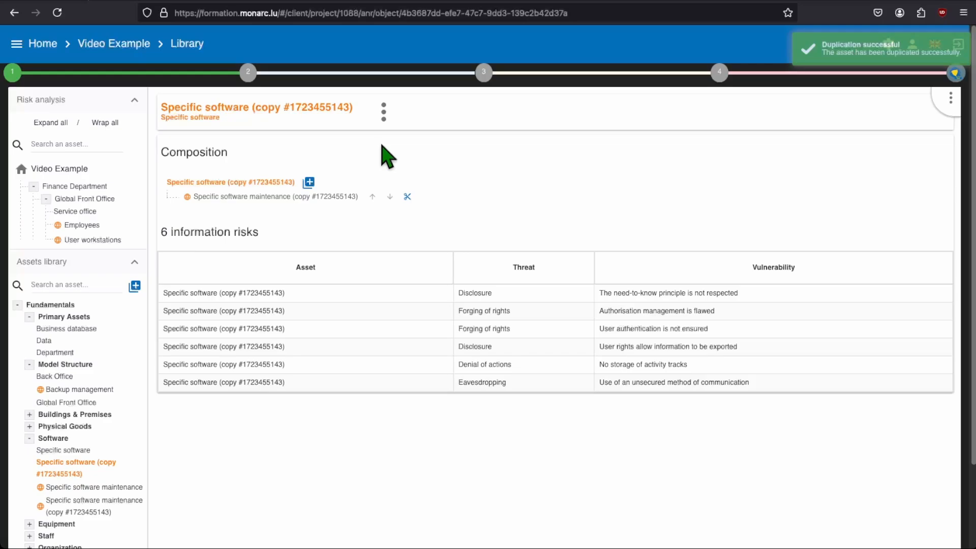
{"action": "left_click", "coordinate": [384, 112]}
{"action": "left_click", "coordinate": [465, 117]}
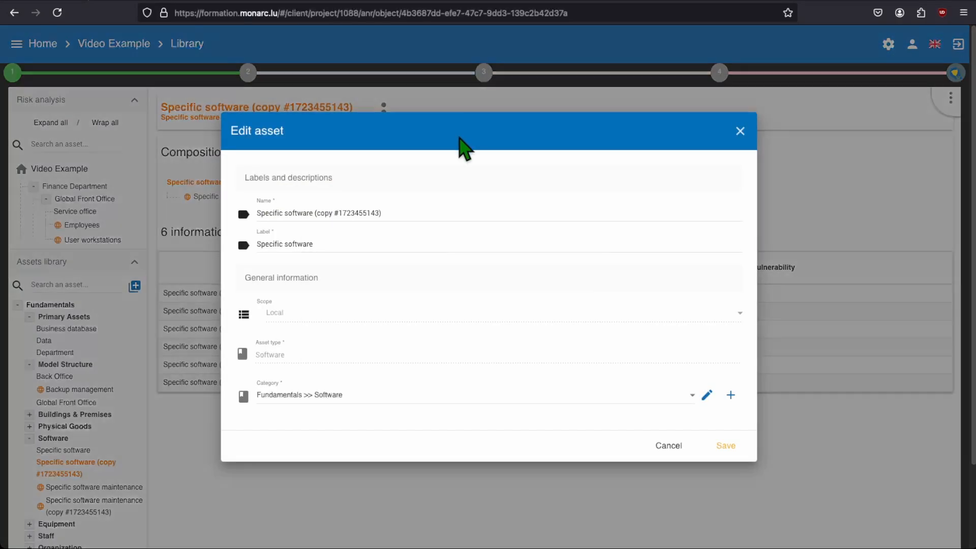
{"action": "type", "text": "Excel"}
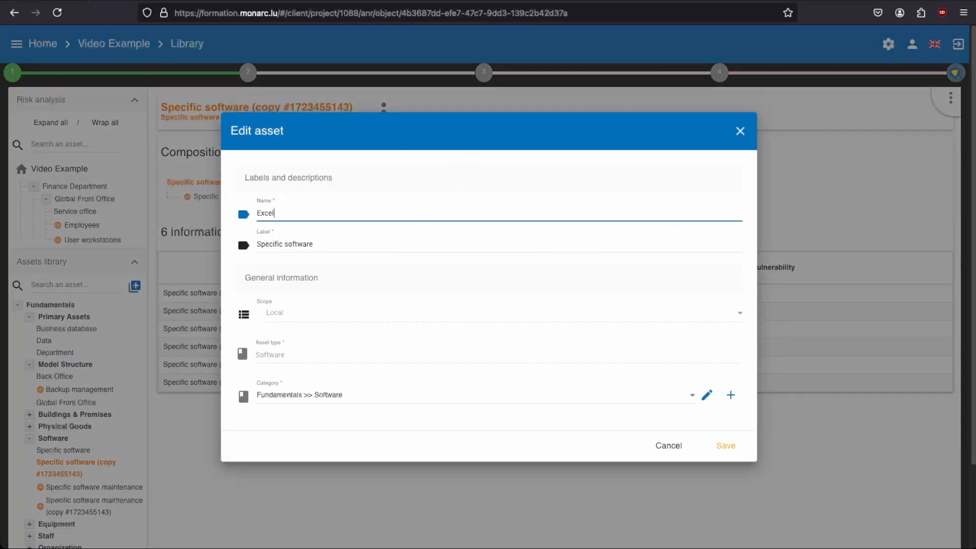
{"action": "left_click", "coordinate": [725, 447]}
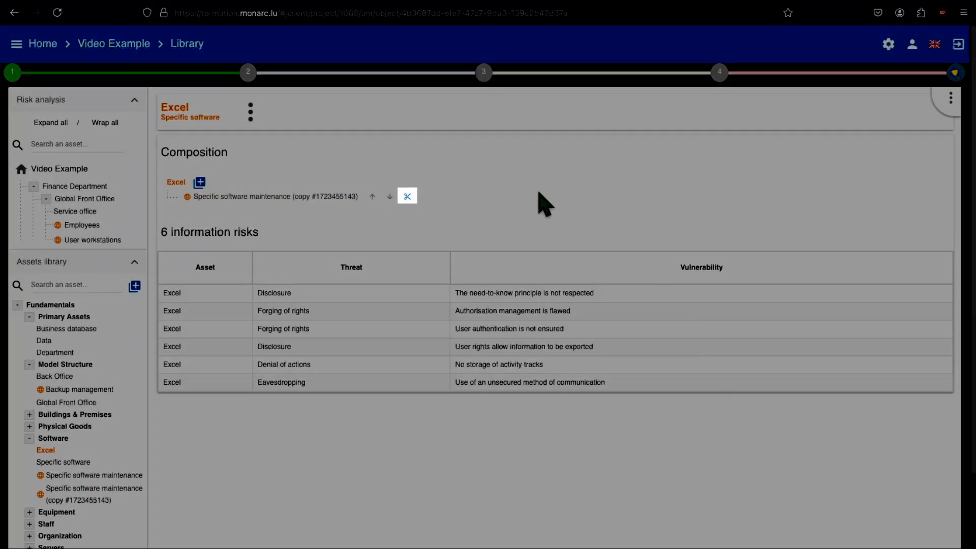
Replace Excel's copied maintenance component with the original Specific software maintenance component, located at the beginning
{"action": "left_click", "coordinate": [408, 197]}
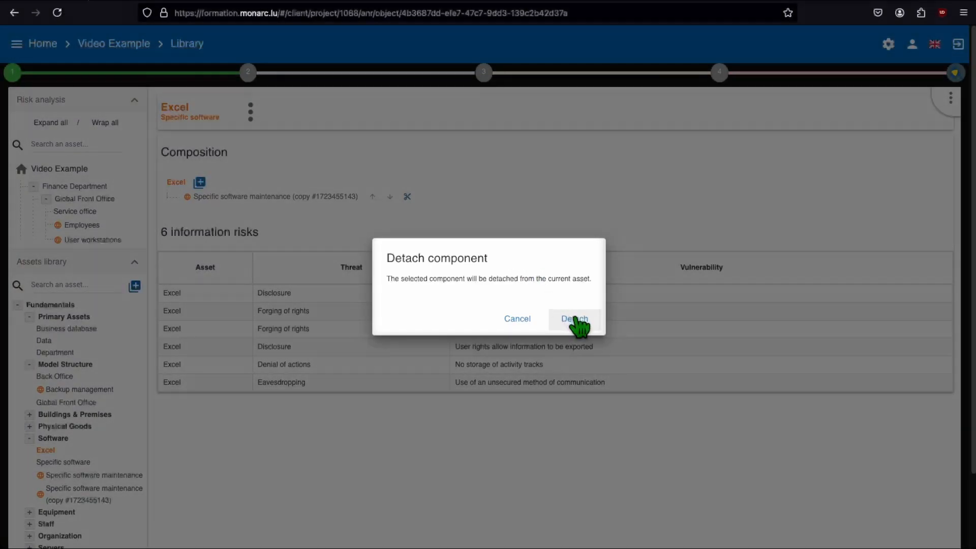
{"action": "left_click", "coordinate": [575, 319]}
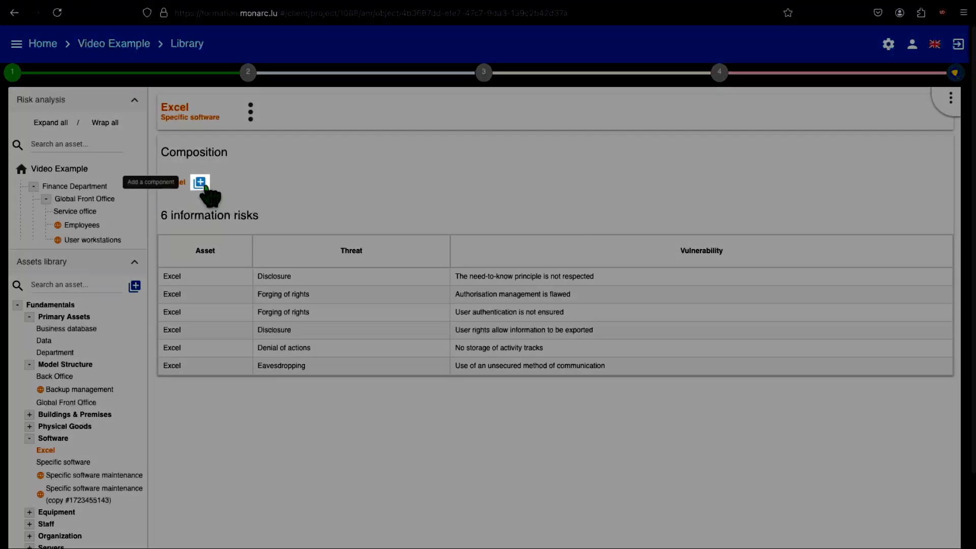
{"action": "left_click", "coordinate": [200, 183]}
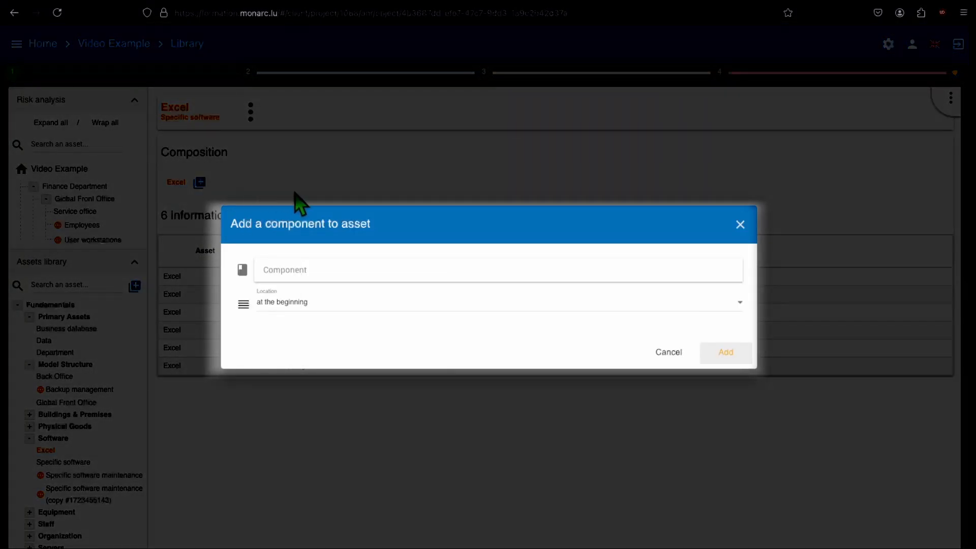
{"action": "left_click", "coordinate": [371, 265]}
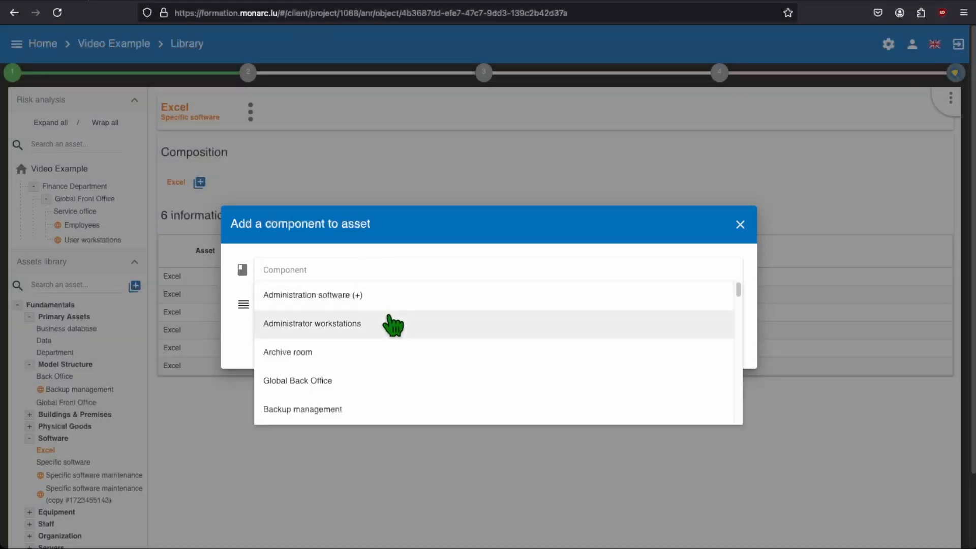
{"action": "scroll", "coordinate": [390, 323], "scroll_direction": "down", "scroll_amount": 5}
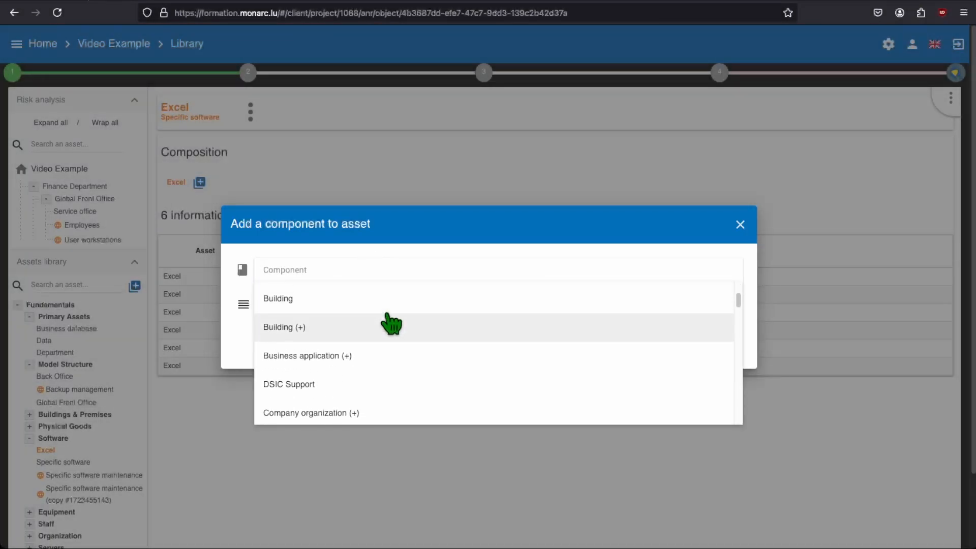
{"action": "scroll", "coordinate": [387, 320], "scroll_direction": "up", "scroll_amount": 5}
{"action": "type", "text": "Speci"}
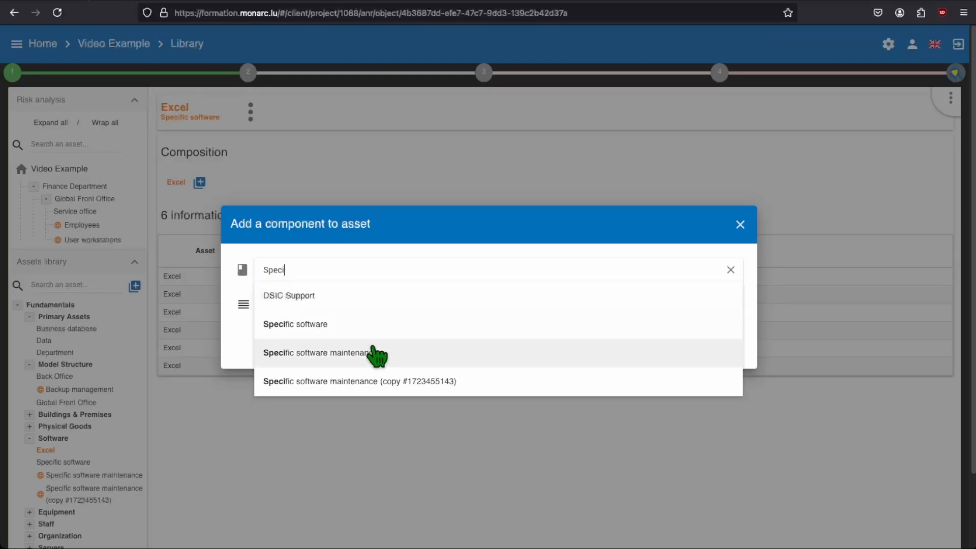
{"action": "left_click", "coordinate": [395, 352]}
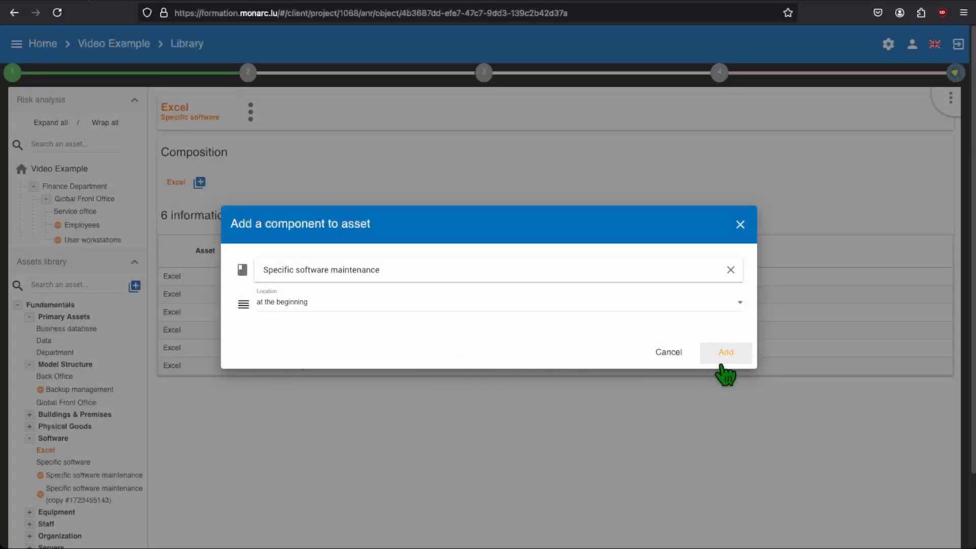
{"action": "left_click", "coordinate": [724, 353]}
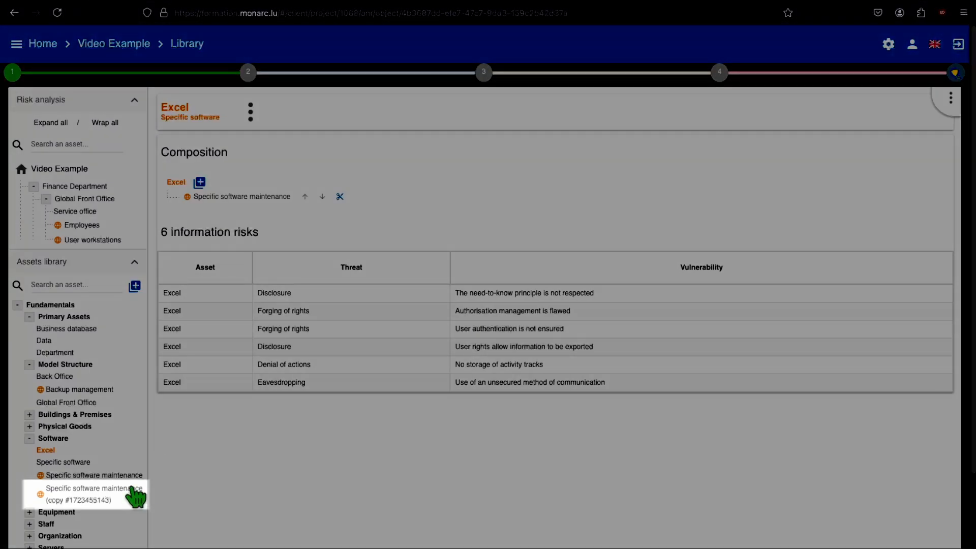
Delete the duplicated copy of Specific software maintenance from the Software category of the assets library
{"action": "left_click", "coordinate": [136, 496]}
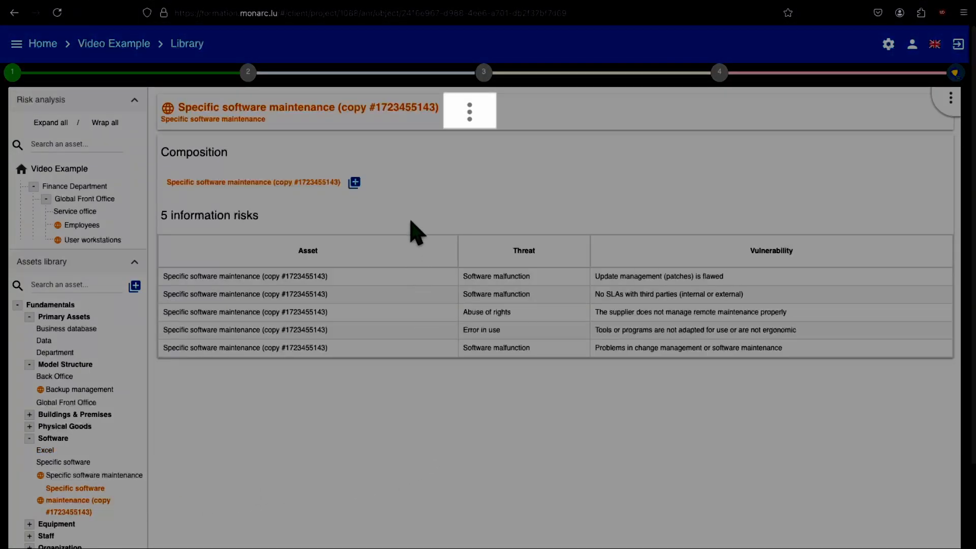
{"action": "left_click", "coordinate": [457, 122]}
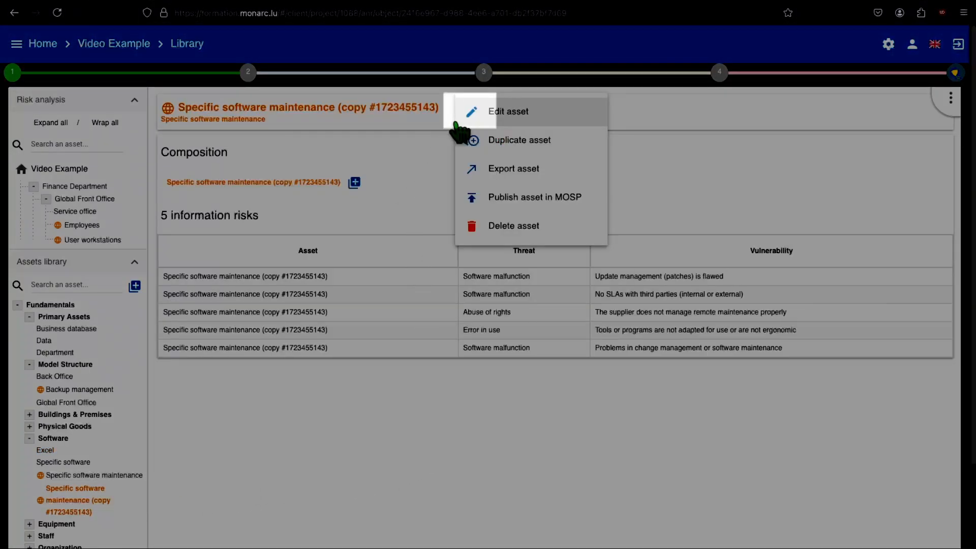
{"action": "left_click", "coordinate": [581, 229]}
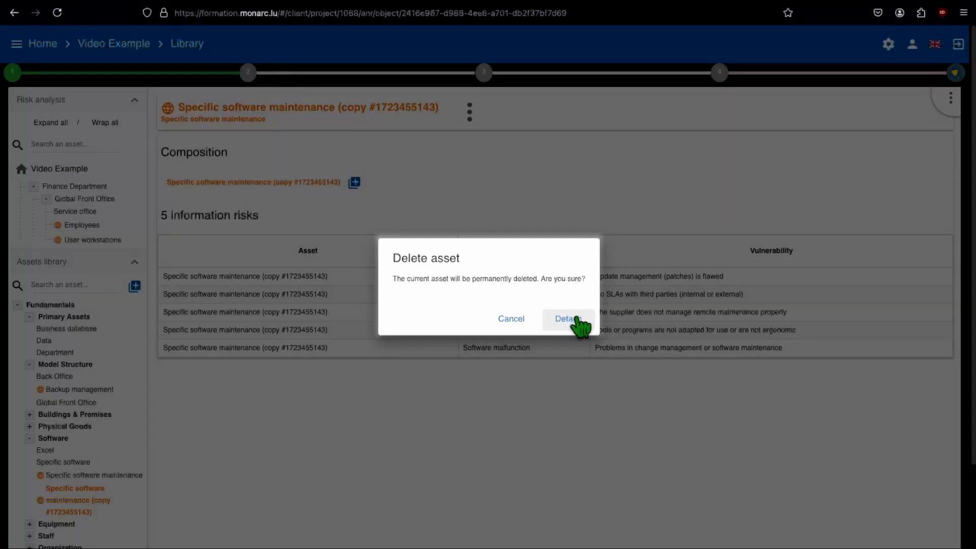
{"action": "left_click", "coordinate": [579, 320]}
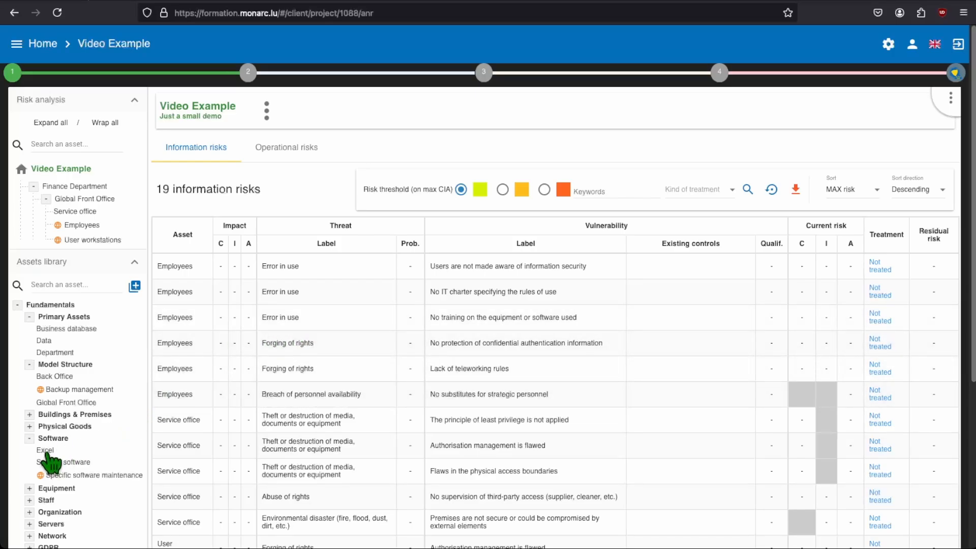
Add Excel from the library to Global Front Office in the risk analysis, directly below Service office
{"action": "left_click_drag", "start_coordinate": [47, 452], "coordinate": [112, 235]}
{"action": "left_click_drag", "start_coordinate": [112, 235], "coordinate": [110, 222]}
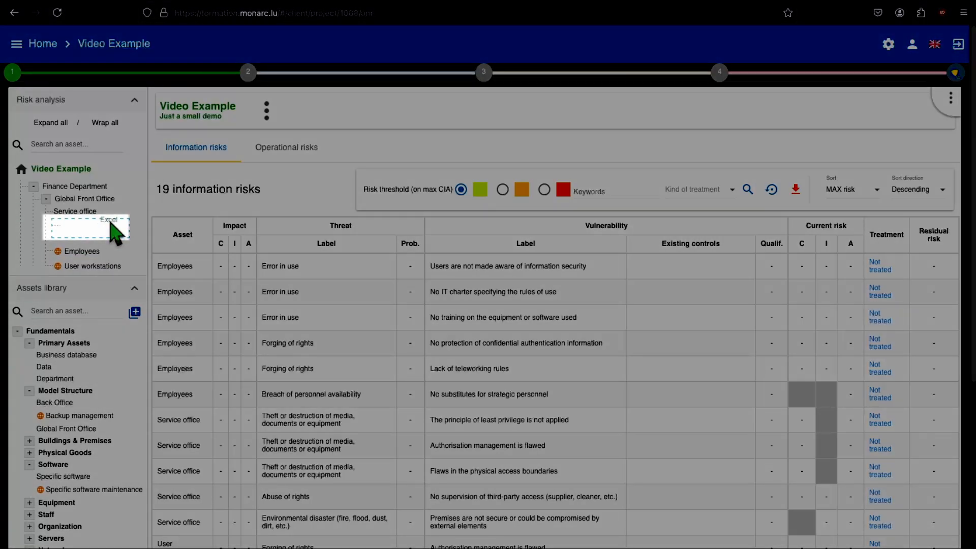
{"action": "left_click_drag", "start_coordinate": [110, 222], "coordinate": [108, 227]}
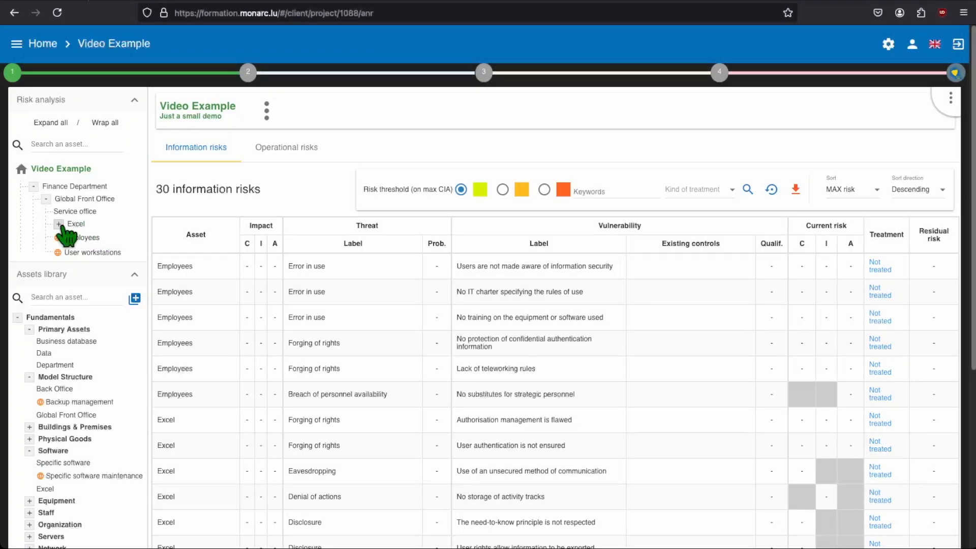
{"action": "left_click", "coordinate": [60, 224]}
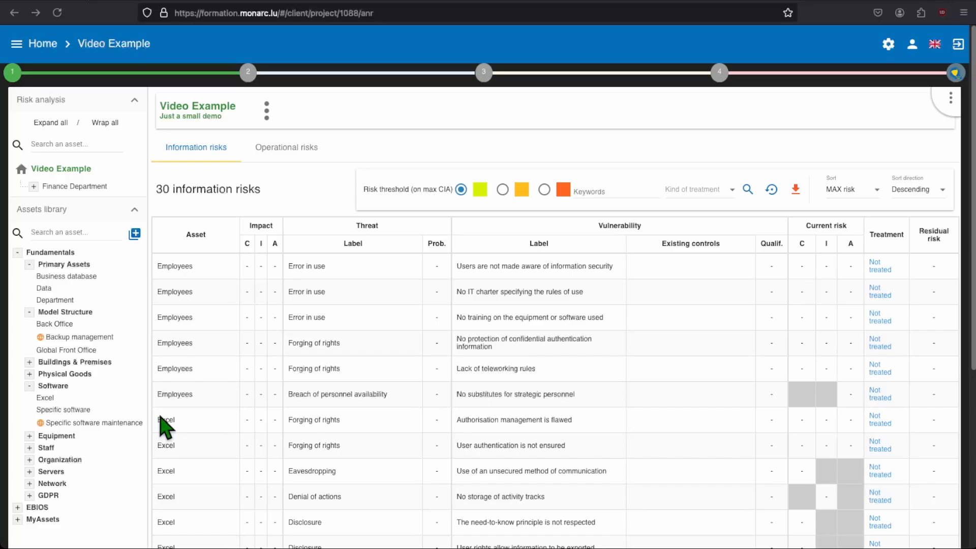
Rename the Back Office asset under Fundamentals > Model Structure as Global Back Office
{"action": "left_click", "coordinate": [60, 325]}
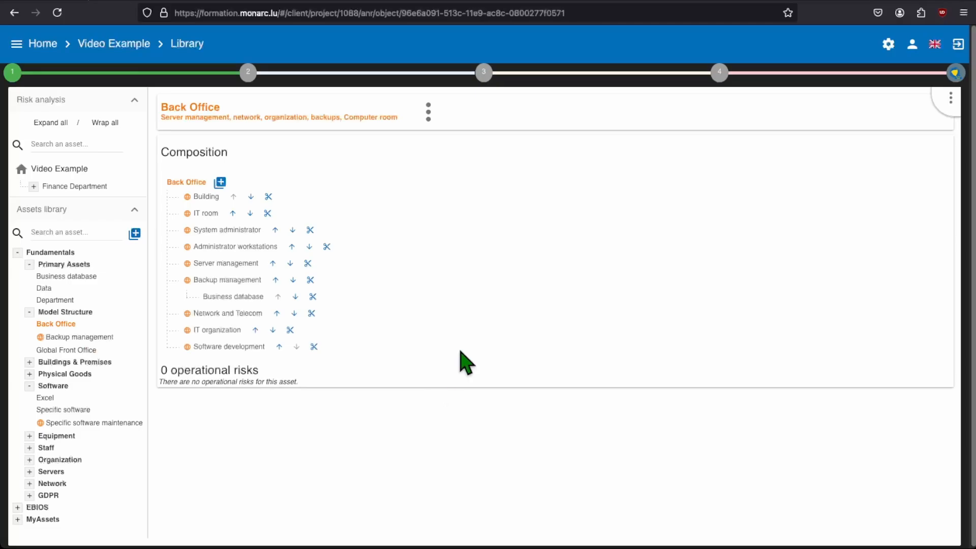
{"action": "left_click", "coordinate": [429, 112]}
{"action": "left_click", "coordinate": [453, 120]}
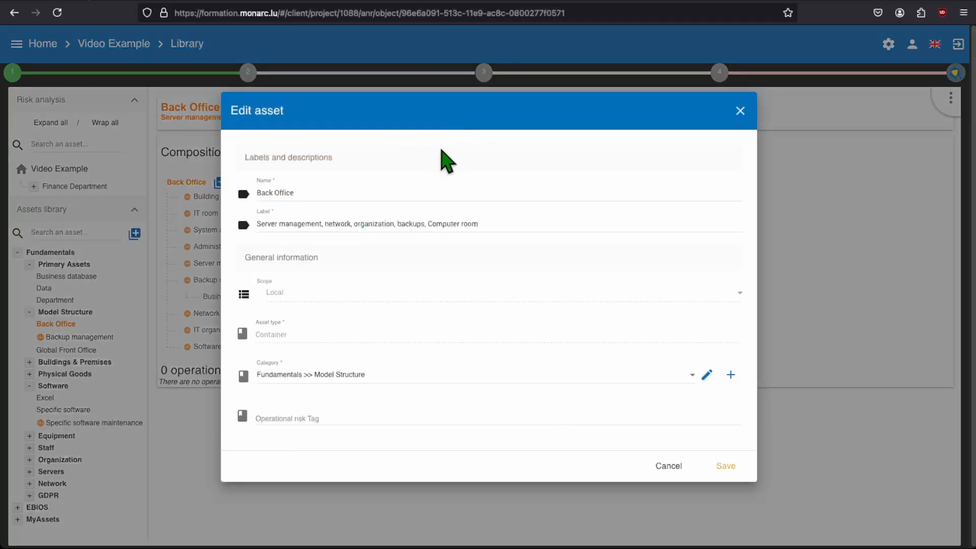
{"action": "left_click", "coordinate": [415, 192]}
{"action": "type", "text": "Global"}
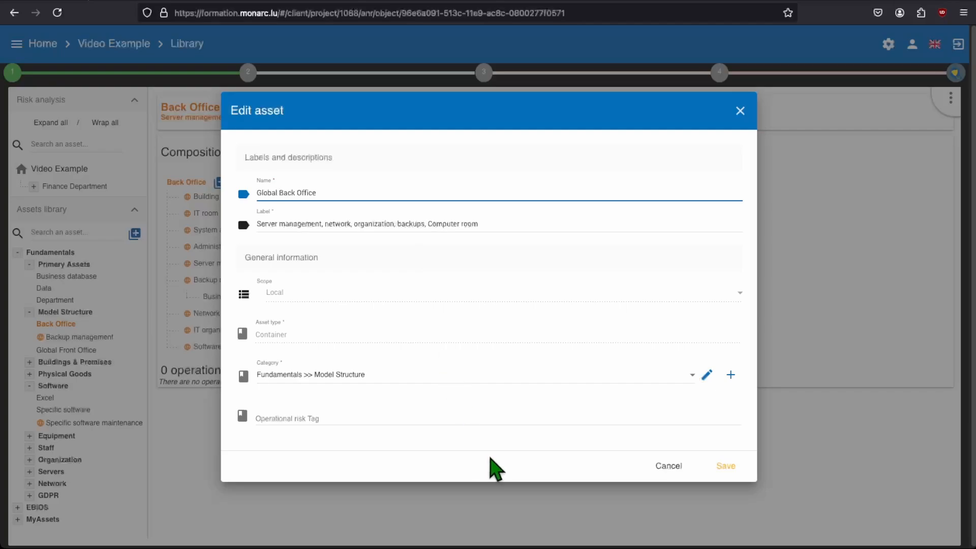
{"action": "left_click", "coordinate": [722, 467]}
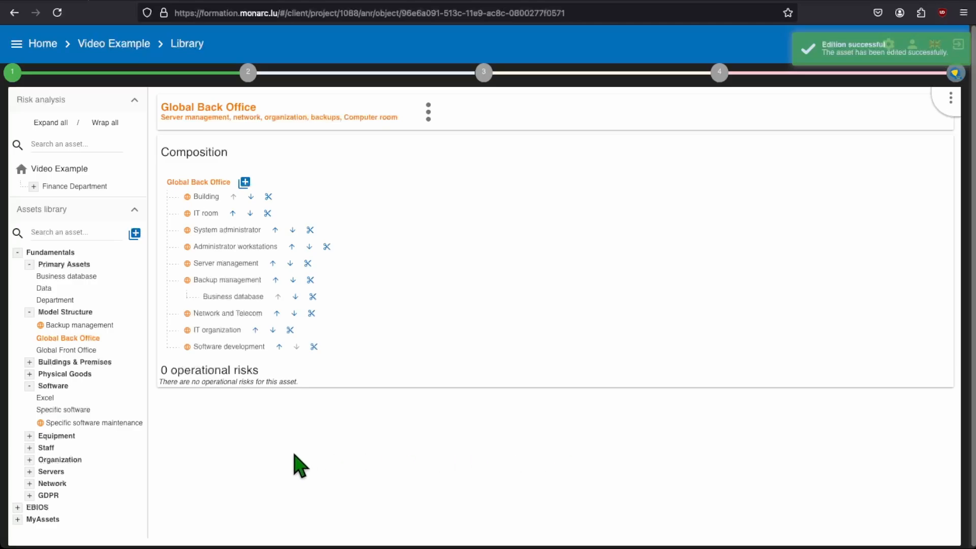
Add Global Back Office from the assets library to Finance Department in the risk analysis
{"action": "left_click", "coordinate": [33, 187]}
{"action": "left_click", "coordinate": [46, 199]}
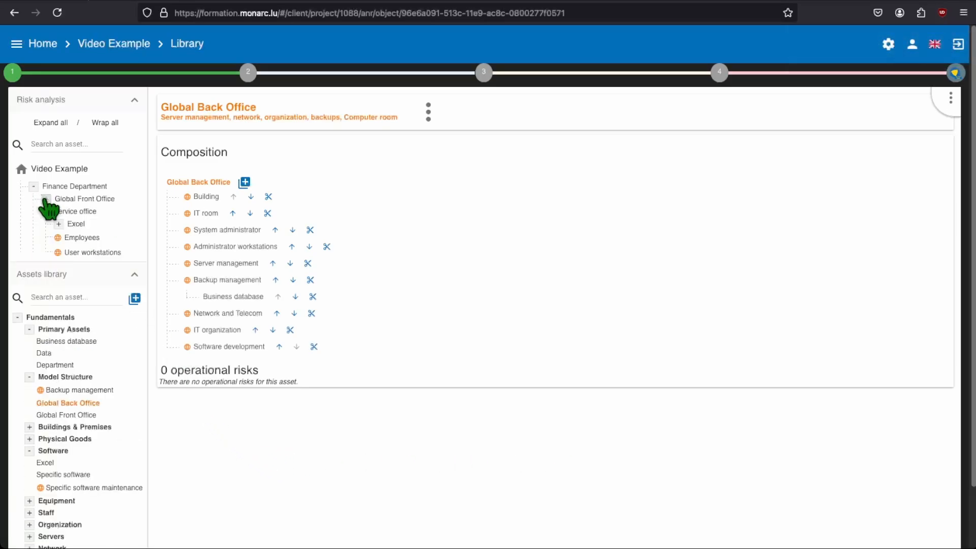
{"action": "left_click", "coordinate": [59, 224]}
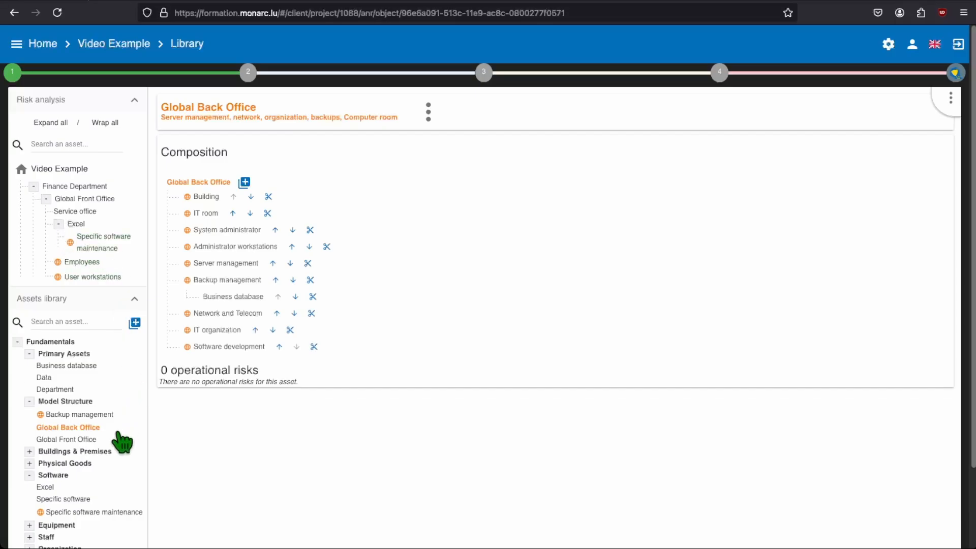
{"action": "left_click_drag", "start_coordinate": [83, 431], "coordinate": [110, 201]}
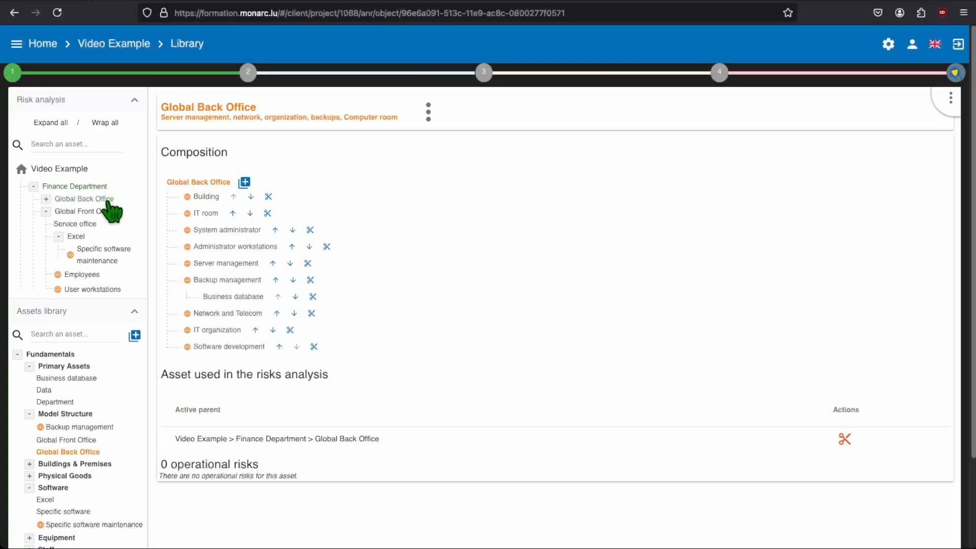
Place Global Front Office above Global Back Office under Finance Department, and expand both branches along with Backup management
{"action": "left_click", "coordinate": [46, 212]}
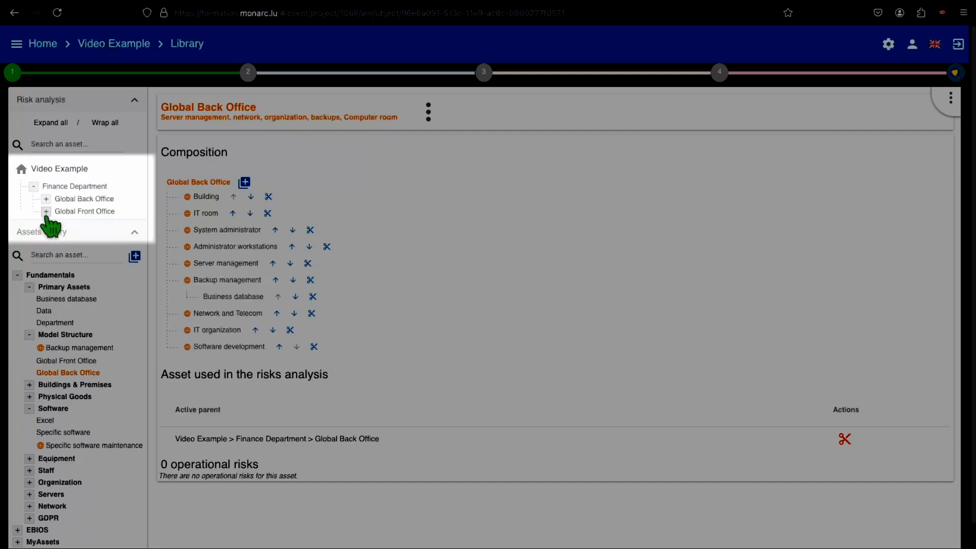
{"action": "left_click_drag", "start_coordinate": [64, 212], "coordinate": [102, 206]}
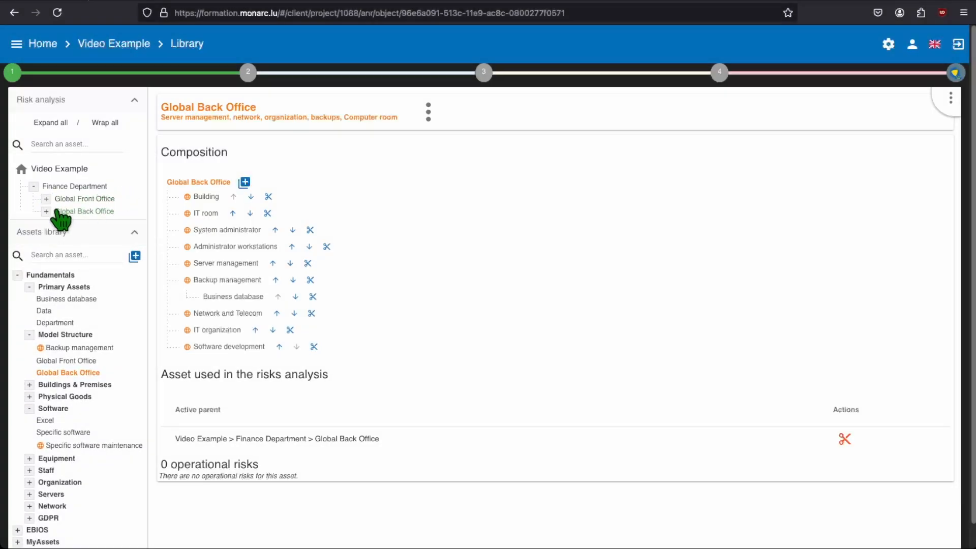
{"action": "left_click", "coordinate": [47, 212]}
{"action": "left_click", "coordinate": [47, 199]}
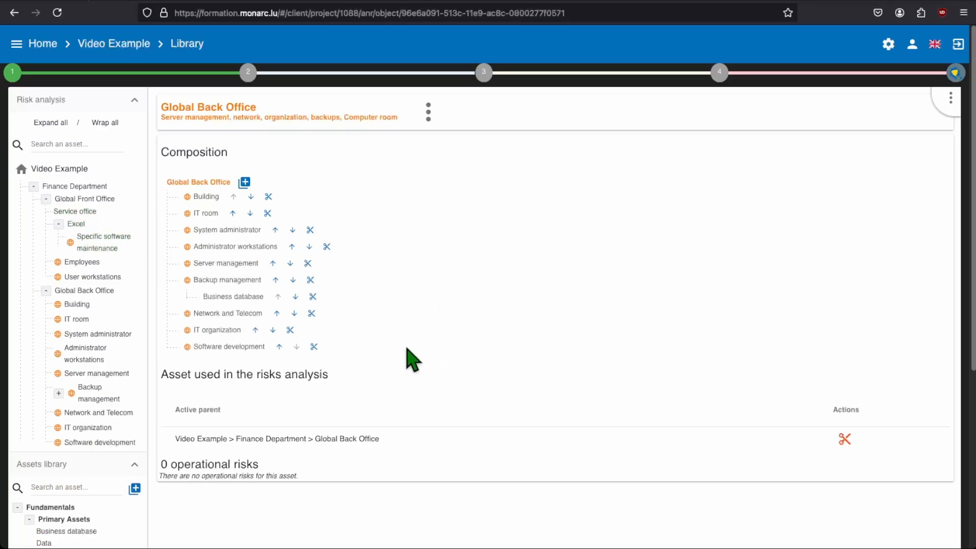
{"action": "left_click", "coordinate": [59, 393]}
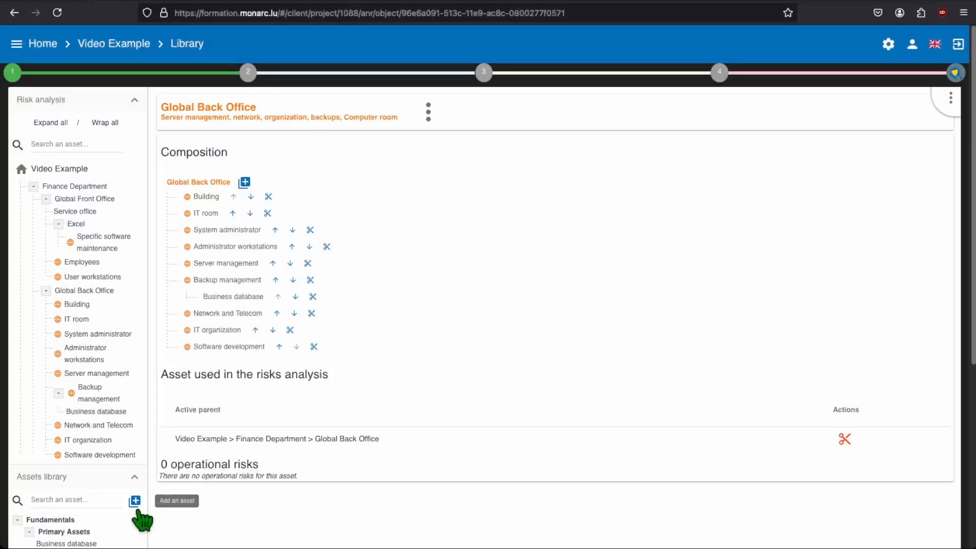
{"action": "left_click", "coordinate": [134, 501]}
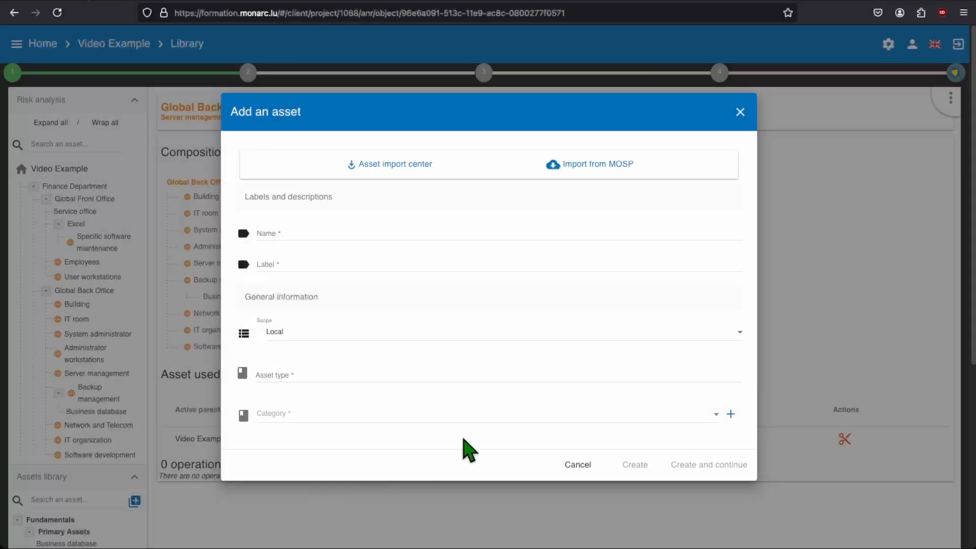
{"action": "left_click", "coordinate": [588, 167]}
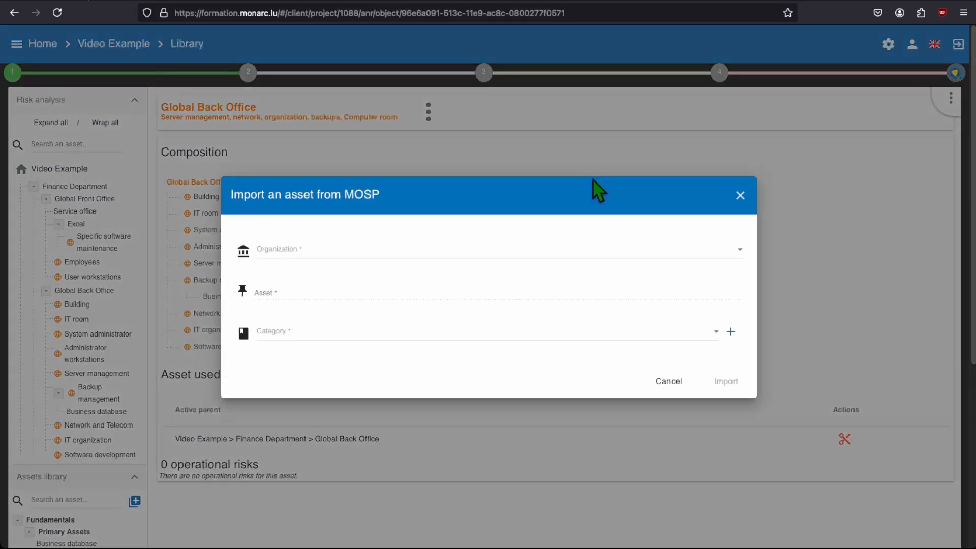
{"action": "left_click", "coordinate": [609, 257]}
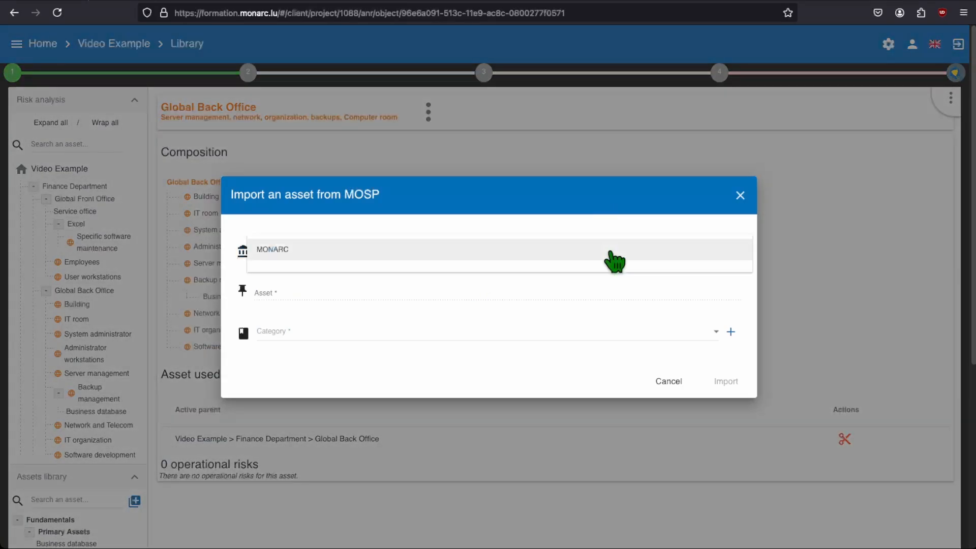
{"action": "left_click", "coordinate": [610, 254]}
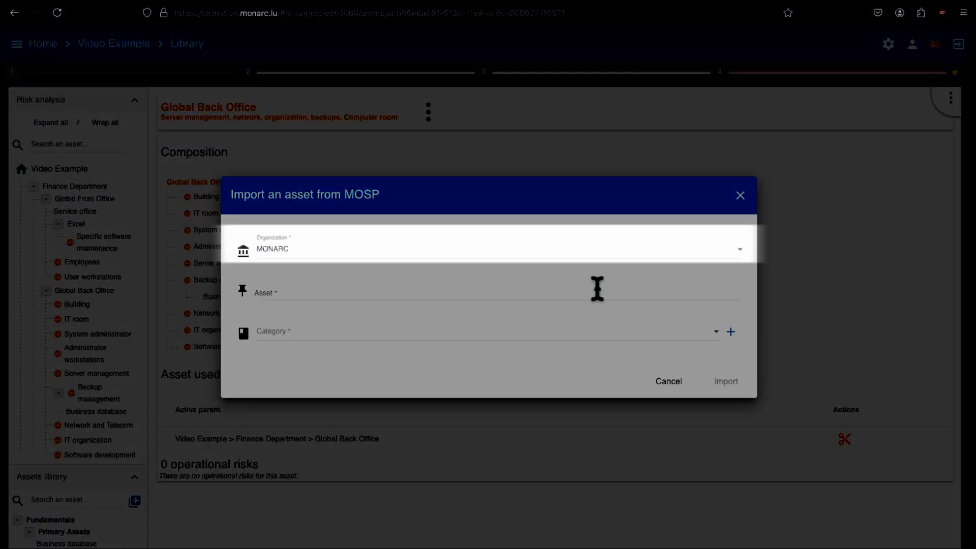
{"action": "left_click", "coordinate": [597, 289]}
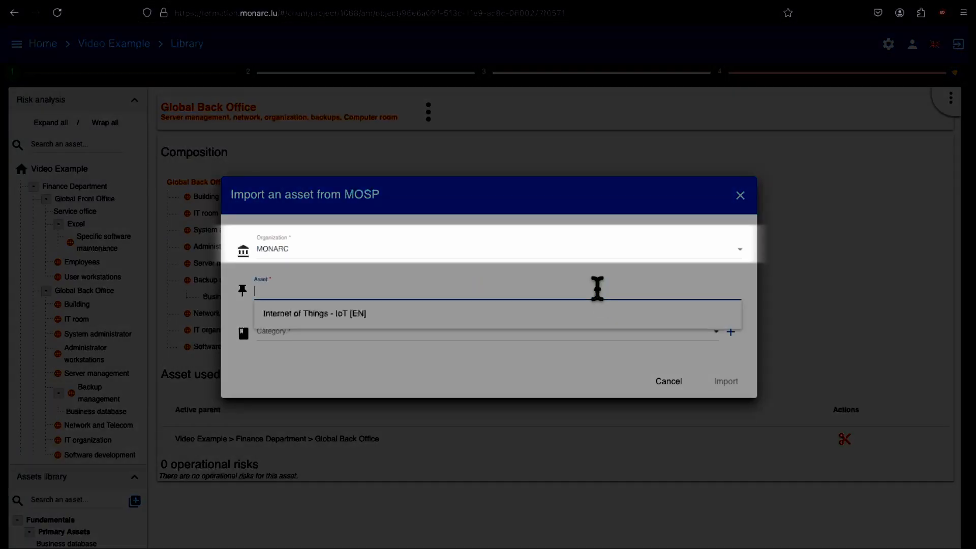
{"action": "left_click", "coordinate": [578, 359]}
{"action": "left_click", "coordinate": [573, 332]}
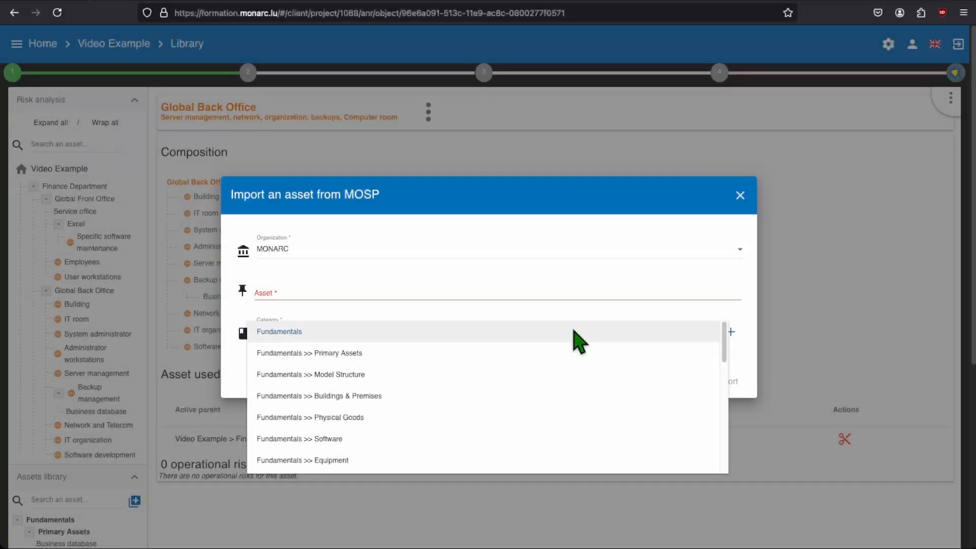
{"action": "left_click", "coordinate": [574, 333]}
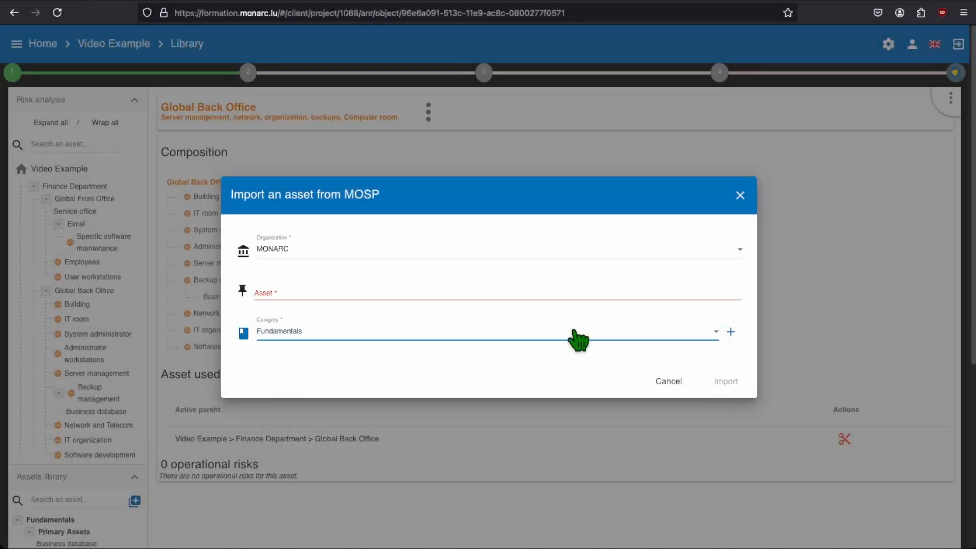
{"action": "left_click", "coordinate": [667, 381]}
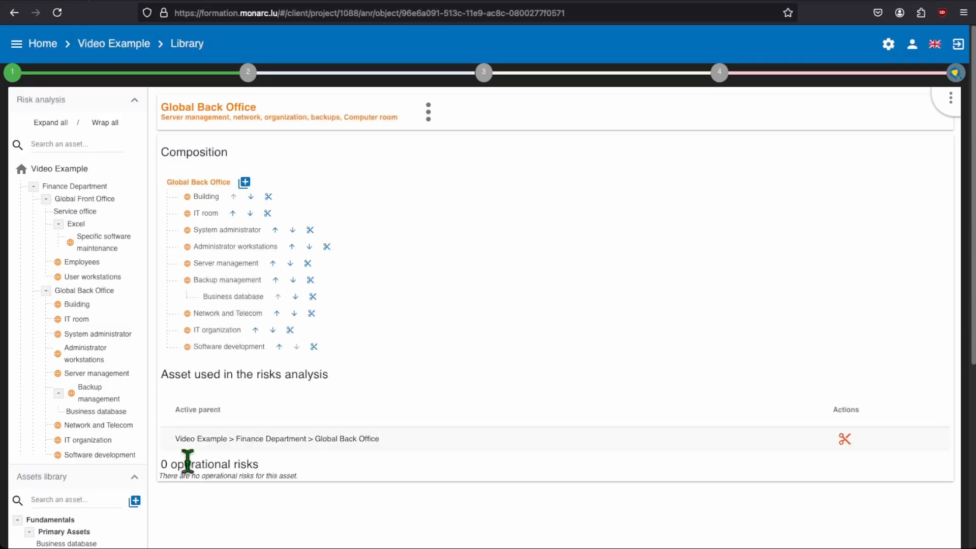
Import the Front Office asset from the MONARC library by duplicating, and close the import center
{"action": "left_click", "coordinate": [138, 503]}
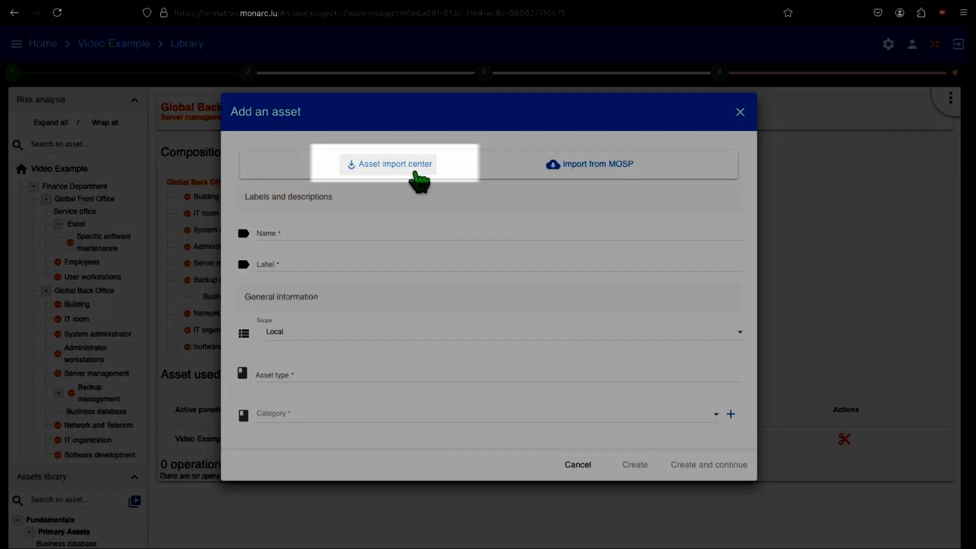
{"action": "left_click", "coordinate": [417, 180]}
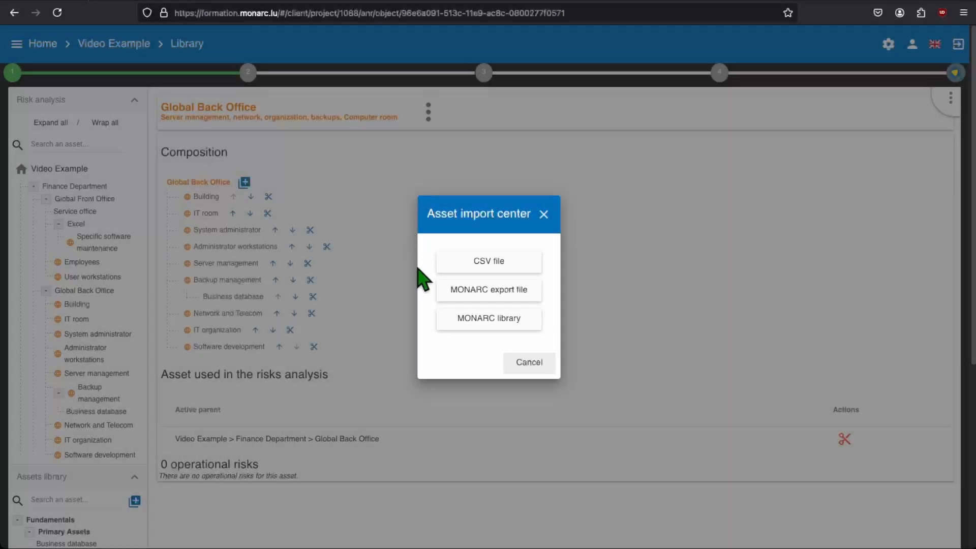
{"action": "left_click", "coordinate": [446, 325]}
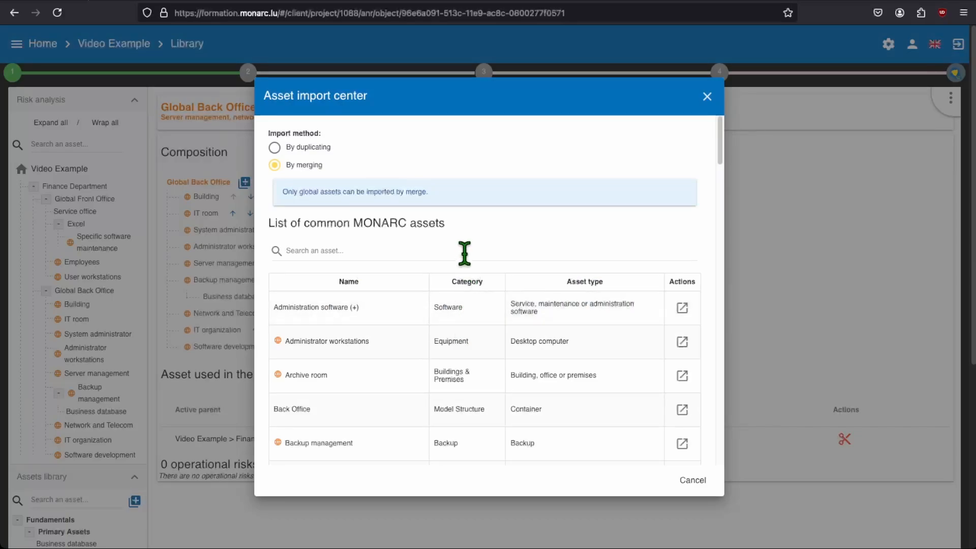
{"action": "scroll", "coordinate": [464, 253], "scroll_direction": "down", "scroll_amount": 3}
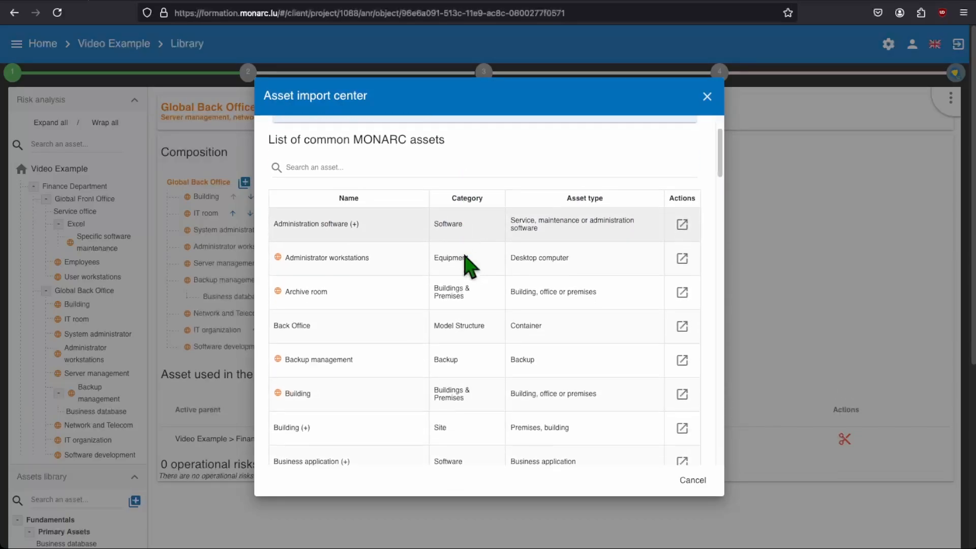
{"action": "scroll", "coordinate": [464, 253], "scroll_direction": "down", "scroll_amount": 4}
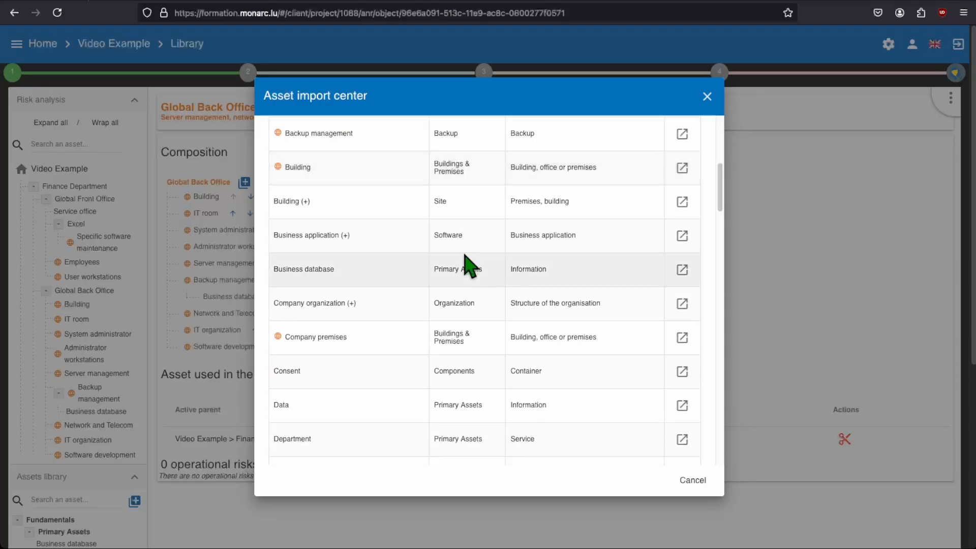
{"action": "scroll", "coordinate": [464, 253], "scroll_direction": "down", "scroll_amount": 5}
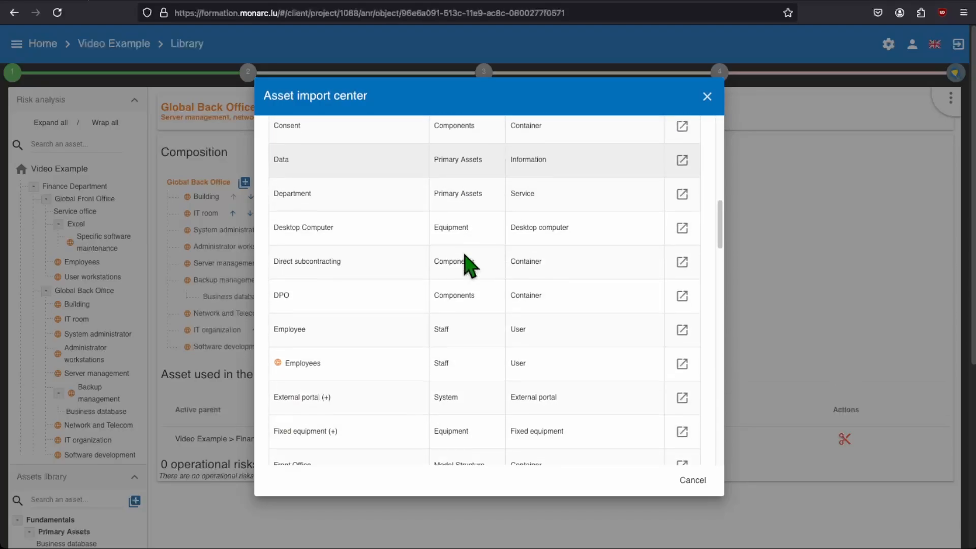
{"action": "scroll", "coordinate": [464, 254], "scroll_direction": "down", "scroll_amount": 2}
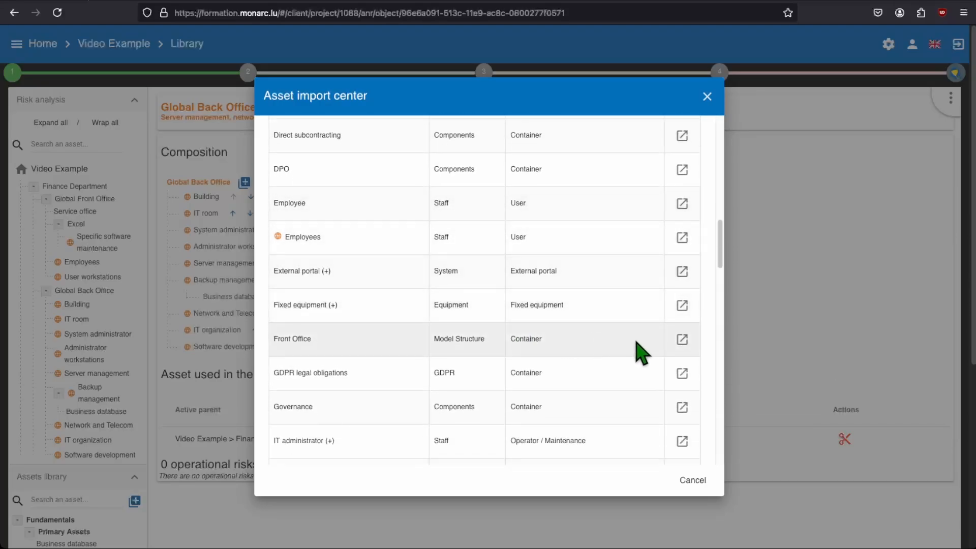
{"action": "left_click", "coordinate": [688, 343]}
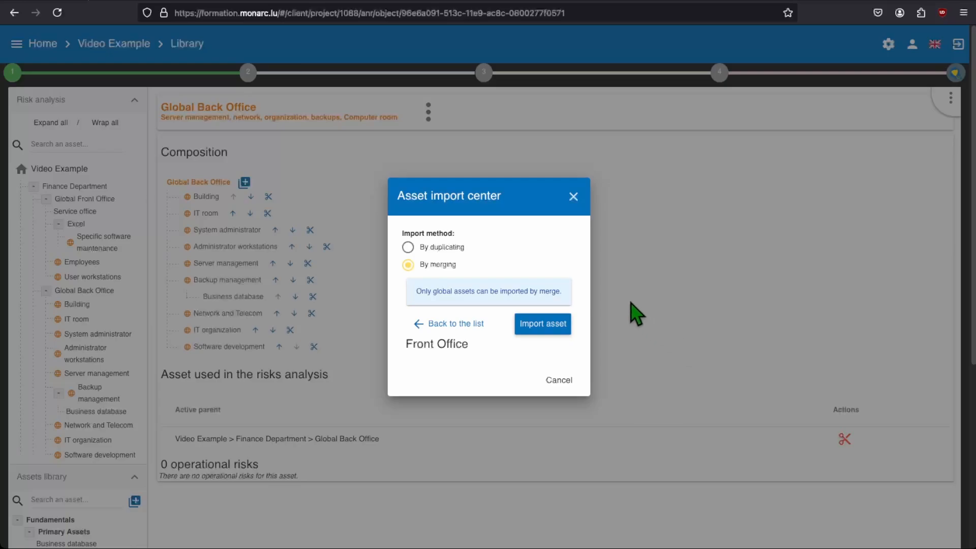
{"action": "left_click", "coordinate": [449, 248]}
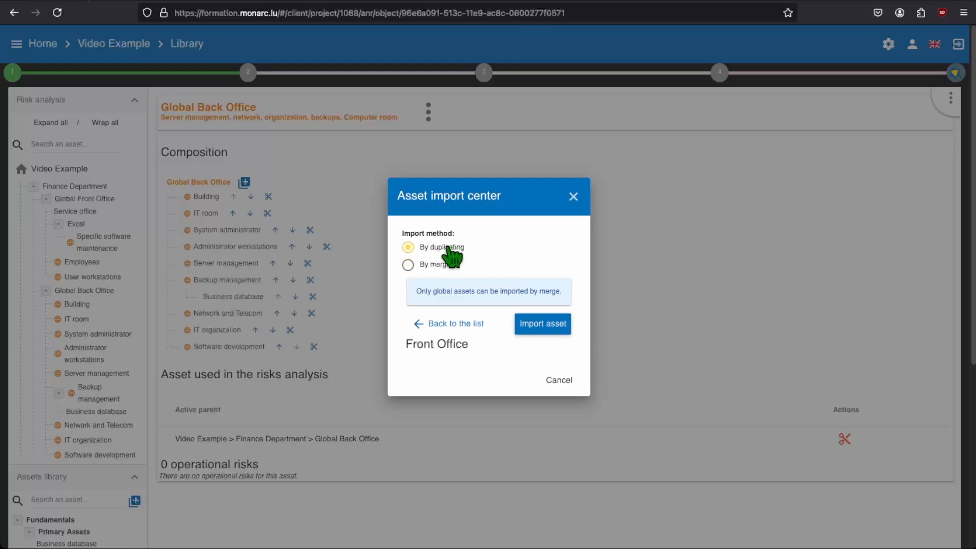
{"action": "left_click", "coordinate": [564, 324]}
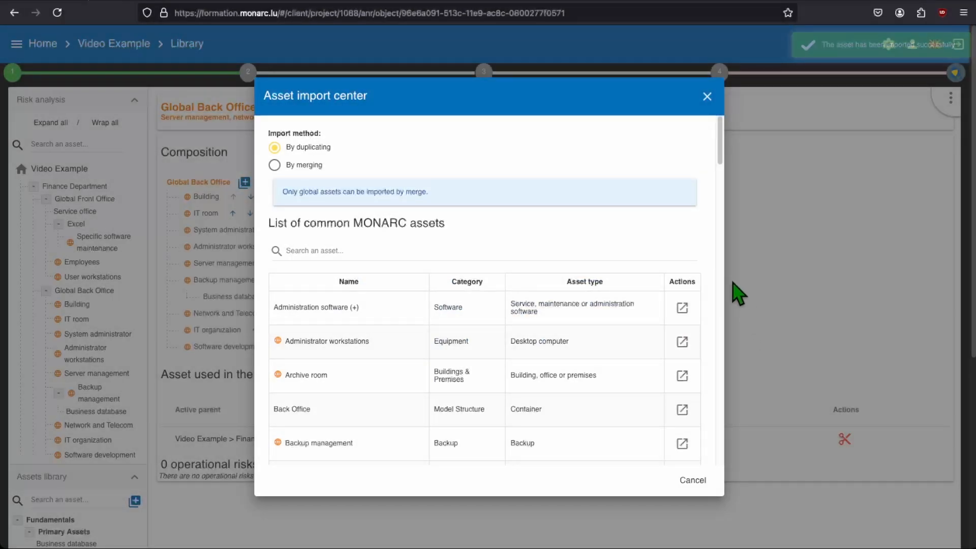
{"action": "left_click", "coordinate": [706, 97]}
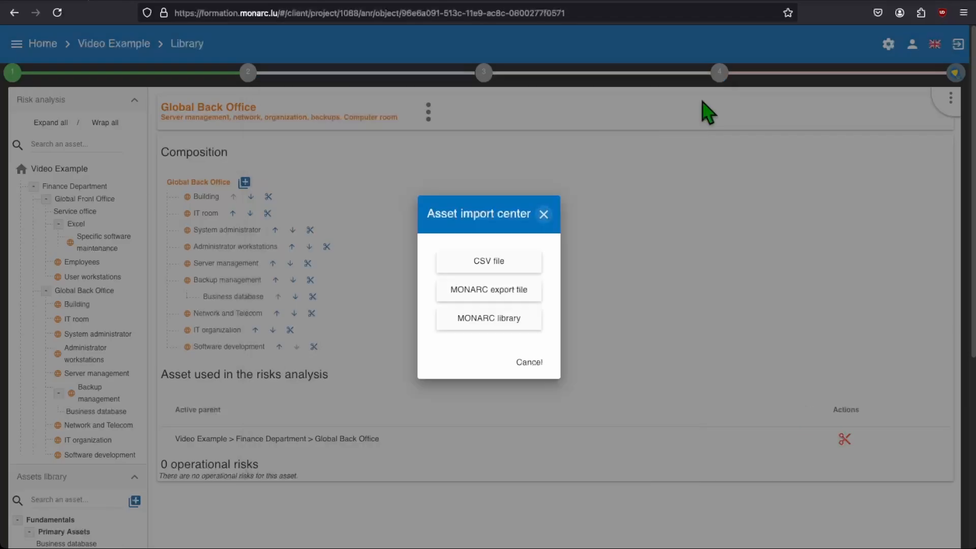
{"action": "left_click", "coordinate": [543, 213]}
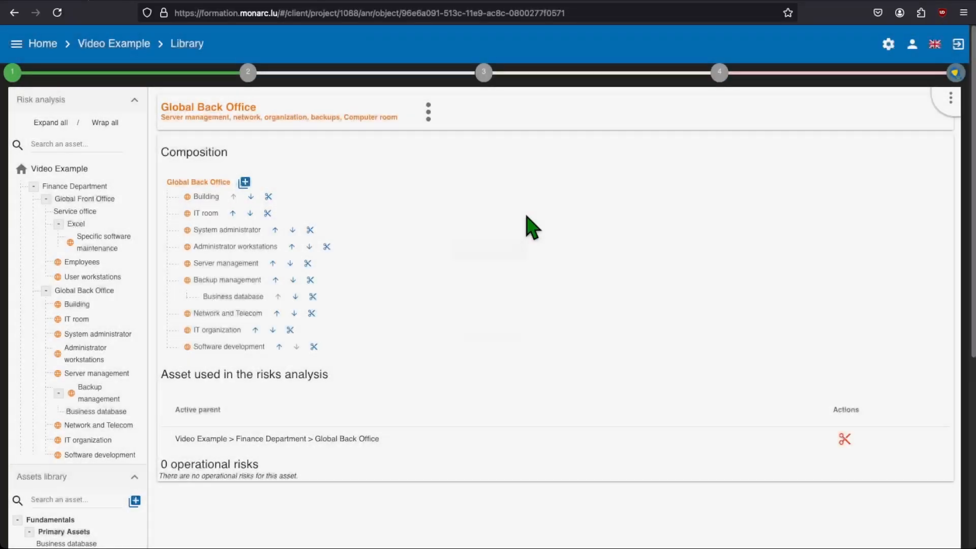
Collapse Finance Department and examine the composition of the imported Front Office asset in the library
{"action": "left_click", "coordinate": [33, 186]}
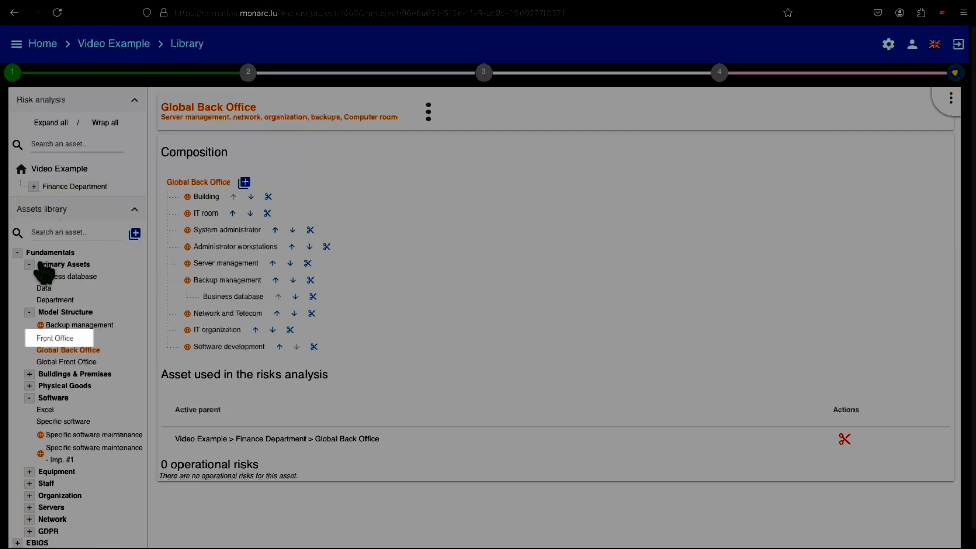
{"action": "left_click", "coordinate": [55, 339]}
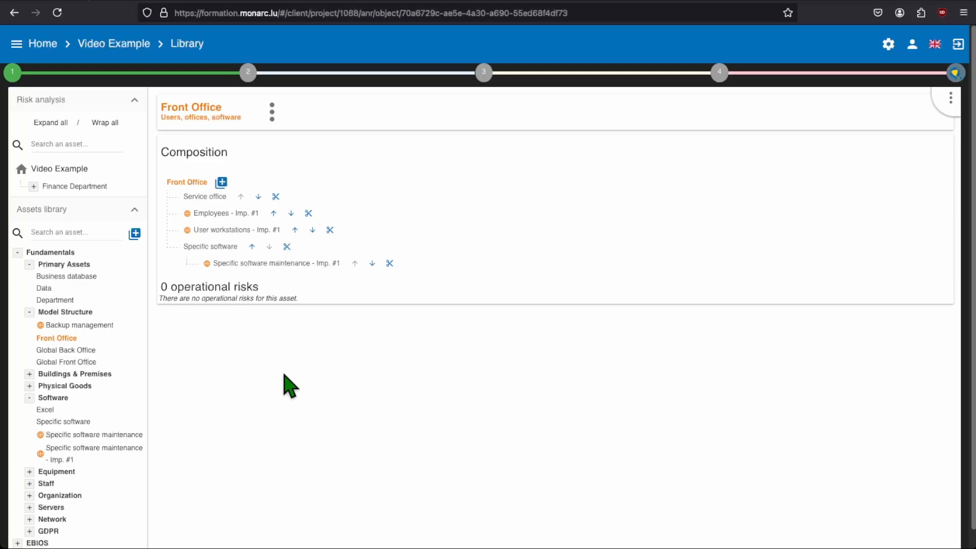
Export the Global Front Office asset from the library without a password
{"action": "left_click", "coordinate": [92, 363]}
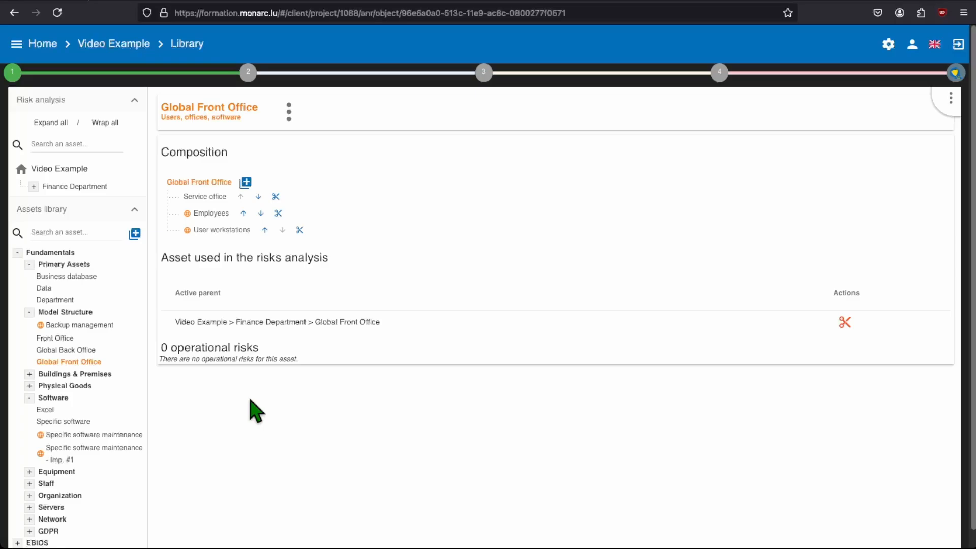
{"action": "left_click", "coordinate": [289, 117]}
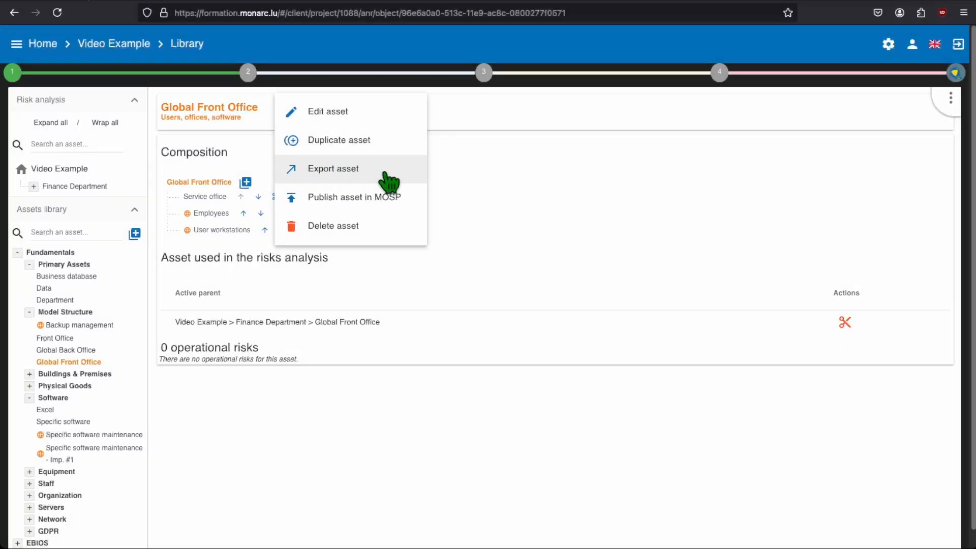
{"action": "left_click", "coordinate": [387, 176]}
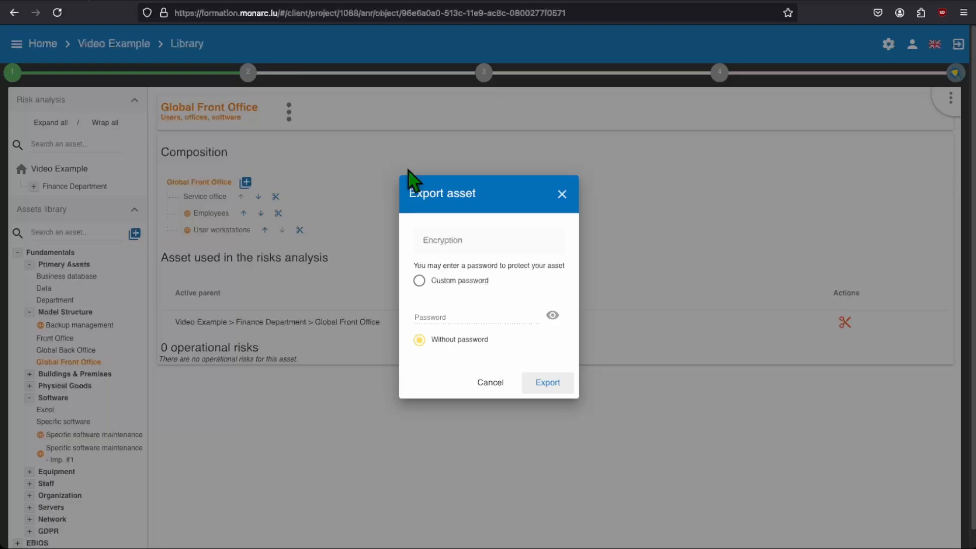
{"action": "left_click", "coordinate": [547, 382]}
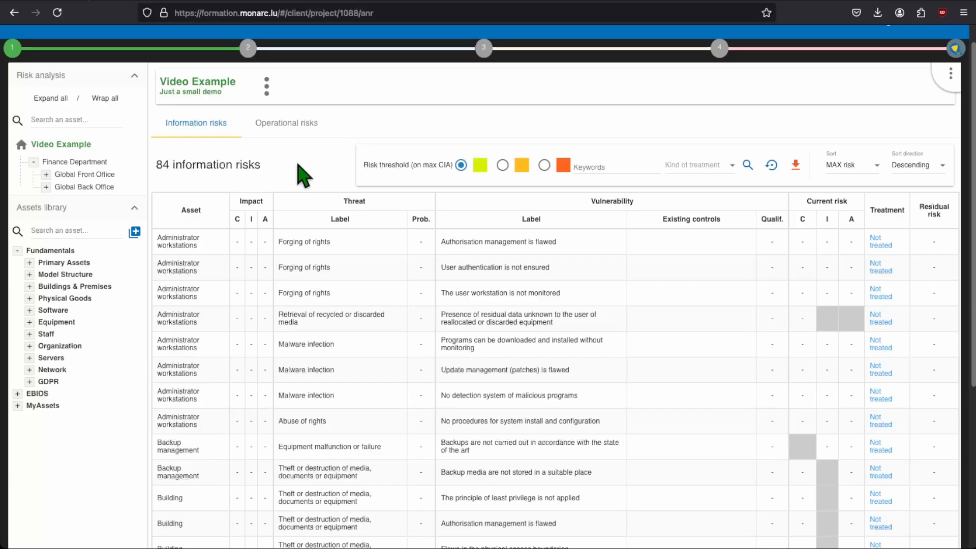
Duplicate the Department asset in the Primary Assets category of the Fundamentals library
{"action": "left_click", "coordinate": [29, 262]}
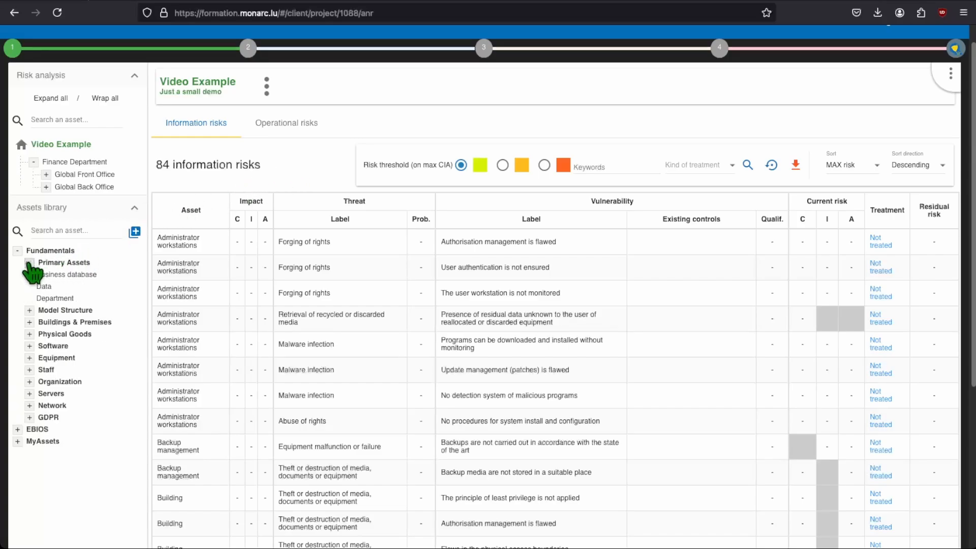
{"action": "left_click", "coordinate": [51, 299]}
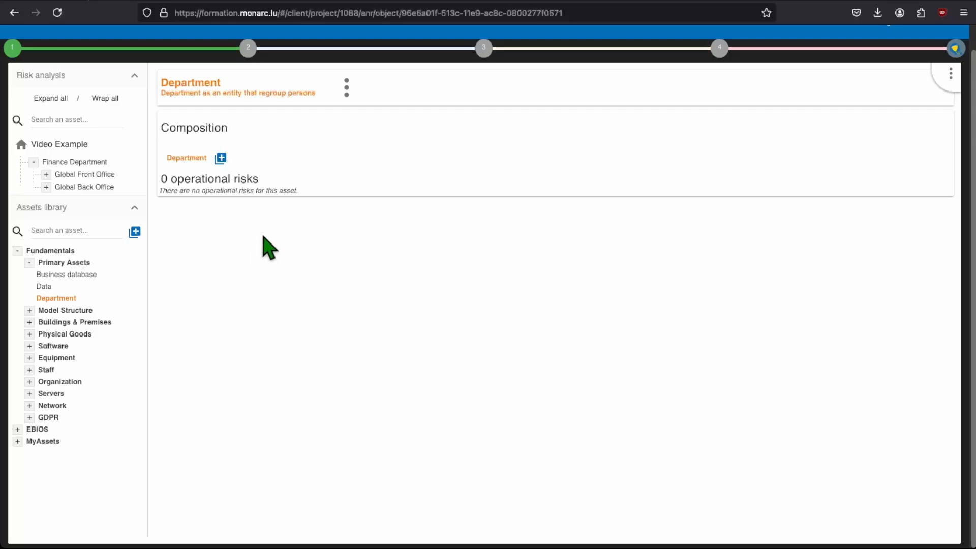
{"action": "left_click", "coordinate": [346, 87]}
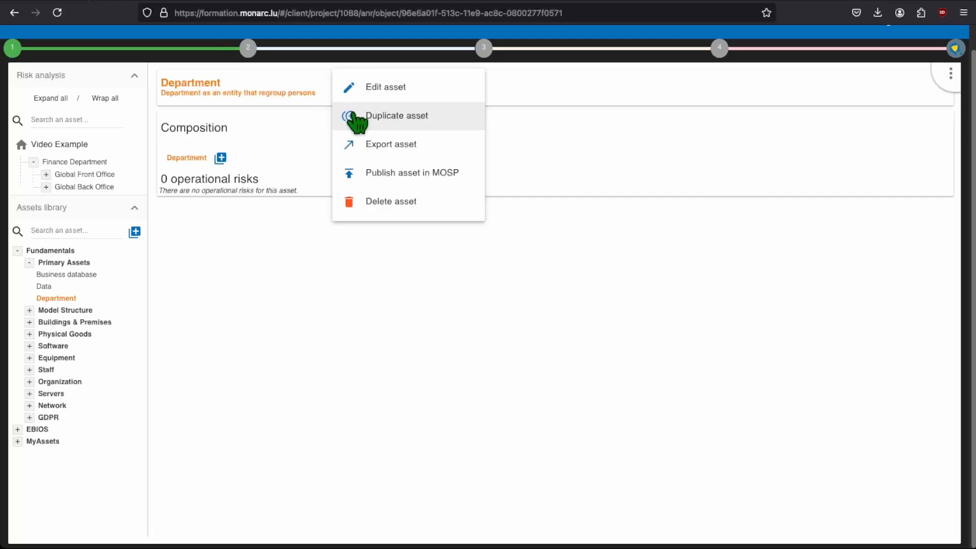
{"action": "left_click", "coordinate": [355, 115]}
Rename the duplicated Department asset as HR Department and assign it to the MyAssets >> Primary Assets category
{"action": "left_click", "coordinate": [355, 89]}
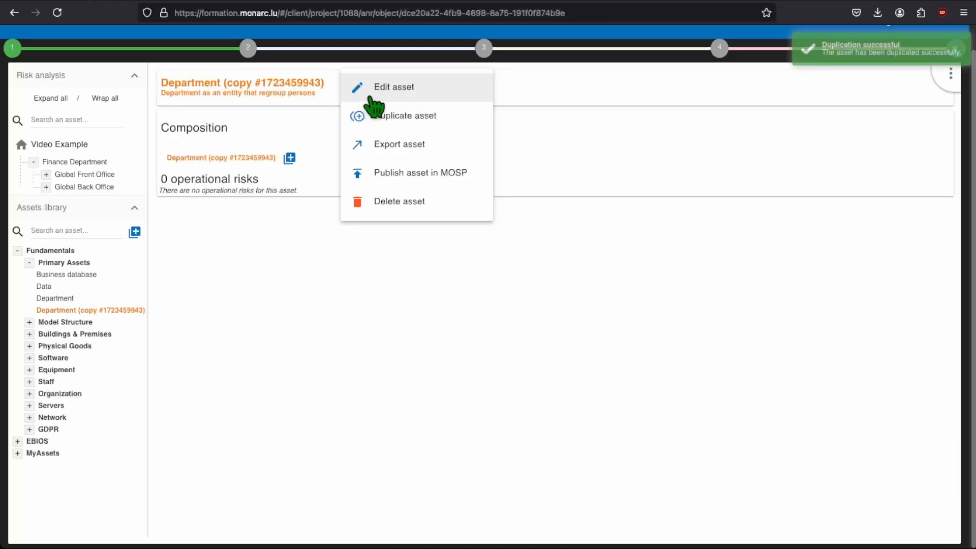
{"action": "left_click", "coordinate": [396, 91]}
{"action": "left_click_drag", "start_coordinate": [364, 192], "coordinate": [256, 193]}
{"action": "type", "text": "HR "}
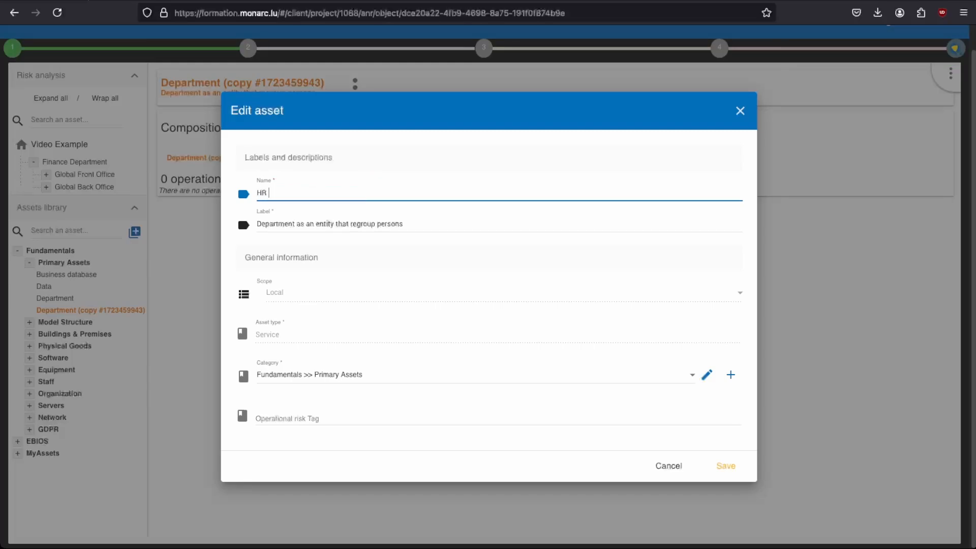
{"action": "type", "text": "Department"}
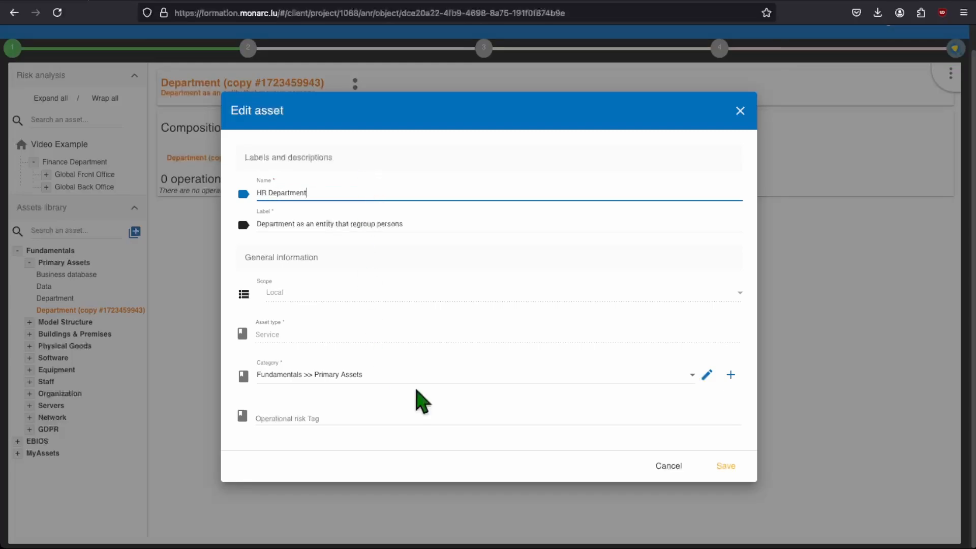
{"action": "left_click", "coordinate": [514, 457]}
{"action": "left_click", "coordinate": [664, 377]}
{"action": "scroll", "coordinate": [584, 405], "scroll_direction": "down", "scroll_amount": 8}
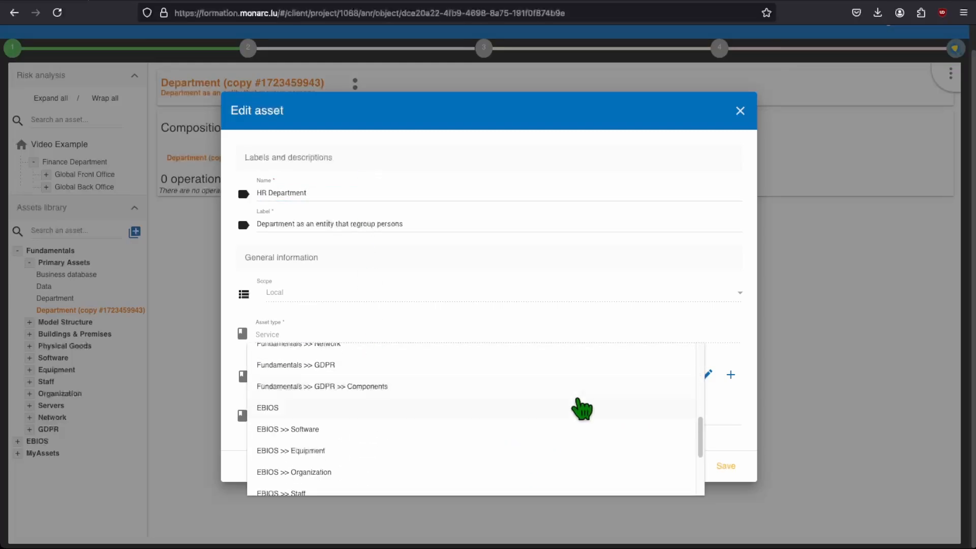
{"action": "left_click", "coordinate": [428, 486]}
{"action": "left_click", "coordinate": [727, 466]}
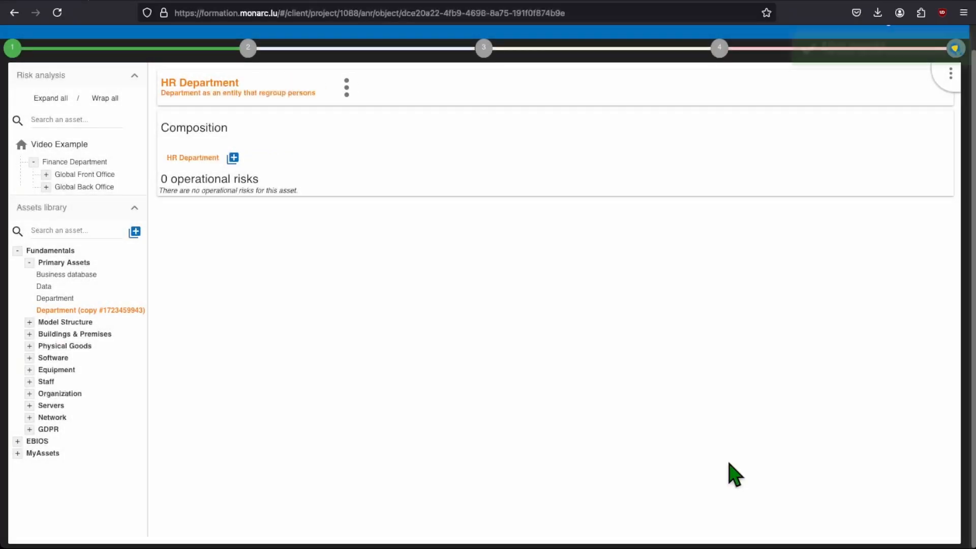
Add HR Department from the Primary Assets of MyAssets to the Video Example risk analysis, above Finance Department
{"action": "left_click", "coordinate": [18, 441]}
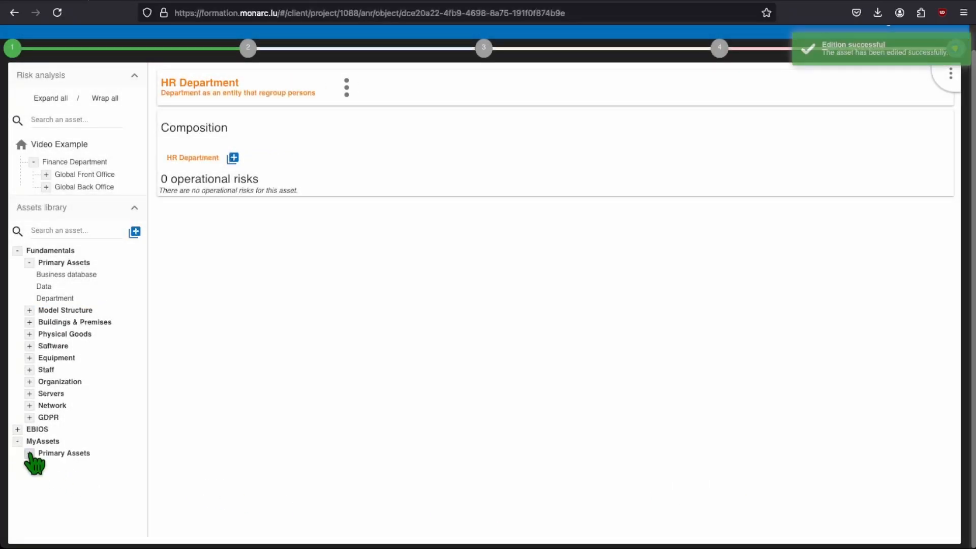
{"action": "left_click", "coordinate": [30, 453]}
{"action": "left_click_drag", "start_coordinate": [58, 478], "coordinate": [44, 168]}
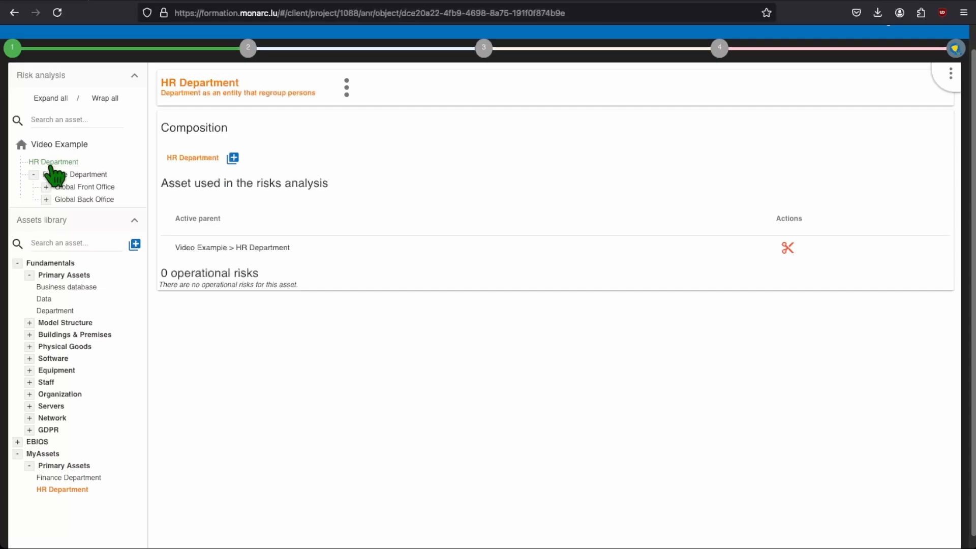
Add Global Front Office and Global Back Office from Model Structure to HR Department, and expand that branch
{"action": "left_click", "coordinate": [30, 323]}
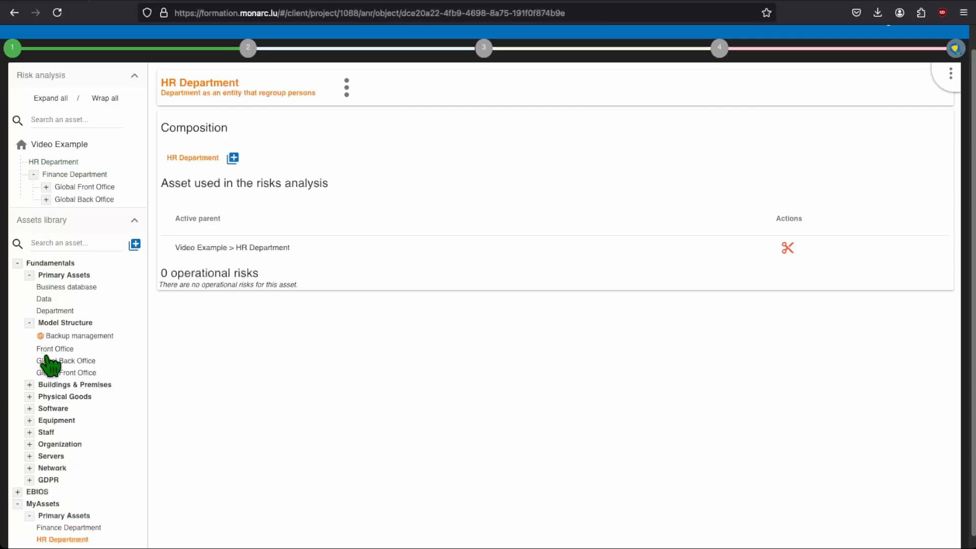
{"action": "left_click_drag", "start_coordinate": [66, 383], "coordinate": [71, 163]}
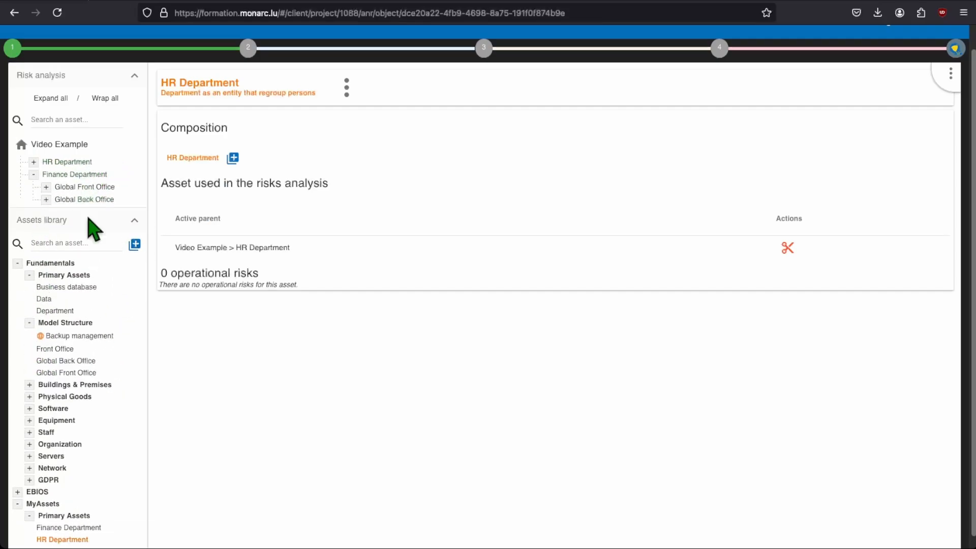
{"action": "left_click_drag", "start_coordinate": [78, 366], "coordinate": [82, 171]}
{"action": "left_click", "coordinate": [34, 162]}
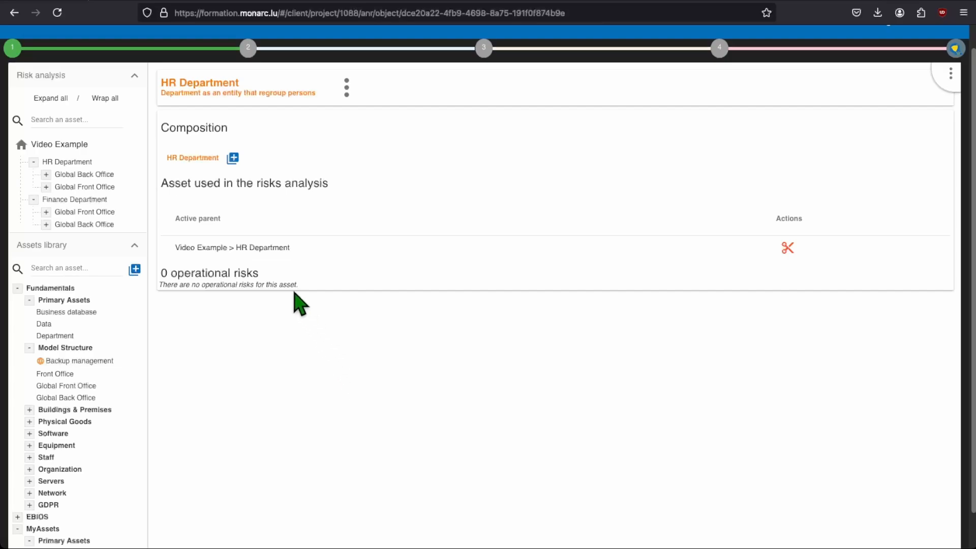
Create a specific information risk for HR Department's Backup management with threat MA15 - Software malfunction and vulnerability 1005 - The interfaces can be accessed by everyone
{"action": "left_click", "coordinate": [109, 175]}
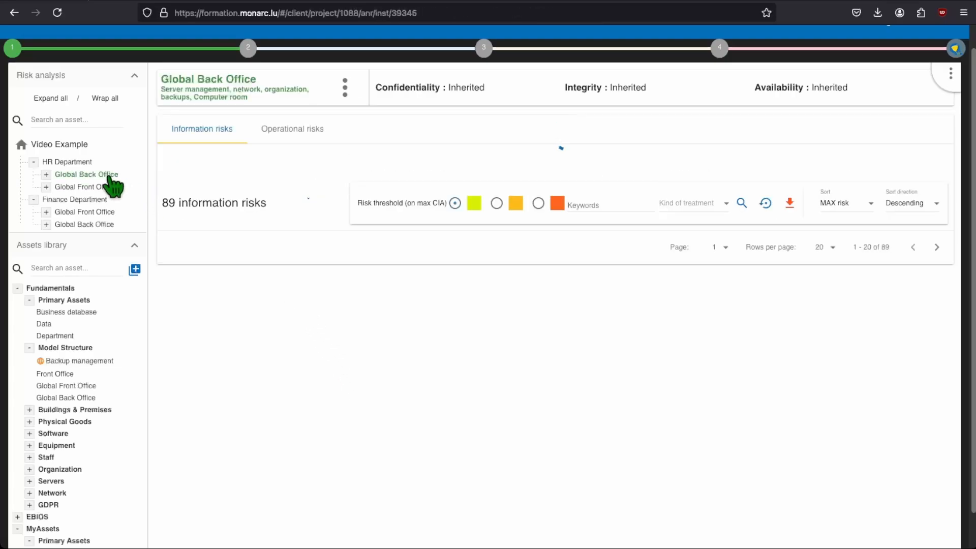
{"action": "left_click", "coordinate": [46, 174]}
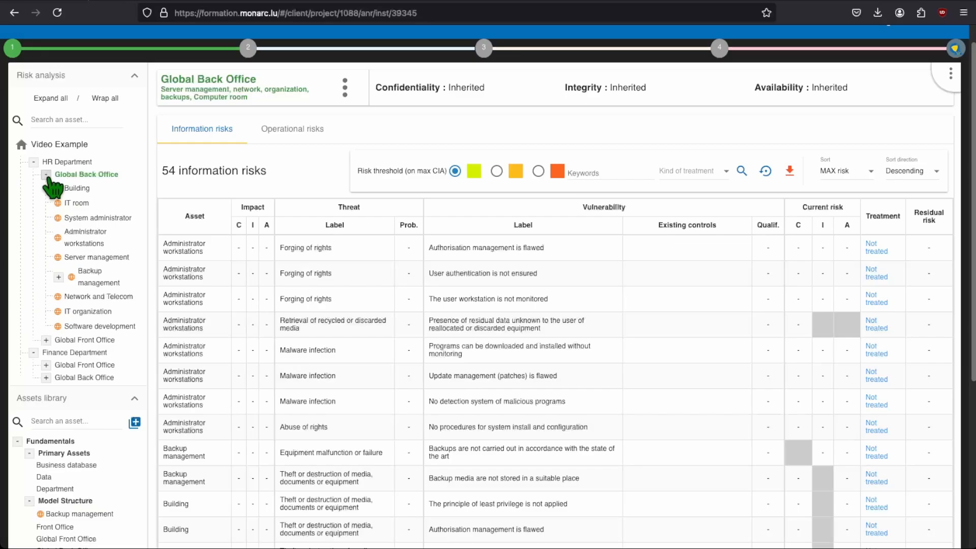
{"action": "left_click", "coordinate": [100, 284]}
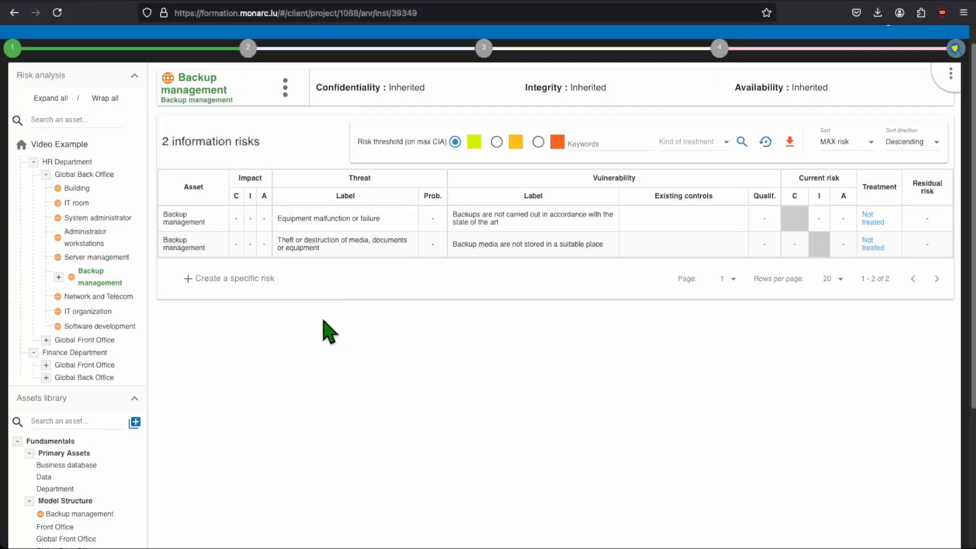
{"action": "left_click", "coordinate": [268, 296]}
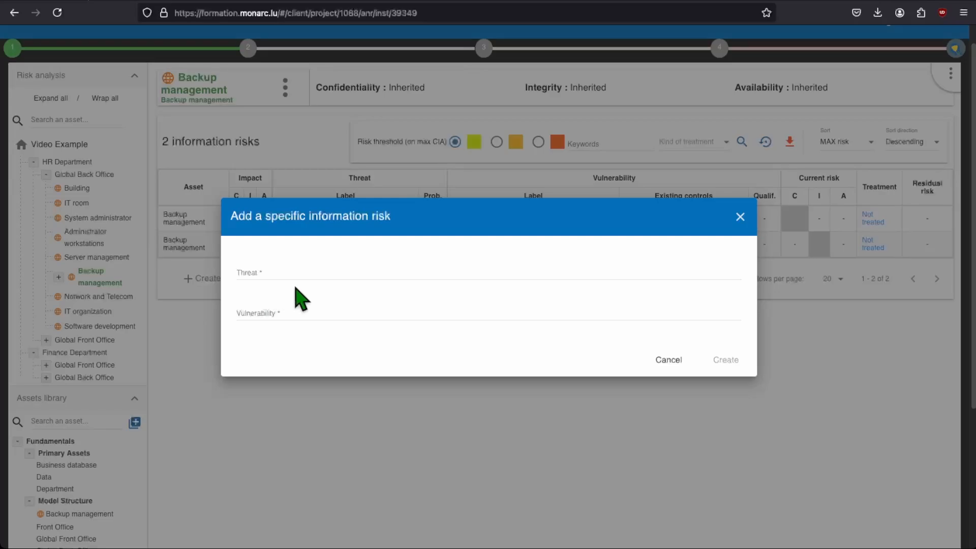
{"action": "left_click", "coordinate": [344, 271]}
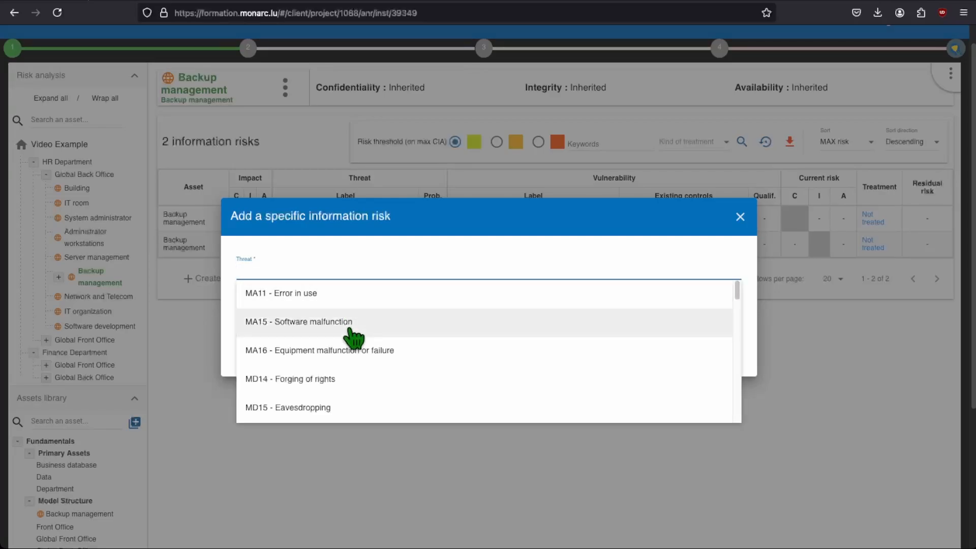
{"action": "left_click", "coordinate": [371, 328]}
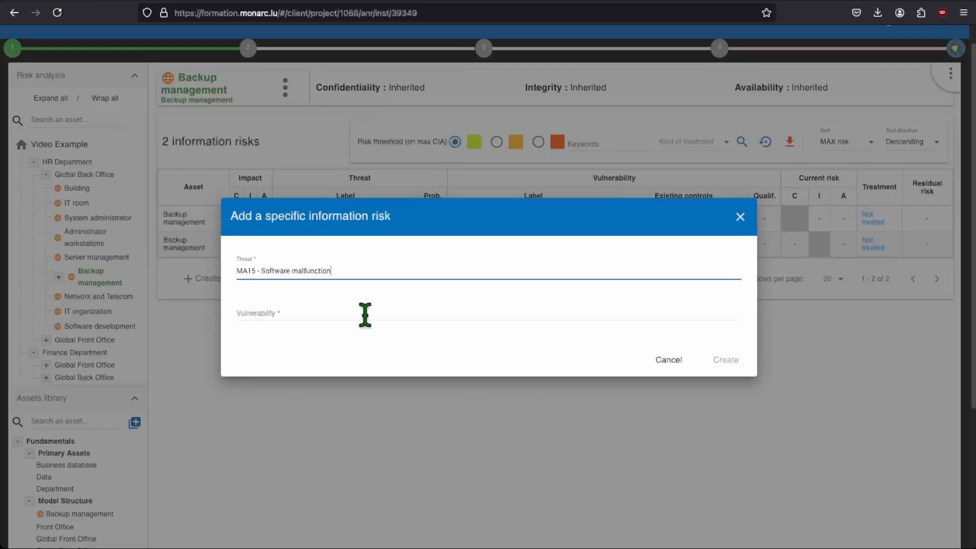
{"action": "left_click", "coordinate": [366, 311]}
{"action": "type", "text": "the in"}
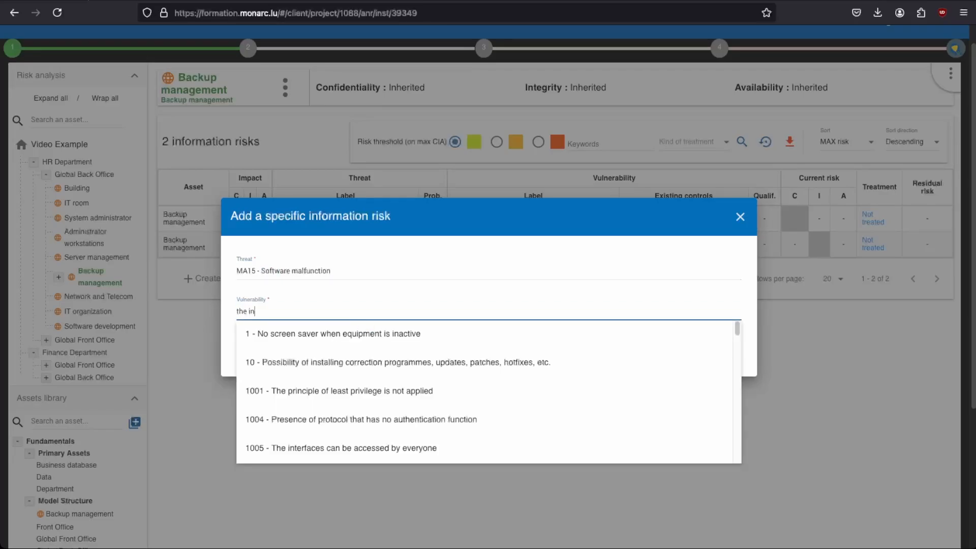
{"action": "type", "text": "terfac"}
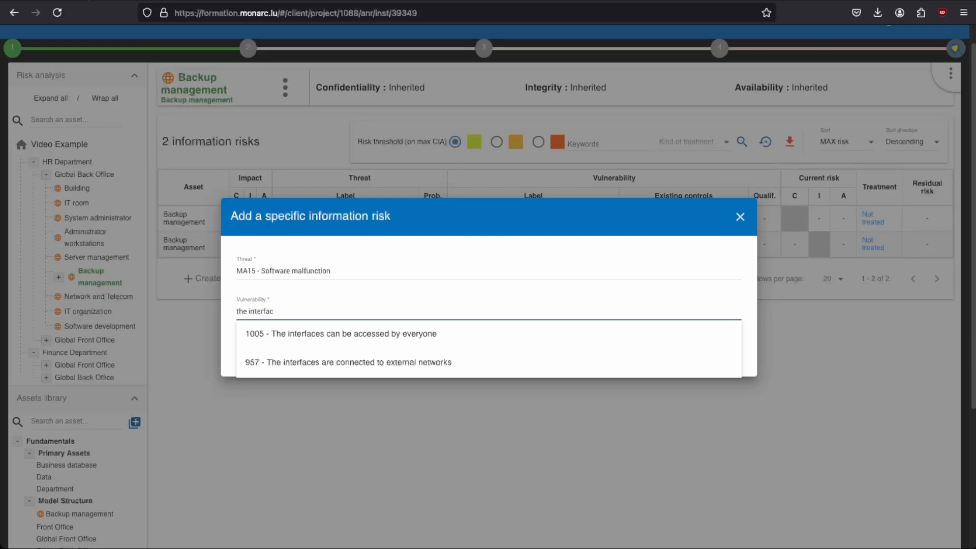
{"action": "left_click", "coordinate": [500, 344]}
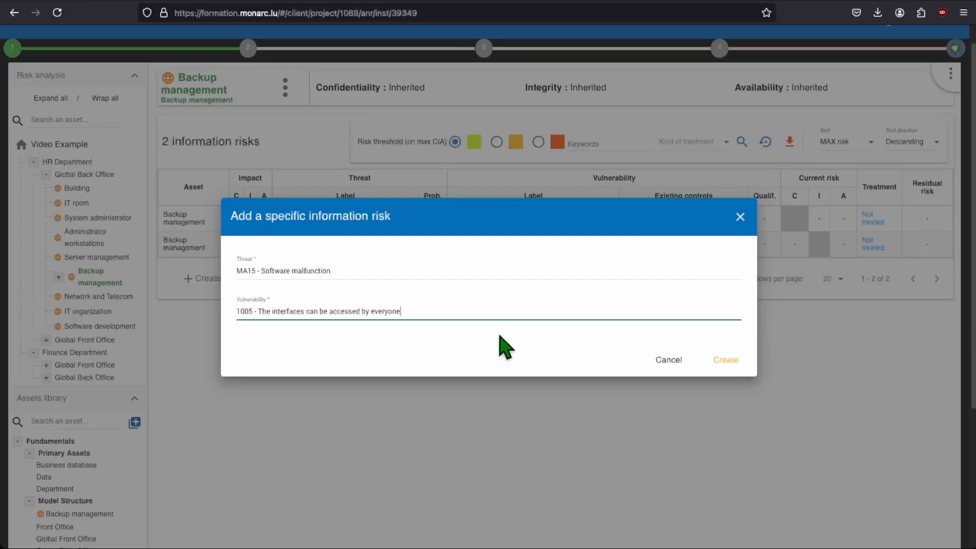
{"action": "left_click", "coordinate": [726, 361]}
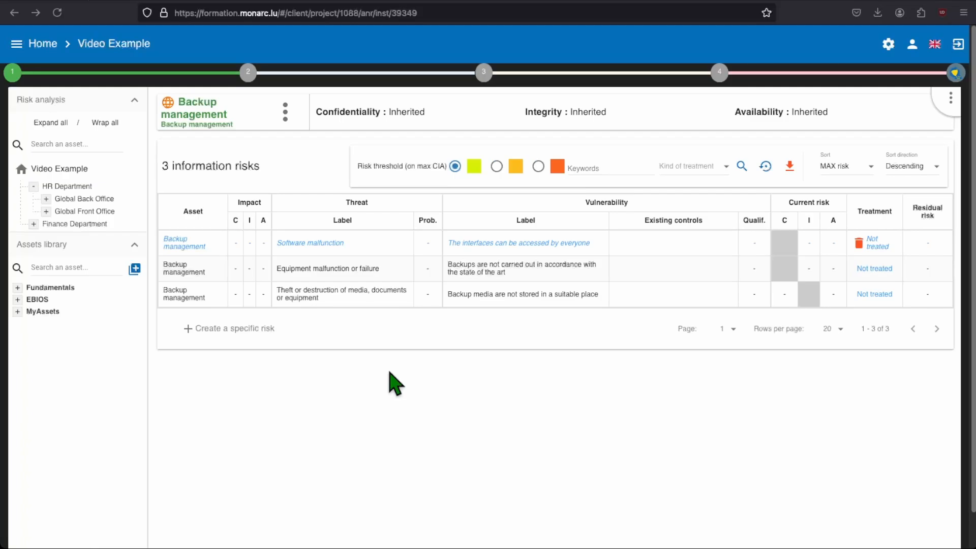
Open the impacts of the Excel asset under Finance Department's Global Front Office for editing
{"action": "left_click", "coordinate": [33, 224]}
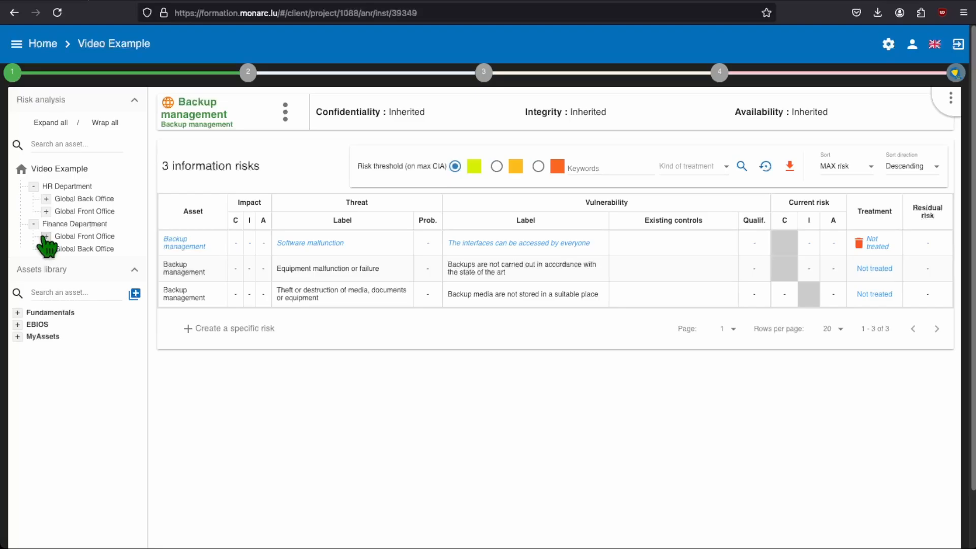
{"action": "left_click", "coordinate": [46, 236]}
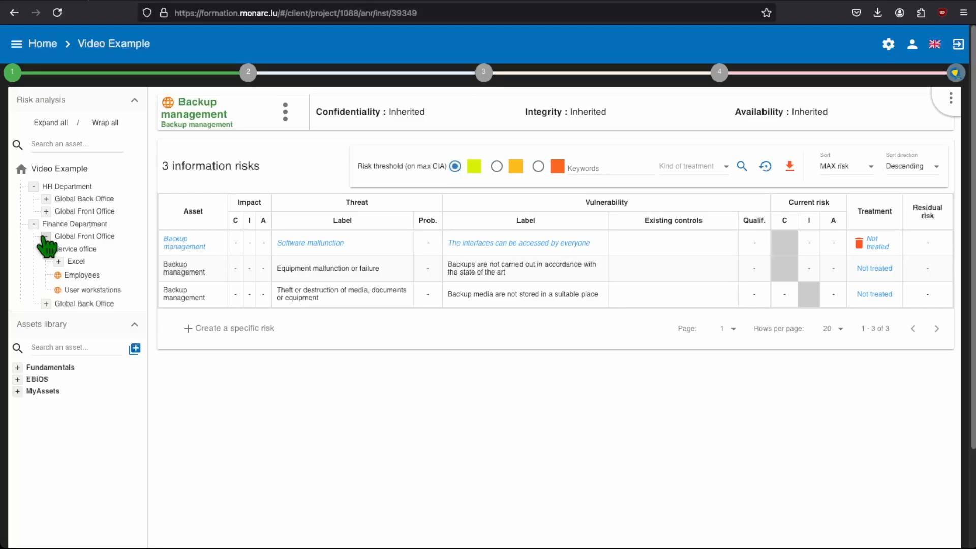
{"action": "left_click", "coordinate": [81, 263]}
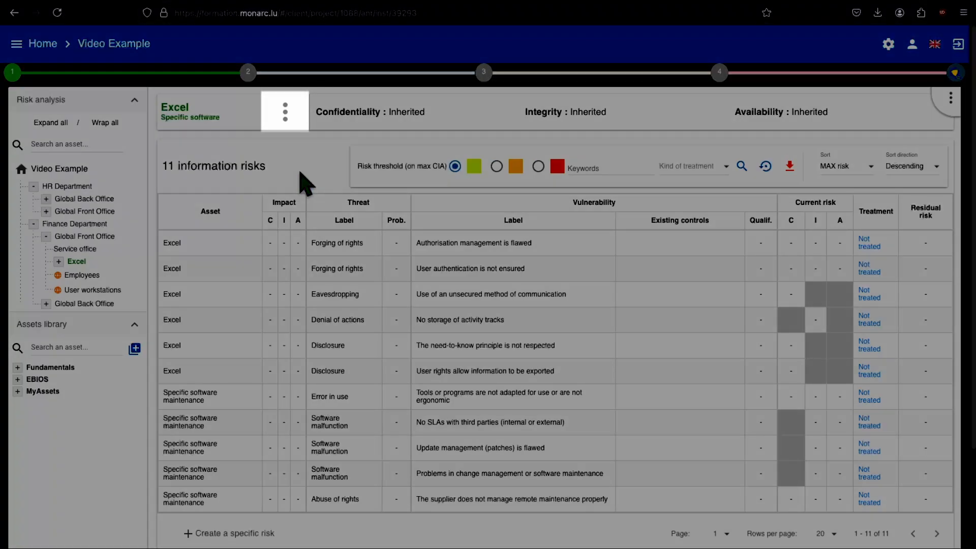
{"action": "left_click", "coordinate": [285, 113]}
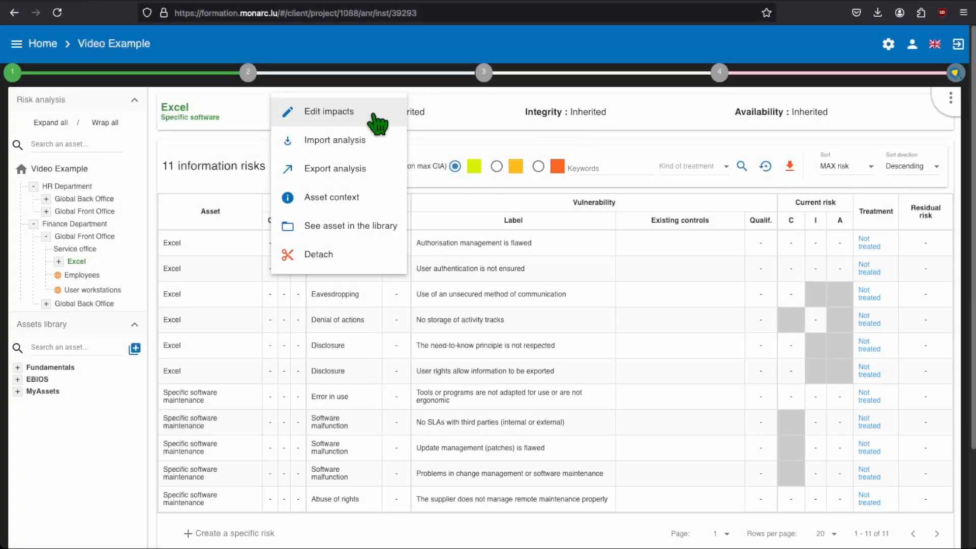
{"action": "left_click", "coordinate": [374, 115]}
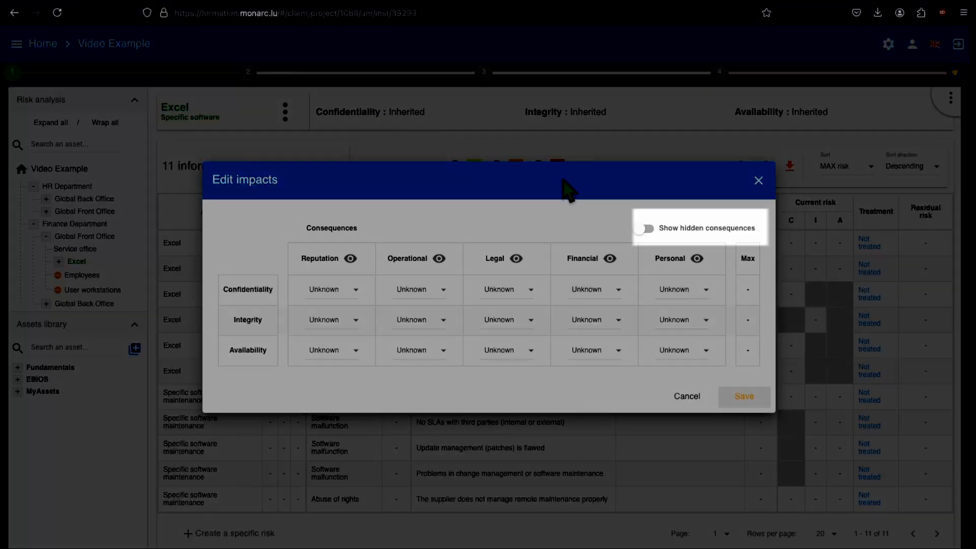
Set Excel's Reputation impacts to 2 for Confidentiality, 1 for Integrity and 4 for Availability
{"action": "left_click", "coordinate": [641, 228]}
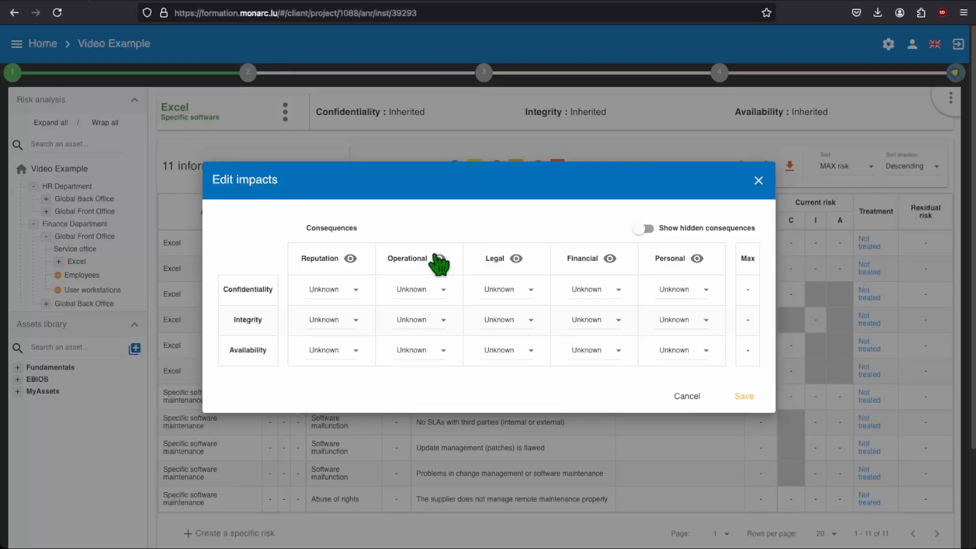
{"action": "left_click", "coordinate": [356, 290]}
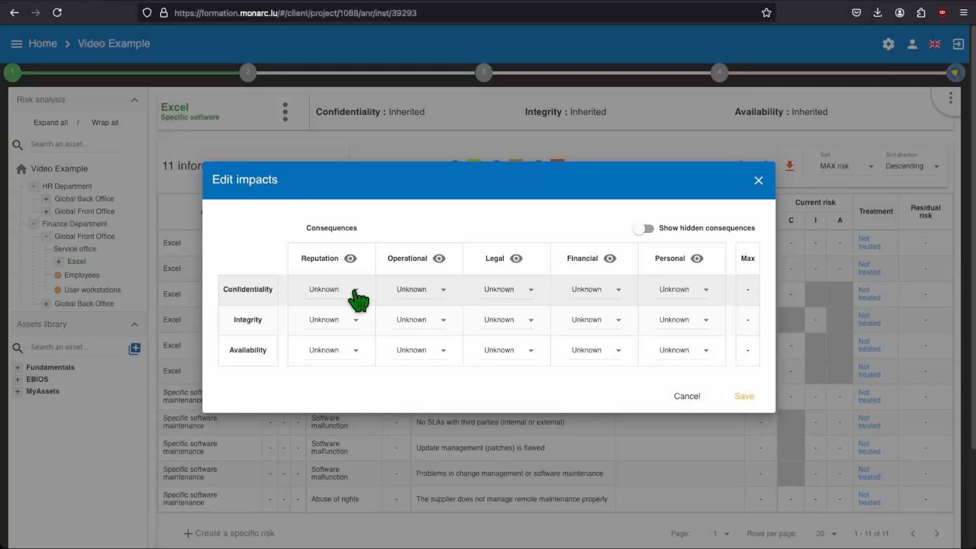
{"action": "left_click", "coordinate": [356, 290]}
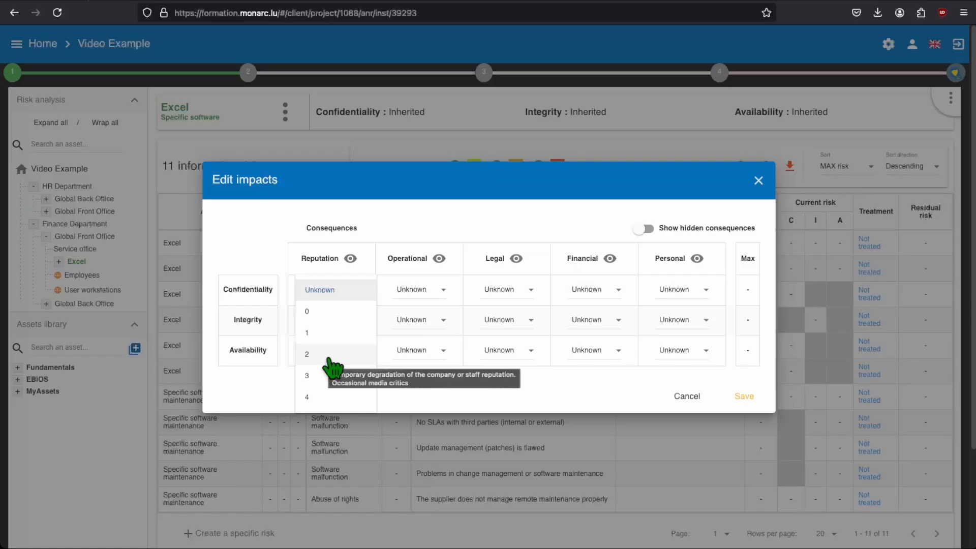
{"action": "left_click", "coordinate": [307, 354]}
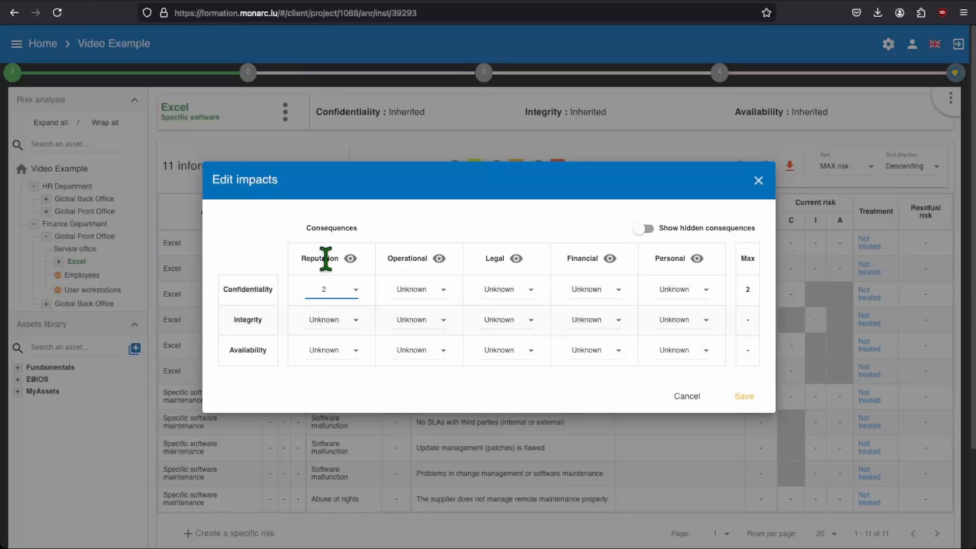
{"action": "mouse_move", "coordinate": [326, 258]}
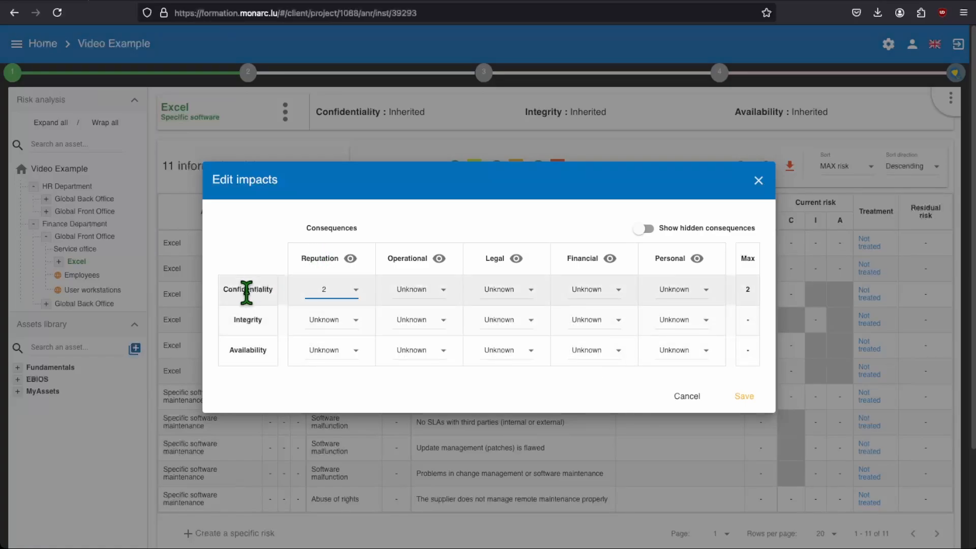
{"action": "mouse_move", "coordinate": [246, 293]}
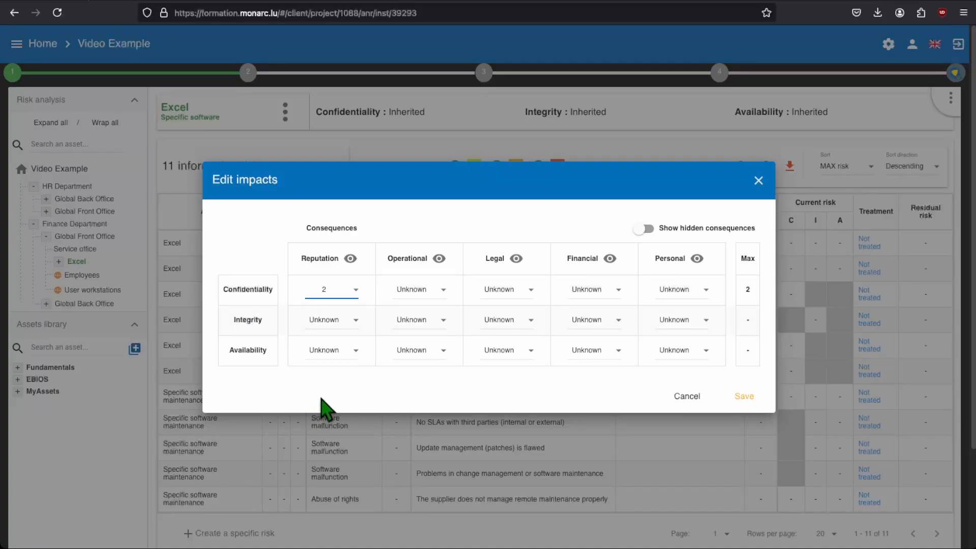
{"action": "left_click", "coordinate": [350, 320]}
{"action": "left_click", "coordinate": [350, 363]}
{"action": "left_click", "coordinate": [347, 352]}
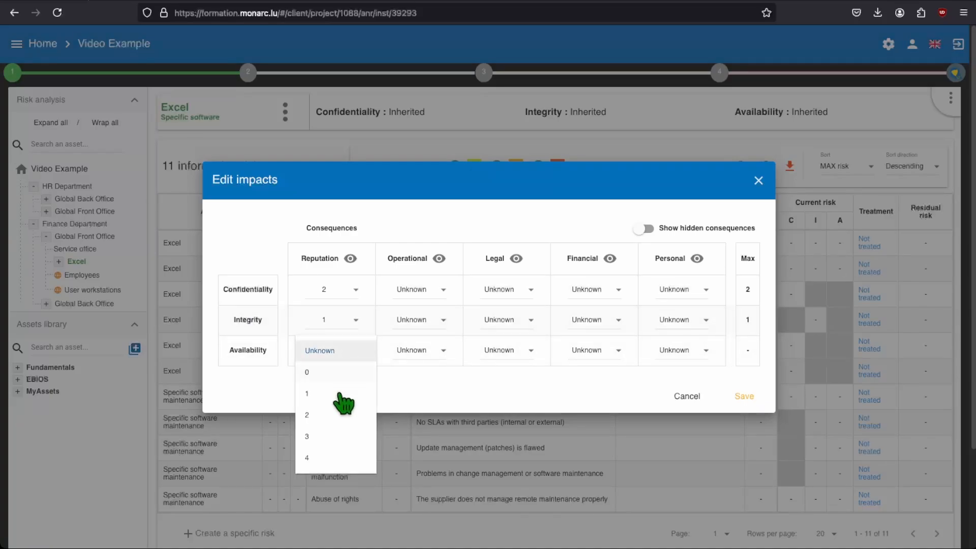
{"action": "left_click", "coordinate": [356, 455]}
Set Excel's Operational impacts to 1 for Confidentiality, 3 for Integrity and 2 for Availability
{"action": "left_click", "coordinate": [417, 290]}
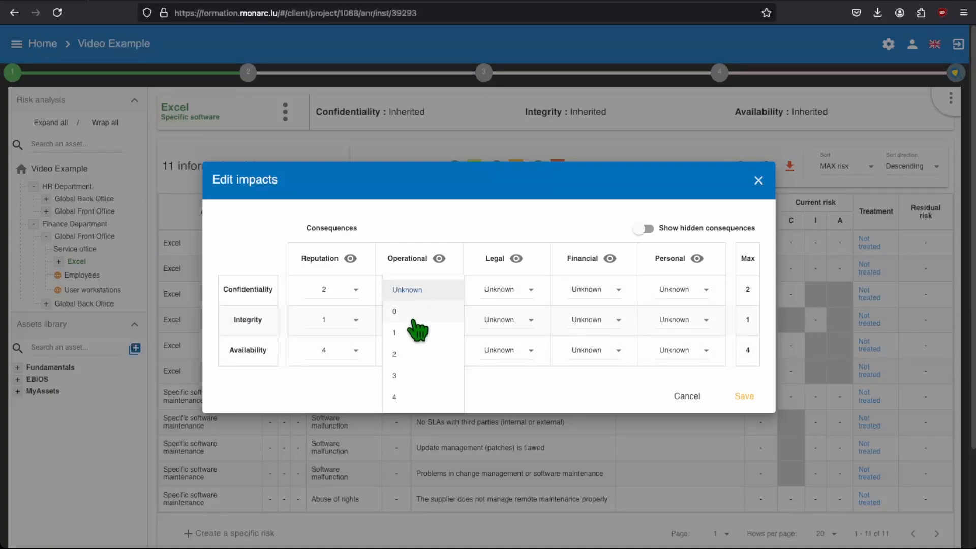
{"action": "left_click", "coordinate": [414, 331]}
{"action": "left_click", "coordinate": [428, 320]}
{"action": "left_click", "coordinate": [414, 405]}
{"action": "left_click", "coordinate": [432, 353]}
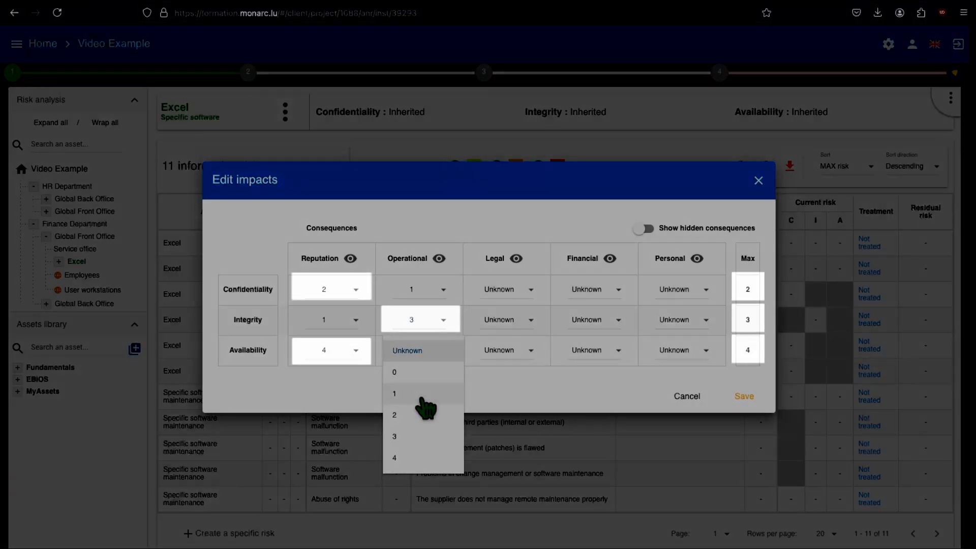
{"action": "left_click", "coordinate": [424, 413]}
Set Excel's Legal impacts to 0 for Confidentiality, 4 for Integrity and 0 for Availability
{"action": "left_click", "coordinate": [513, 292]}
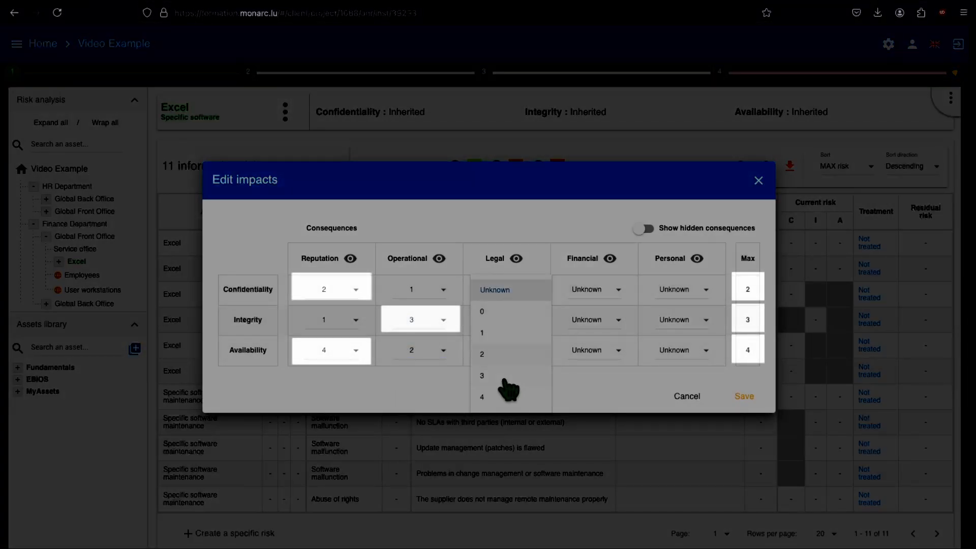
{"action": "left_click", "coordinate": [502, 311]}
{"action": "left_click", "coordinate": [508, 323]}
{"action": "left_click", "coordinate": [491, 427]}
{"action": "left_click", "coordinate": [506, 351]}
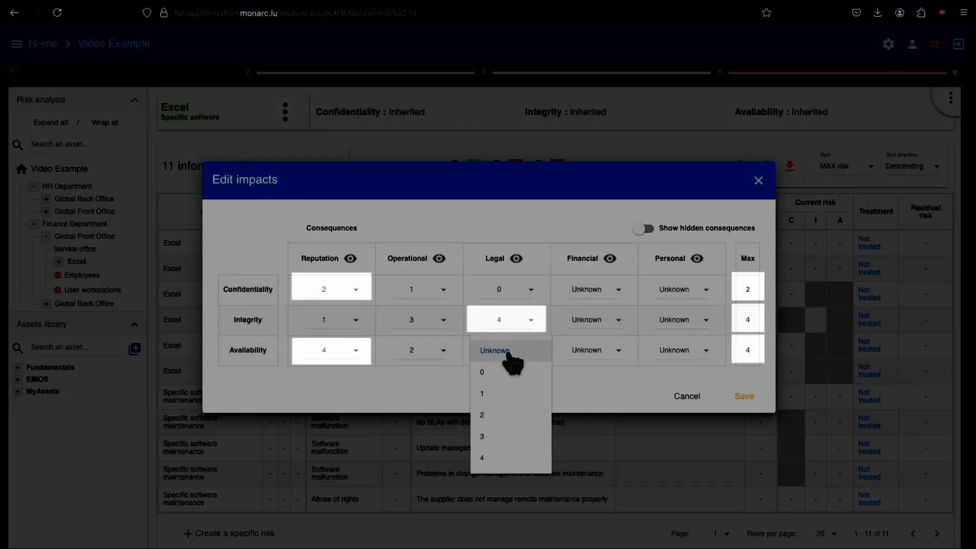
{"action": "left_click", "coordinate": [504, 370]}
Set Excel's Financial impacts to 1 for Confidentiality, 3 for Integrity and 3 for Availability
{"action": "left_click", "coordinate": [594, 292]}
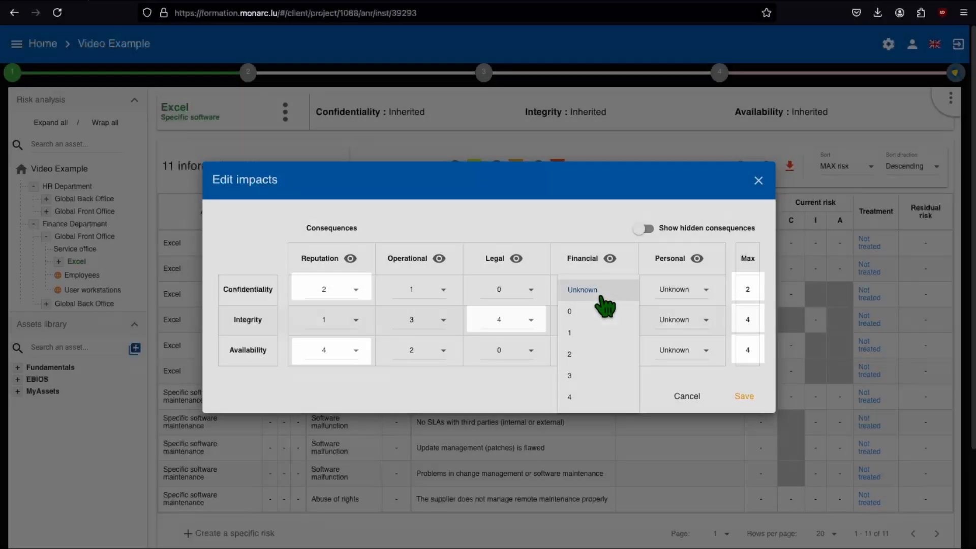
{"action": "left_click", "coordinate": [595, 333]}
{"action": "left_click", "coordinate": [595, 330]}
{"action": "left_click", "coordinate": [579, 405]}
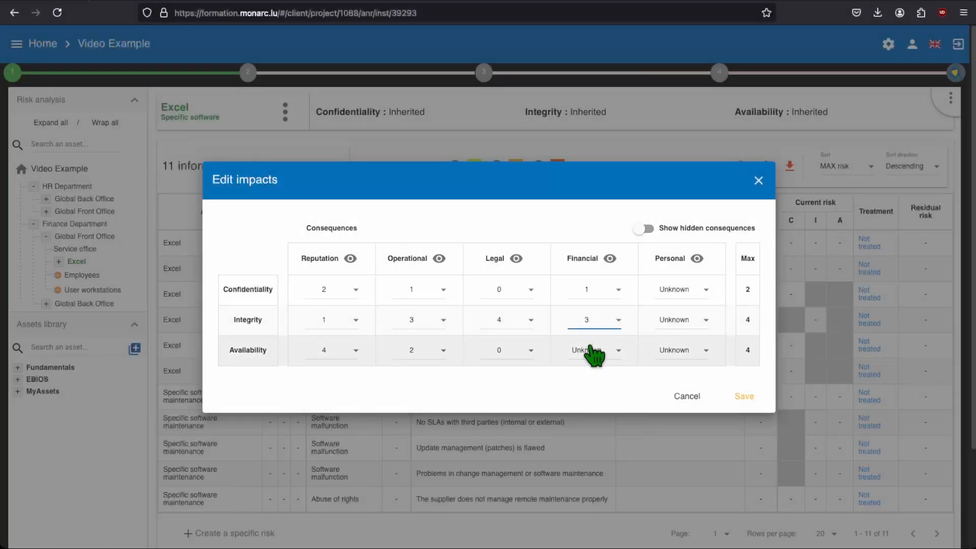
{"action": "left_click", "coordinate": [588, 349]}
{"action": "left_click", "coordinate": [577, 436]}
Set Excel's Personal impacts to 1 for Confidentiality, 1 for Integrity and 4 for Availability, and save the impacts
{"action": "left_click", "coordinate": [689, 292]}
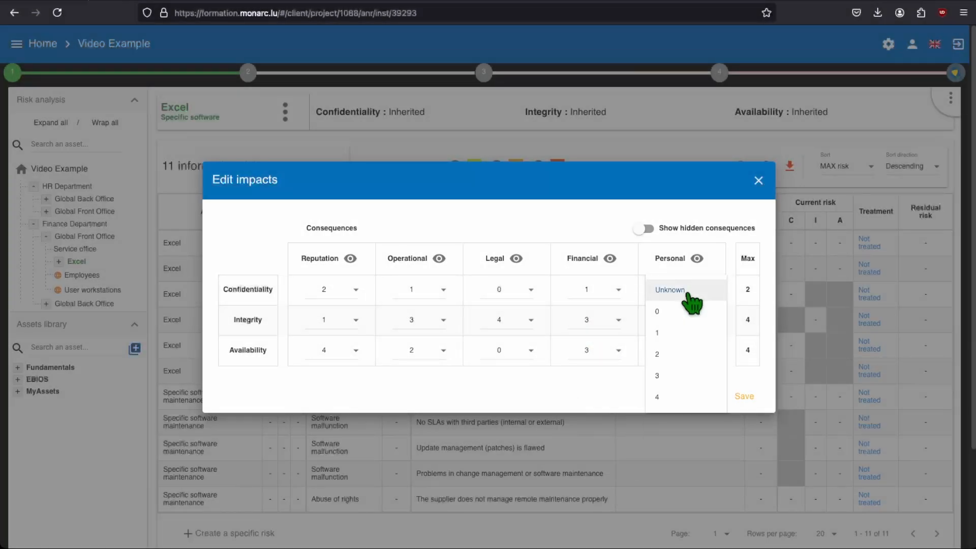
{"action": "left_click", "coordinate": [677, 334]}
{"action": "left_click", "coordinate": [683, 323]}
{"action": "left_click", "coordinate": [686, 362]}
{"action": "left_click", "coordinate": [683, 357]}
{"action": "left_click", "coordinate": [677, 457]}
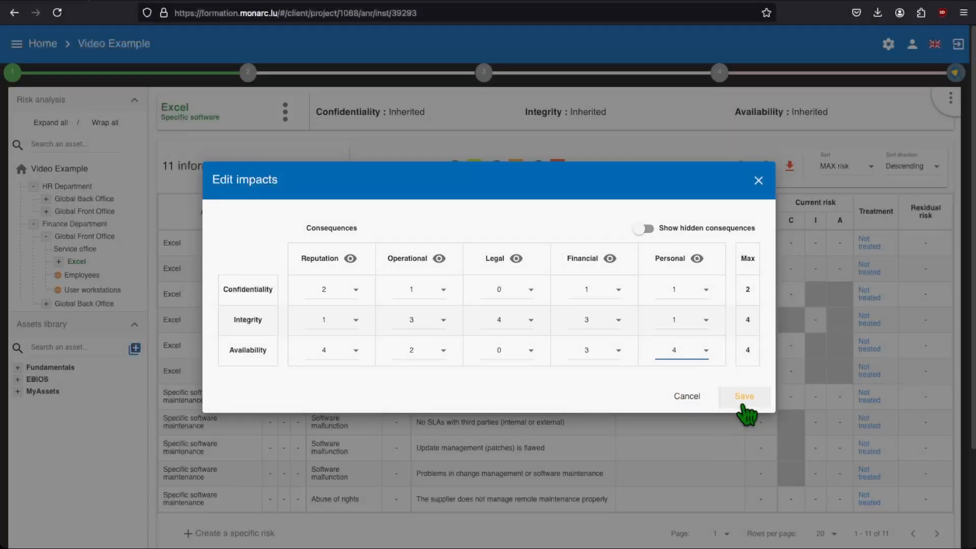
{"action": "left_click", "coordinate": [743, 399]}
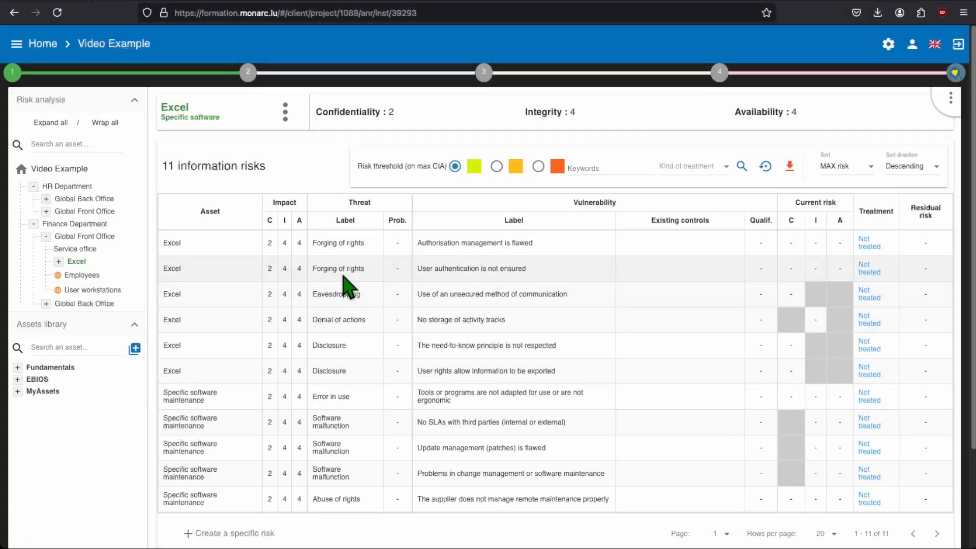
Expand Excel in the risk analysis and check the impacts of its Specific software maintenance asset
{"action": "left_click", "coordinate": [58, 261]}
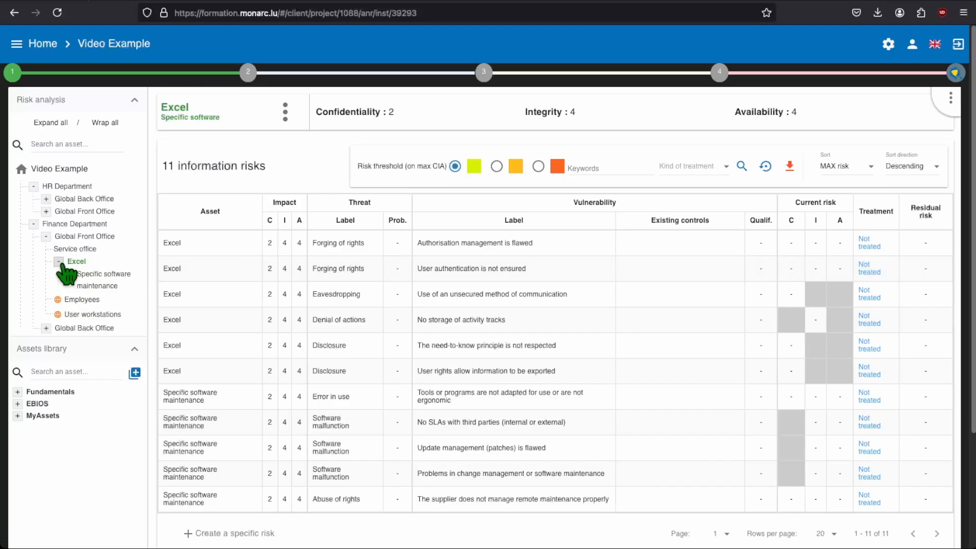
{"action": "left_click", "coordinate": [89, 280]}
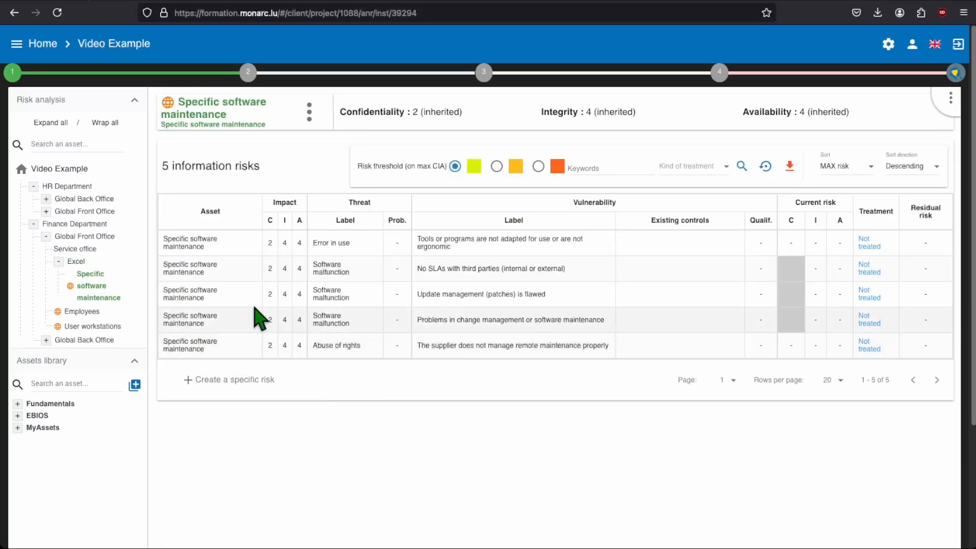
Set Finance Department's Financial impacts to 1 for Confidentiality, 2 for Integrity and 4 for Availability, and save them
{"action": "left_click", "coordinate": [104, 224]}
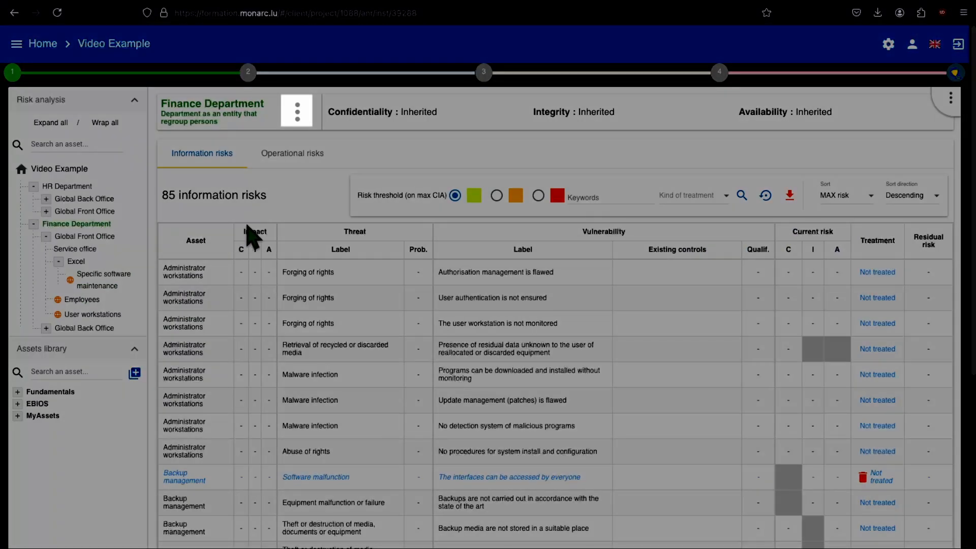
{"action": "left_click", "coordinate": [299, 118]}
{"action": "left_click", "coordinate": [307, 122]}
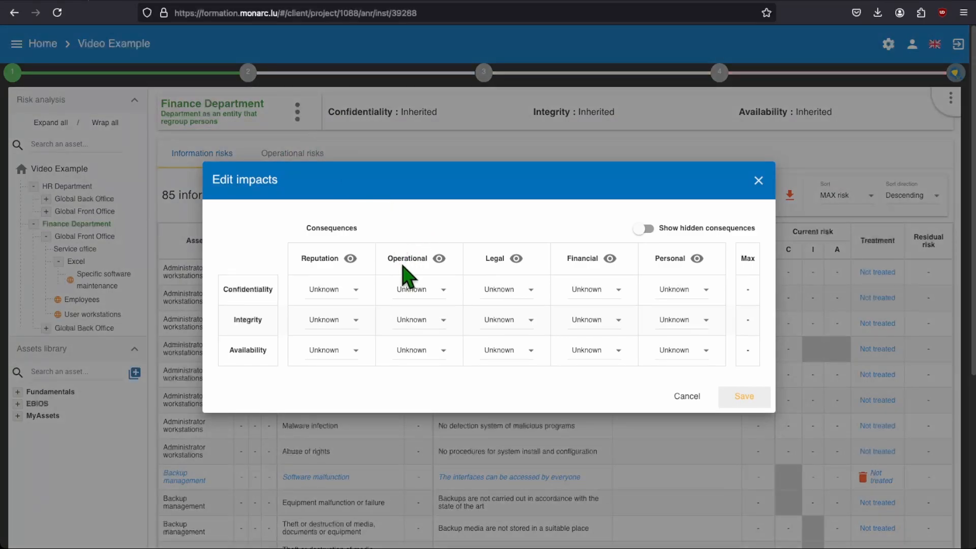
{"action": "left_click", "coordinate": [607, 291]}
{"action": "left_click", "coordinate": [607, 330]}
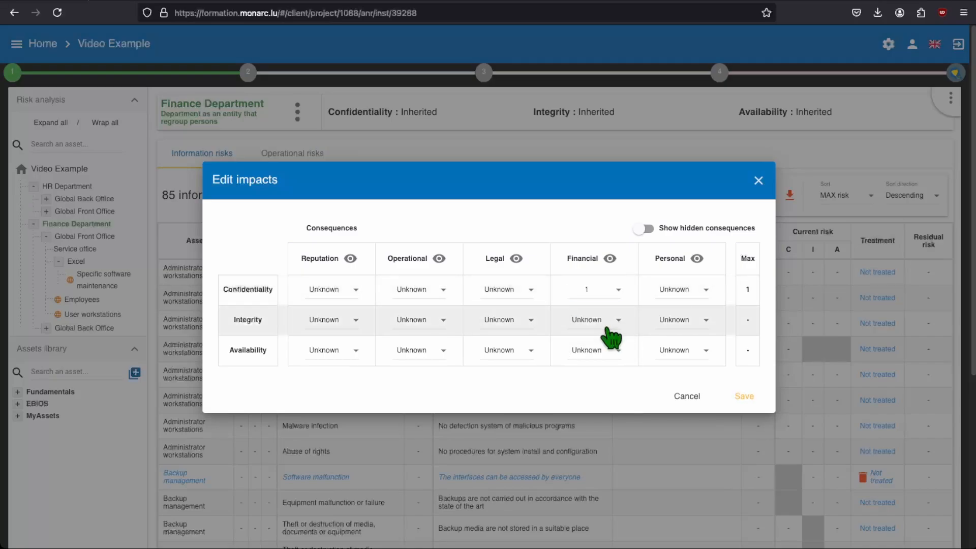
{"action": "left_click", "coordinate": [615, 320]}
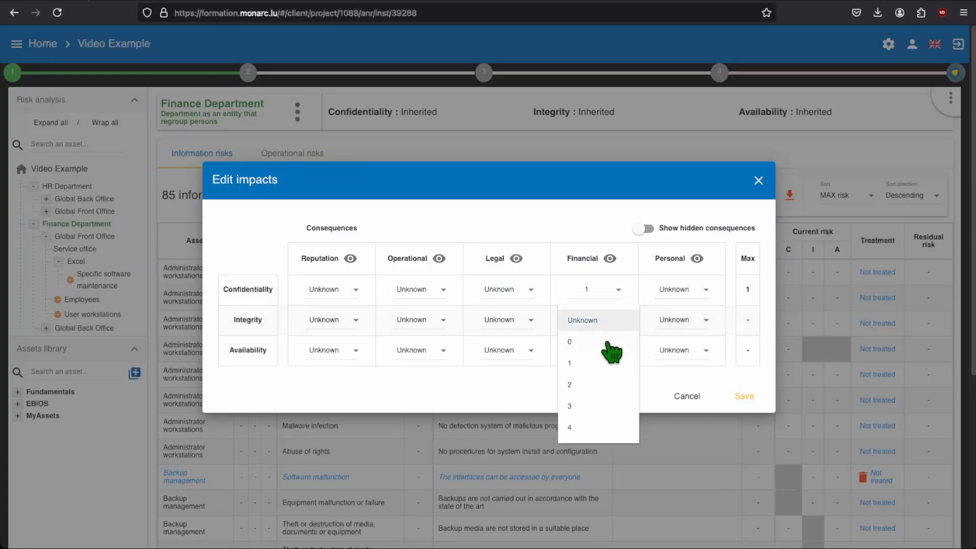
{"action": "left_click", "coordinate": [600, 386]}
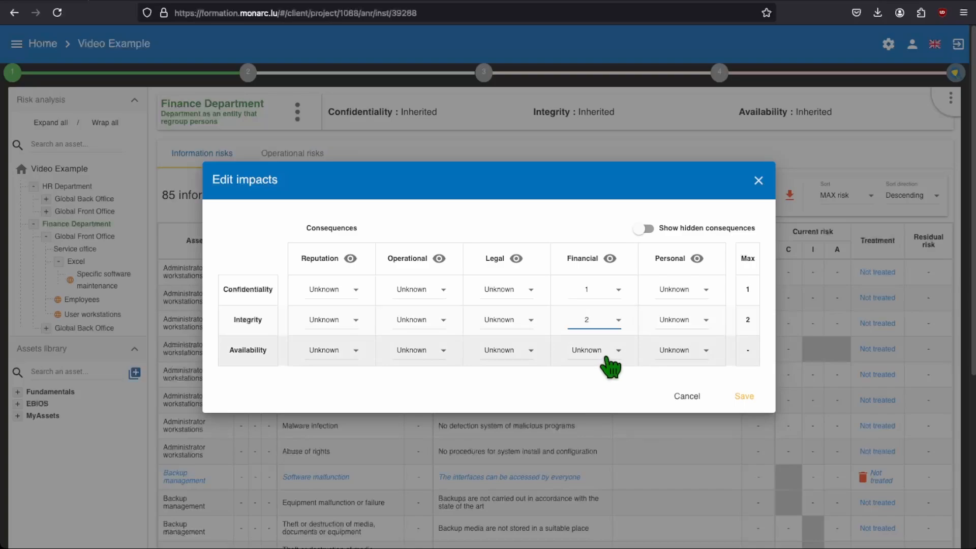
{"action": "left_click", "coordinate": [607, 358]}
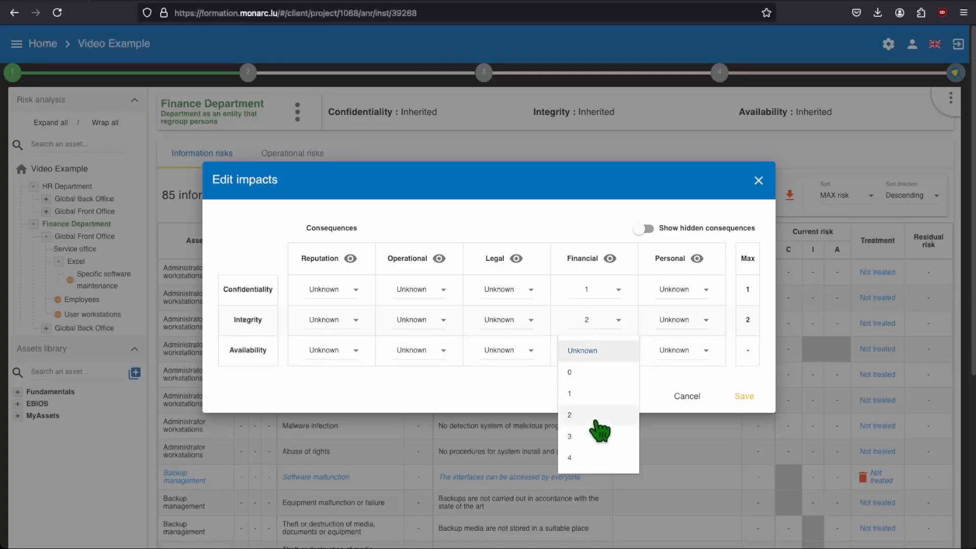
{"action": "left_click", "coordinate": [597, 456]}
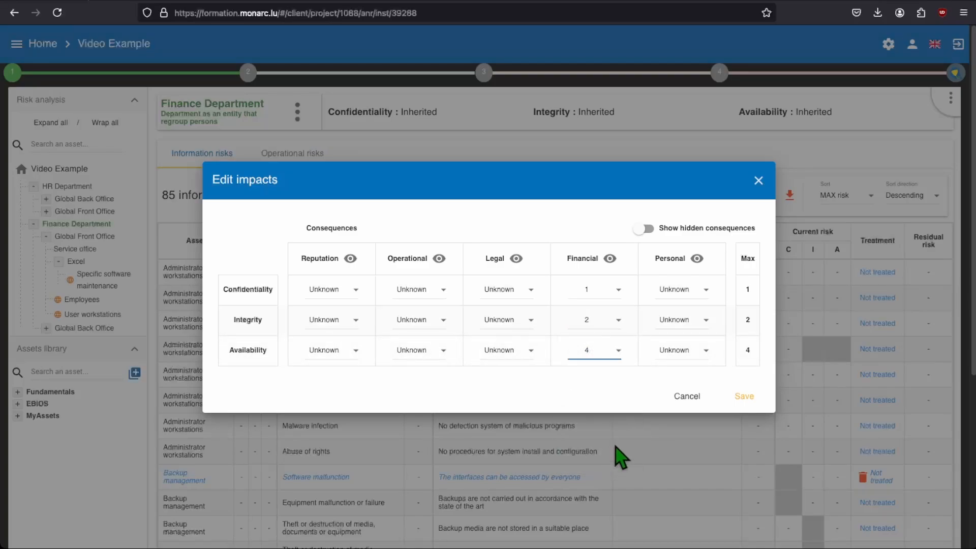
{"action": "left_click", "coordinate": [743, 397]}
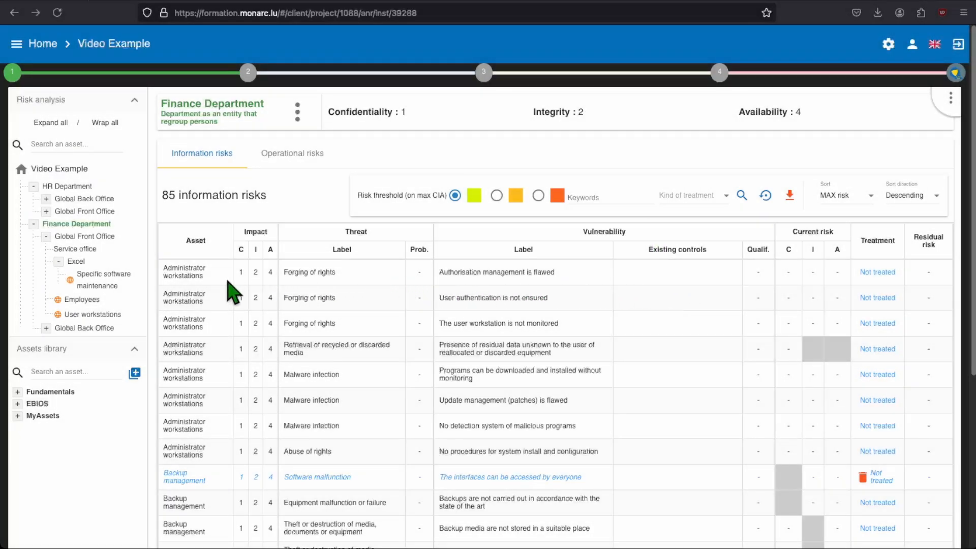
Compare Excel's impacts with those of Finance Department's information risks, including the second page of risks
{"action": "left_click", "coordinate": [72, 261]}
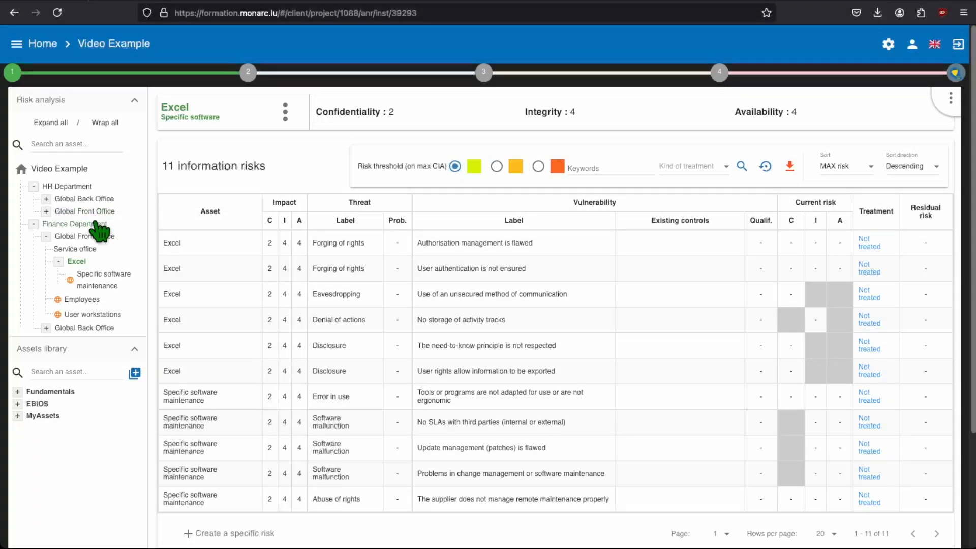
{"action": "left_click", "coordinate": [94, 225]}
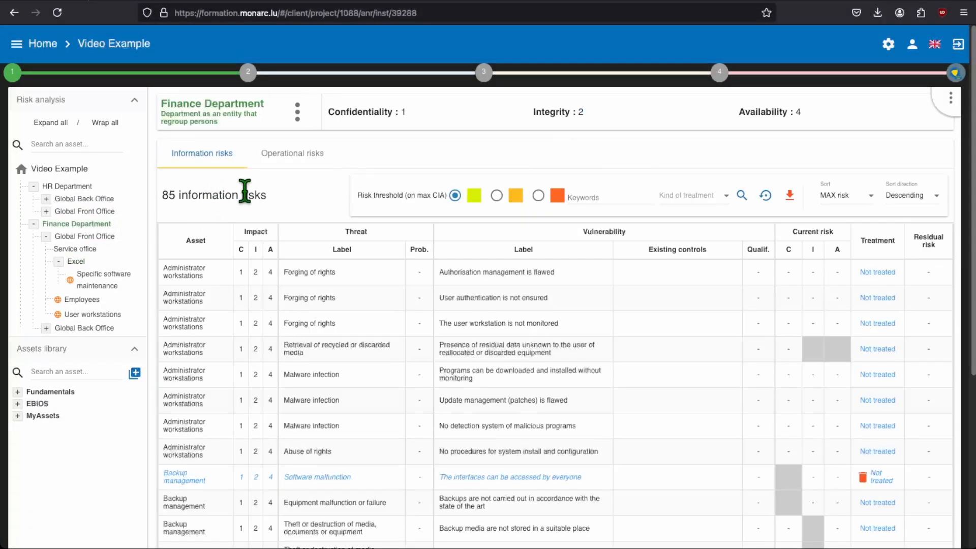
{"action": "scroll", "coordinate": [246, 201], "scroll_direction": "down", "scroll_amount": 5}
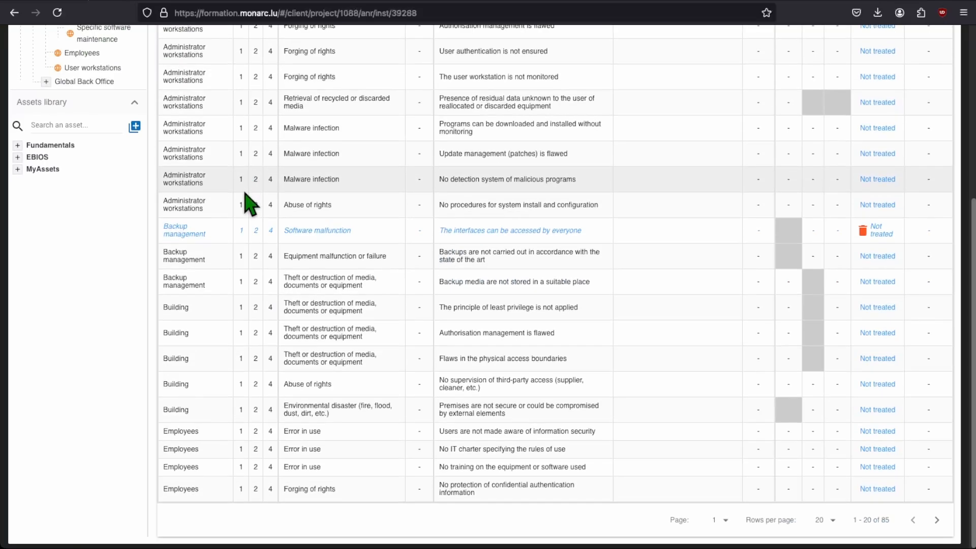
{"action": "left_click", "coordinate": [938, 521]}
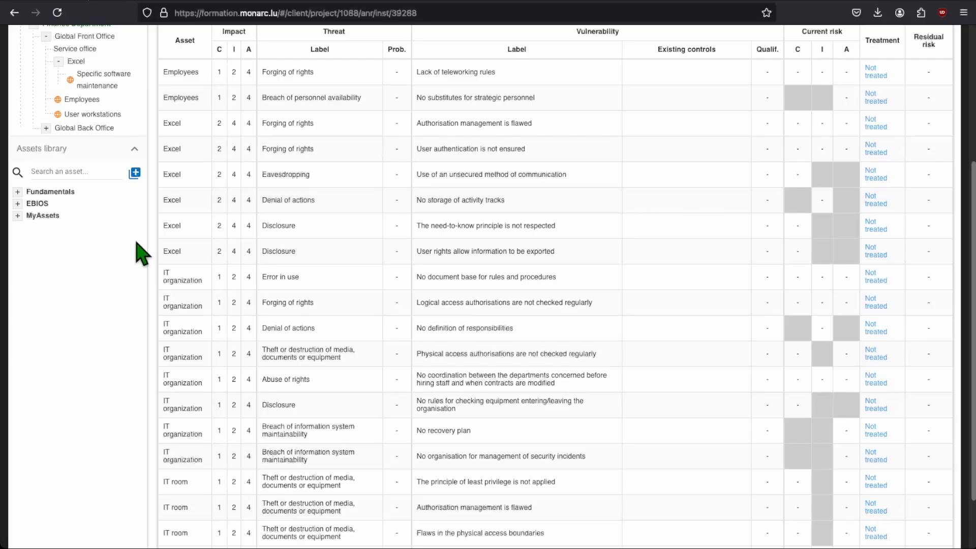
Set HR Department's Reputation impacts to 2 for Confidentiality, 1 for Integrity and 3 for Availability, and save them
{"action": "scroll", "coordinate": [143, 252], "scroll_direction": "up", "scroll_amount": 3}
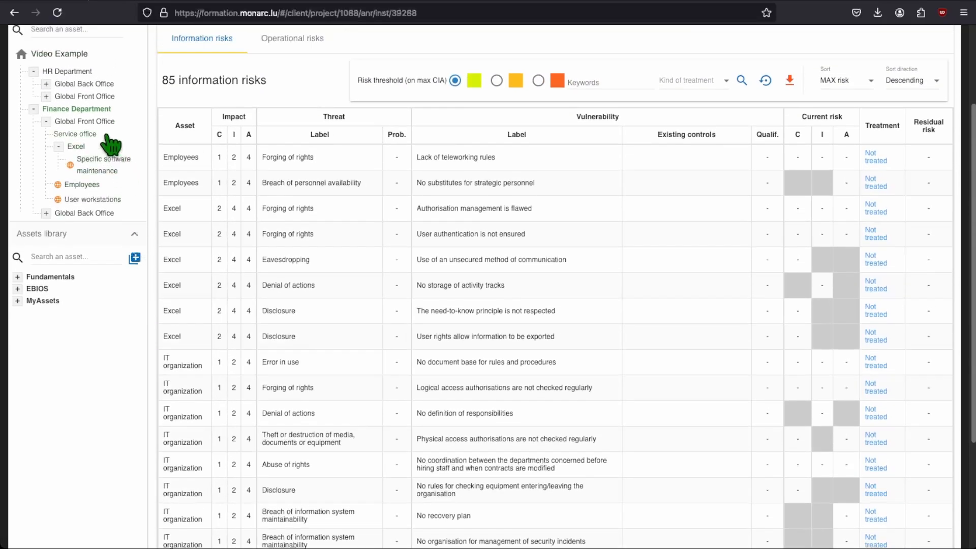
{"action": "left_click", "coordinate": [77, 71]}
{"action": "scroll", "coordinate": [257, 218], "scroll_direction": "up", "scroll_amount": 4}
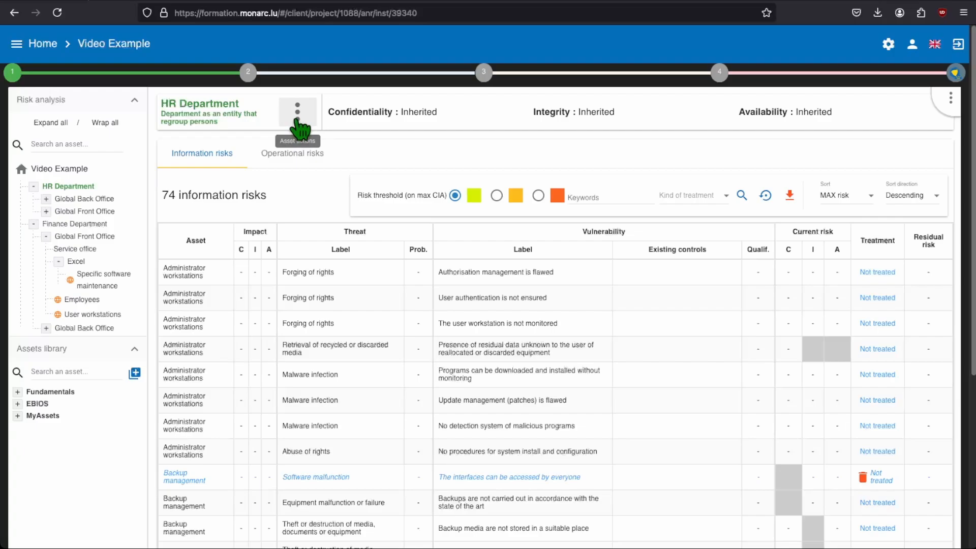
{"action": "left_click", "coordinate": [297, 122]}
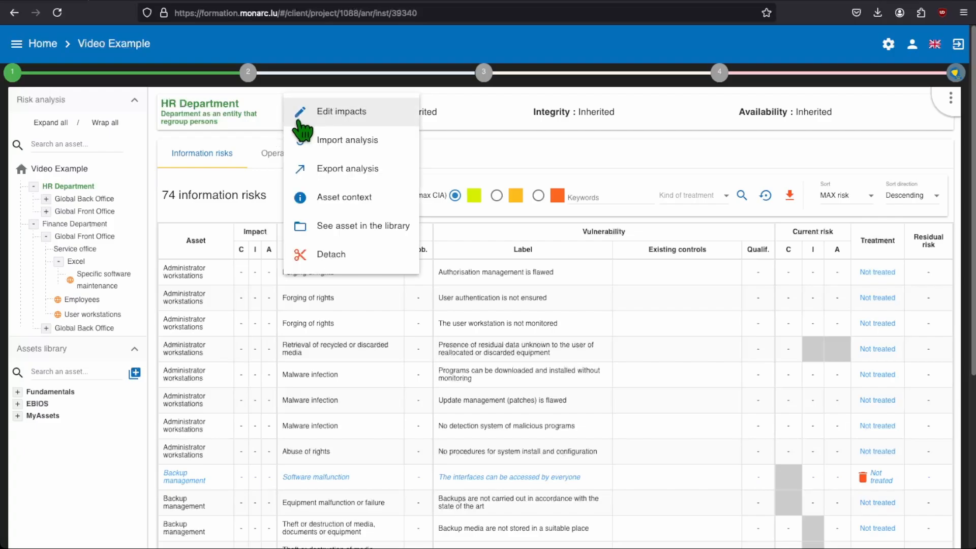
{"action": "left_click", "coordinate": [314, 117]}
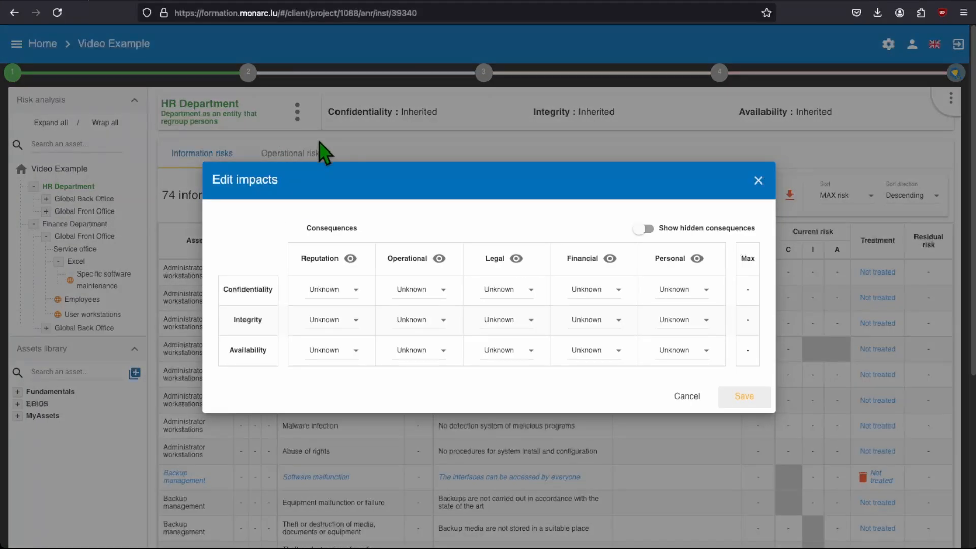
{"action": "left_click", "coordinate": [356, 289]}
{"action": "left_click", "coordinate": [346, 361]}
{"action": "left_click", "coordinate": [355, 319]}
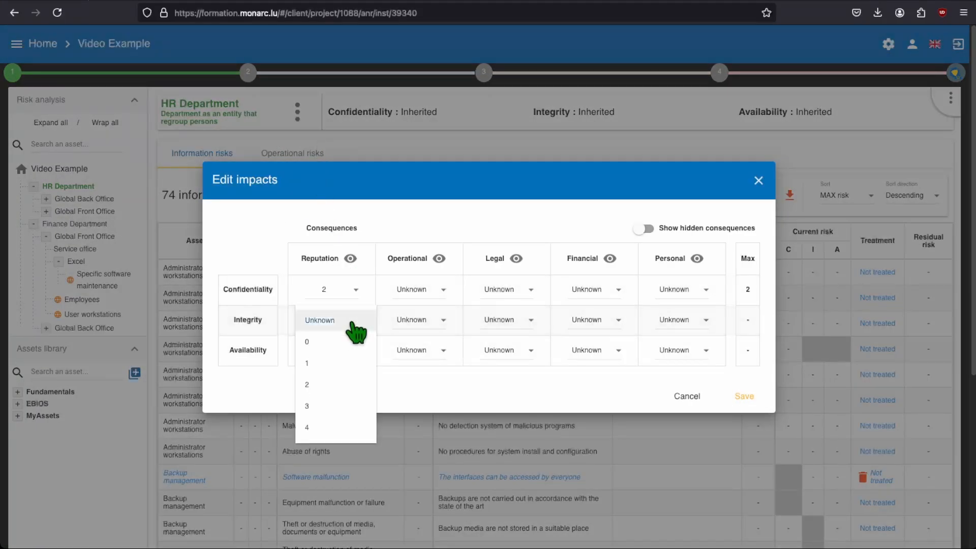
{"action": "left_click", "coordinate": [350, 362]}
{"action": "left_click", "coordinate": [355, 350]}
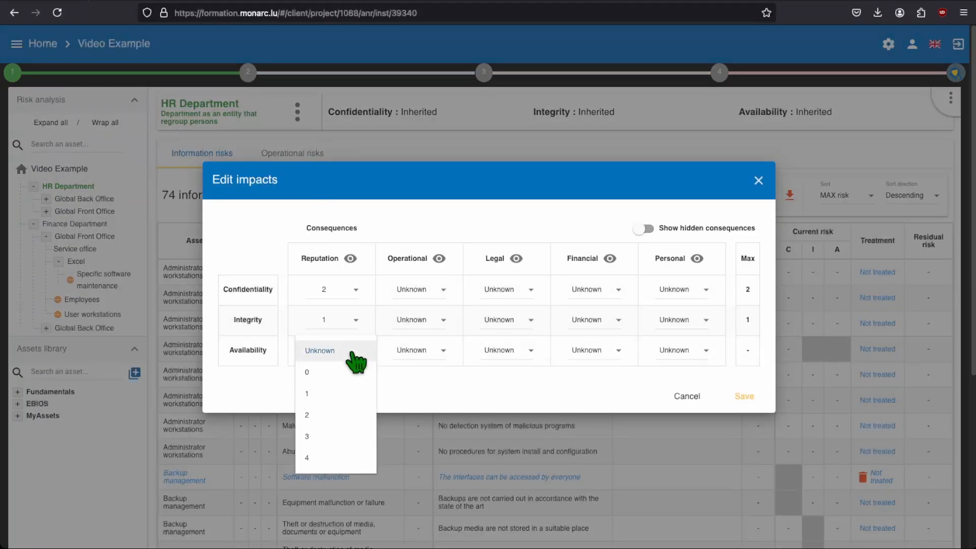
{"action": "left_click", "coordinate": [346, 436]}
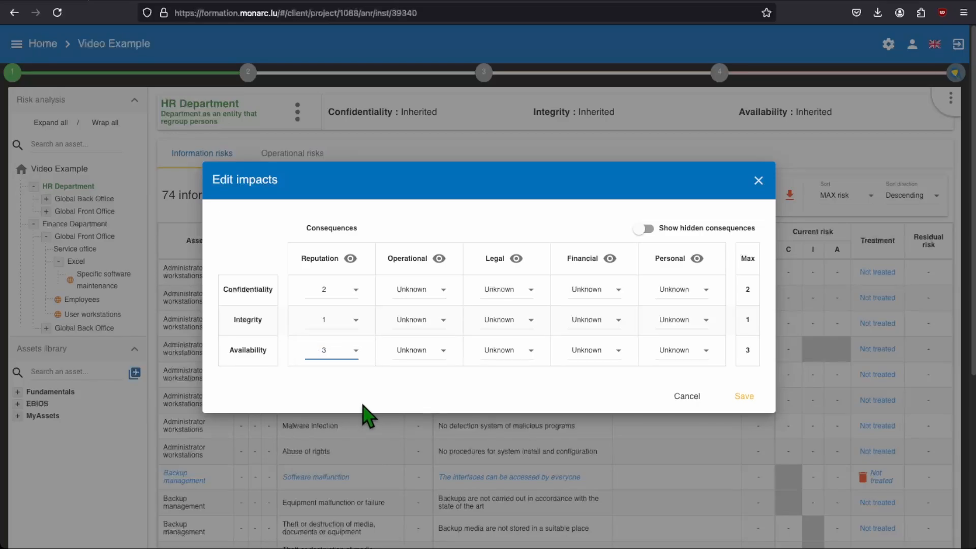
{"action": "left_click", "coordinate": [748, 398]}
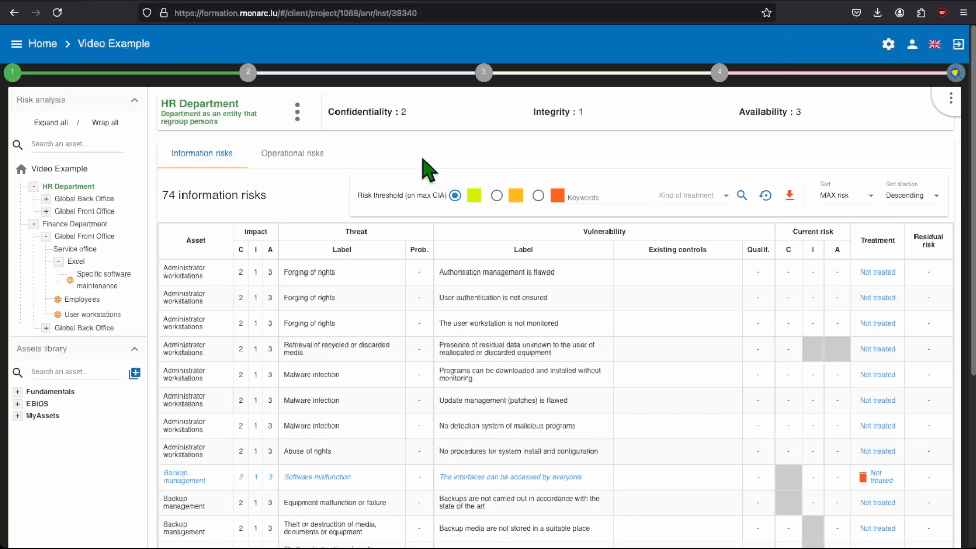
Mark the identification of assets, vulnerabilities and impacts appreciation as done, and open the Synthesis of assets / impacts with its additional information
{"action": "mouse_move", "coordinate": [252, 87]}
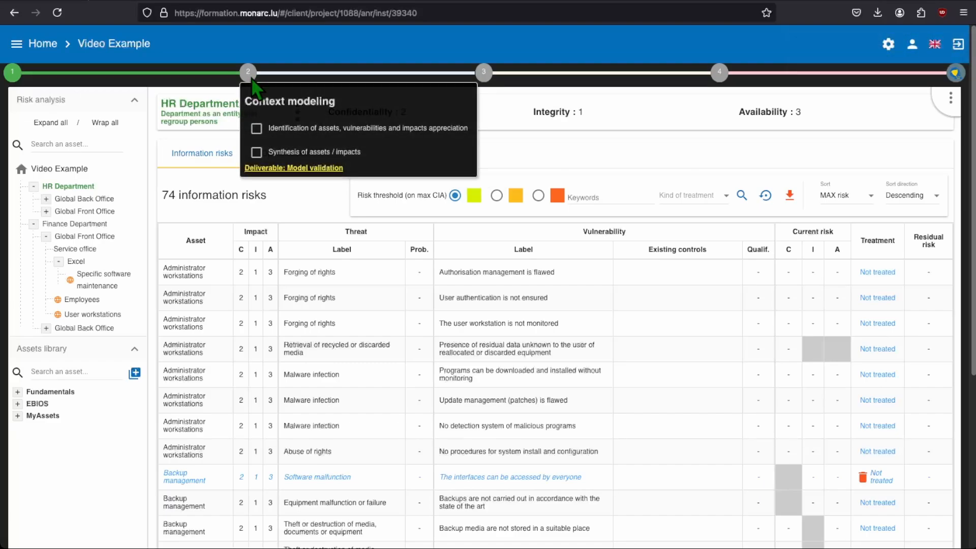
{"action": "left_click", "coordinate": [257, 128]}
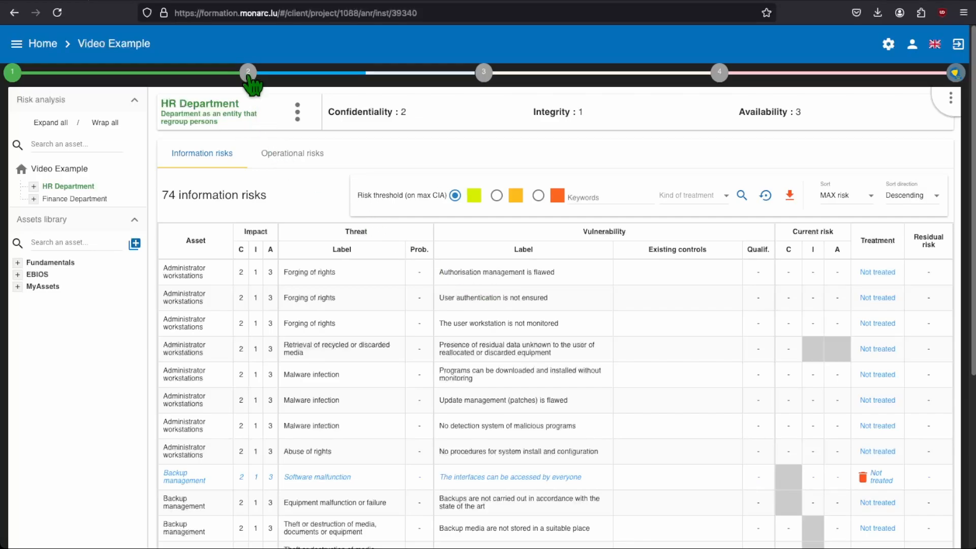
{"action": "mouse_move", "coordinate": [248, 72]}
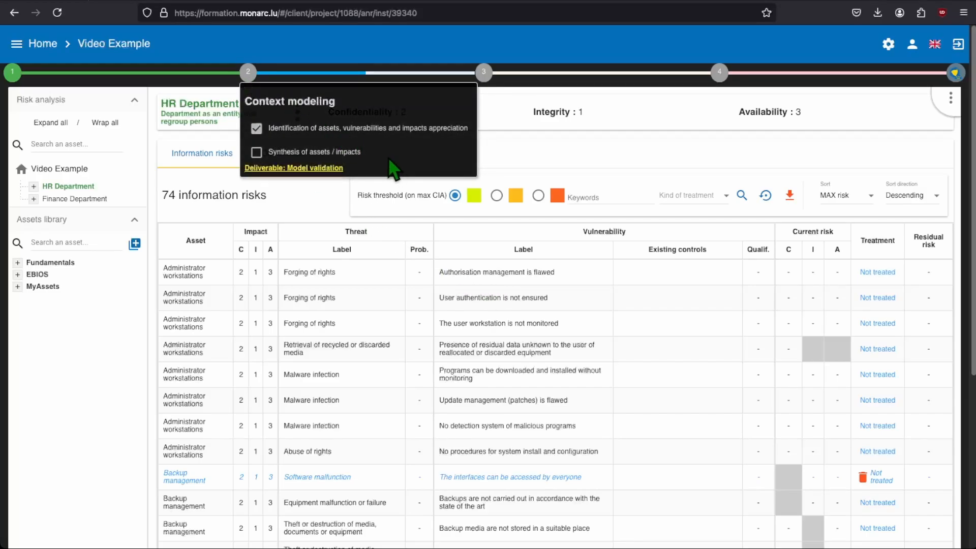
{"action": "left_click", "coordinate": [356, 152]}
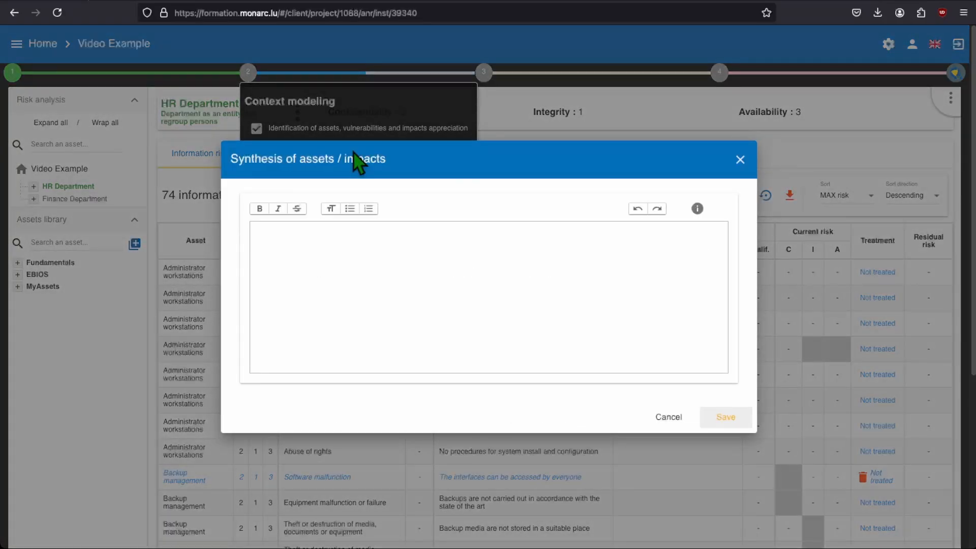
{"action": "left_click", "coordinate": [687, 217]}
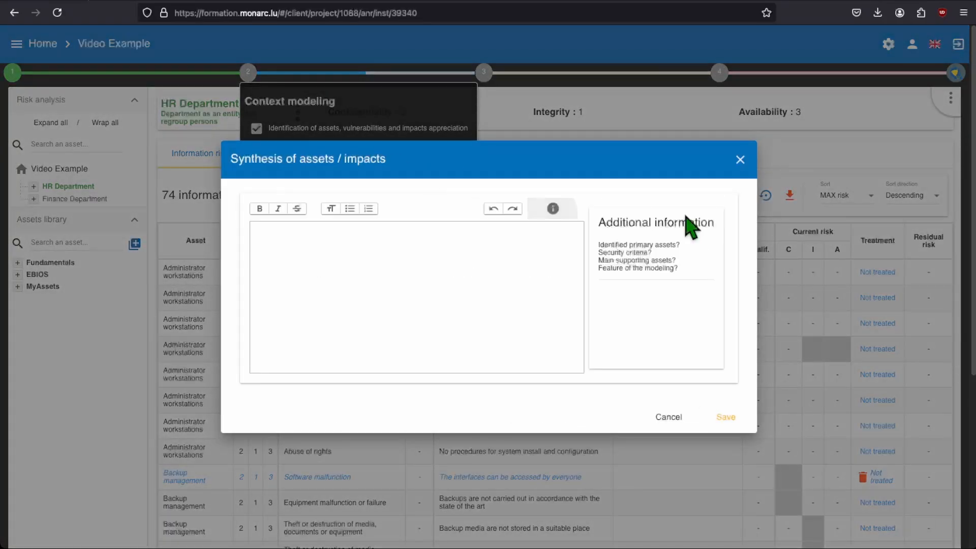
Start the synthesis with "The main primary assets taken for the risk anaysis are:" and a bold "Finance department:" heading below it
{"action": "left_click", "coordinate": [486, 251]}
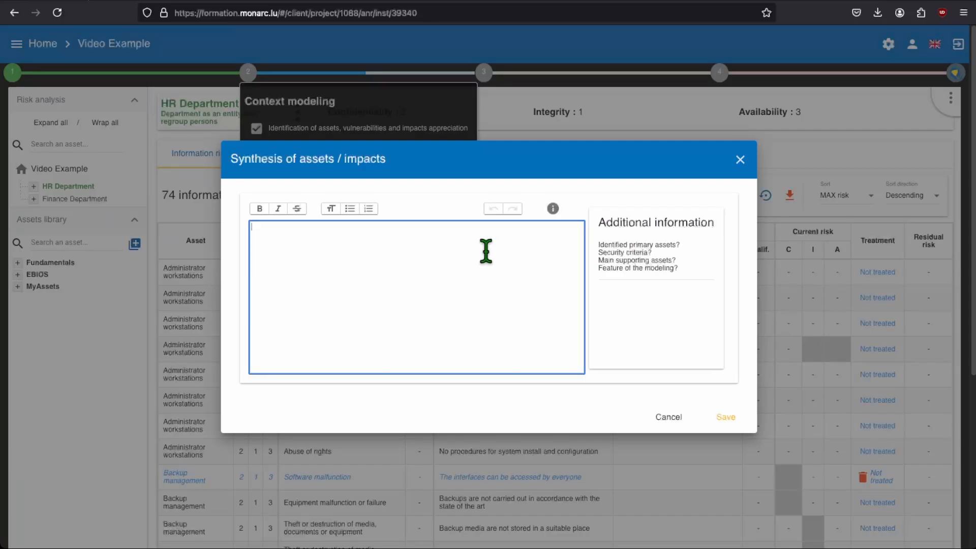
{"action": "type", "text": "The n"}
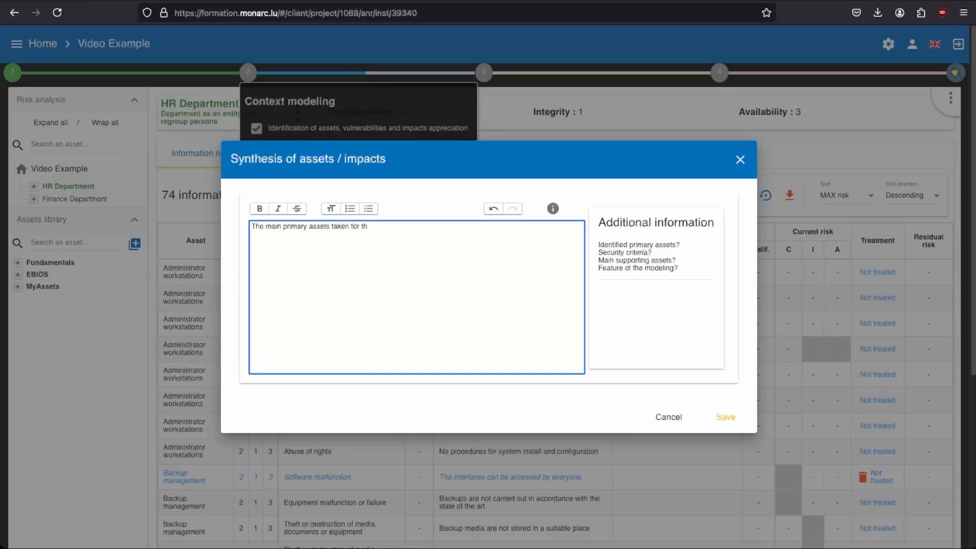
{"action": "type", "text": "ysis are"}
{"action": "type", "text": "Finance department:"}
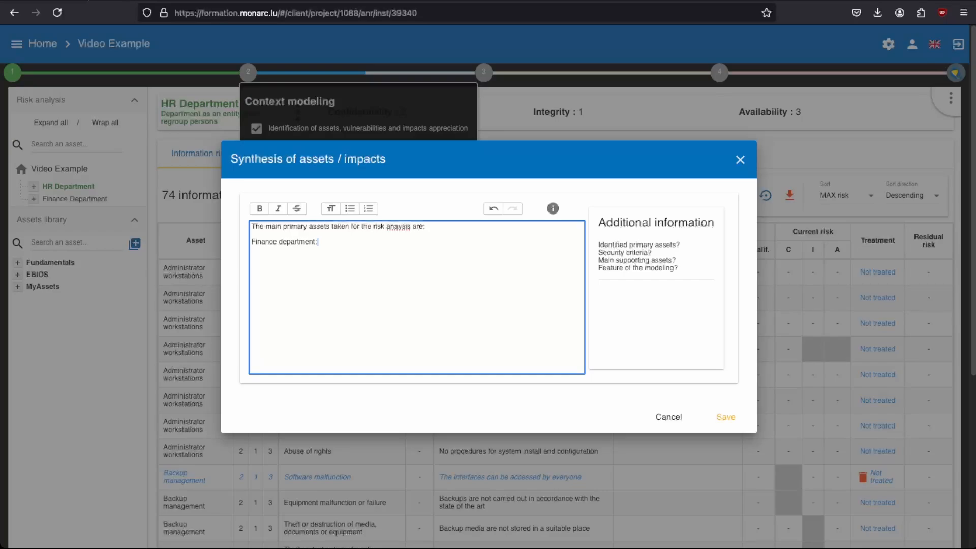
{"action": "key", "text": "shift+Left"}
{"action": "key", "text": "shift+Left"}
{"action": "key", "text": "shift+Left"}
{"action": "key", "text": "shift+Left"}
{"action": "key", "text": "shift+Left"}
{"action": "key", "text": "shift+Left"}
{"action": "key", "text": "shift+Left"}
{"action": "key", "text": "shift+Left"}
{"action": "key", "text": "shift+Left"}
{"action": "key", "text": "shift+Left"}
{"action": "key", "text": "shift+Left"}
{"action": "key", "text": "shift+Left"}
{"action": "key", "text": "shift+Left"}
{"action": "key", "text": "shift+Left"}
{"action": "key", "text": "shift+Left"}
{"action": "key", "text": "shift+Left"}
{"action": "key", "text": "shift+Left"}
{"action": "key", "text": "shift+Left"}
{"action": "key", "text": "shift+Left"}
{"action": "key", "text": "ctrl+b"}
{"action": "left_click", "coordinate": [364, 245]}
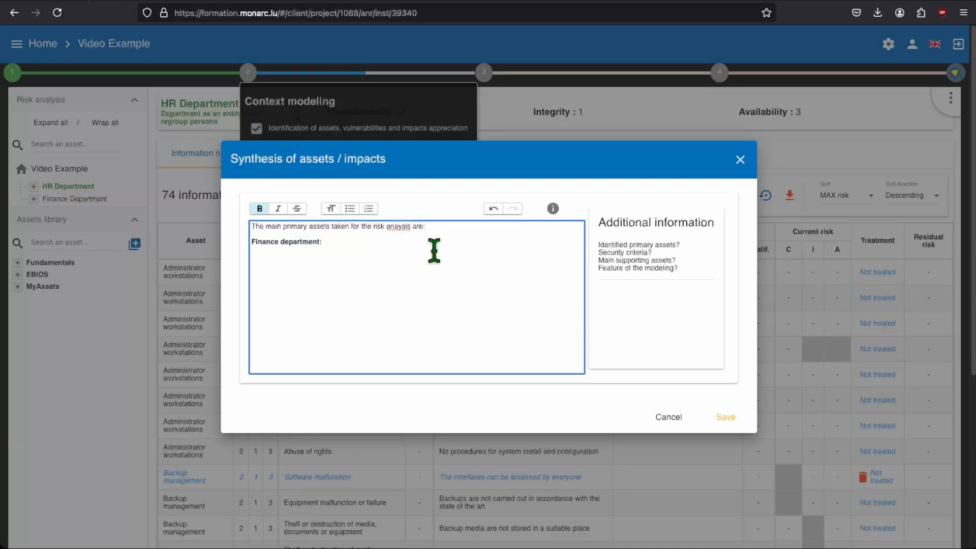
Add after the Finance heading: "This department represent the heart of the company managing the incomes and outcomes. Astrong focus need to be put on this department."
{"action": "type", "text": "Th"}
{"action": "key", "text": "ctrl+b"}
{"action": "type", "text": "This department represent the heart of the company"}
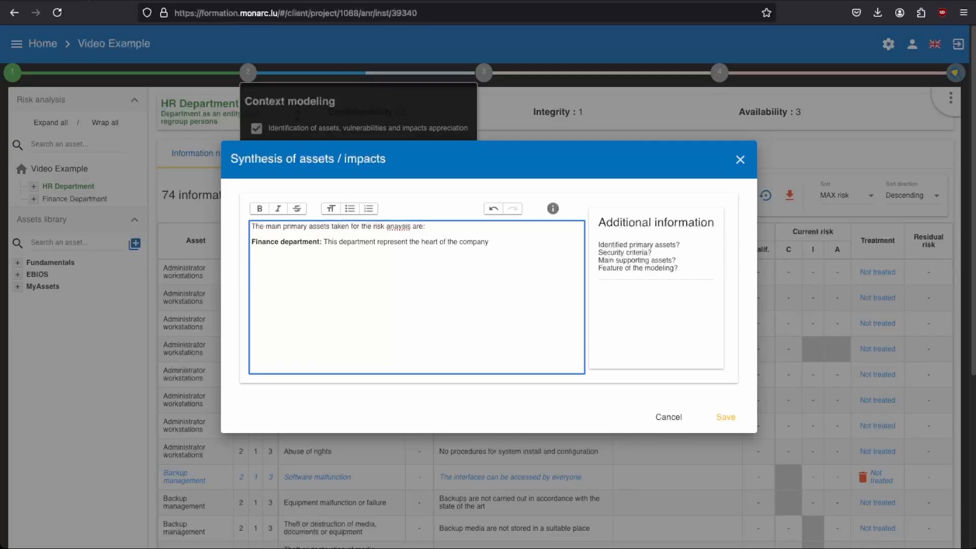
{"action": "type", "text": " managing the incomes and outcomes. Astrong"}
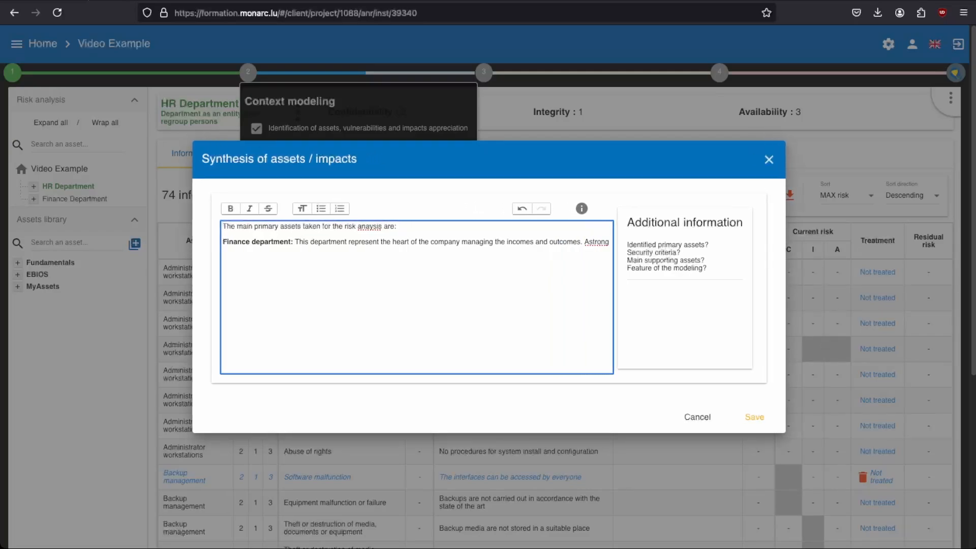
{"action": "type", "text": " focus need to be put o"}
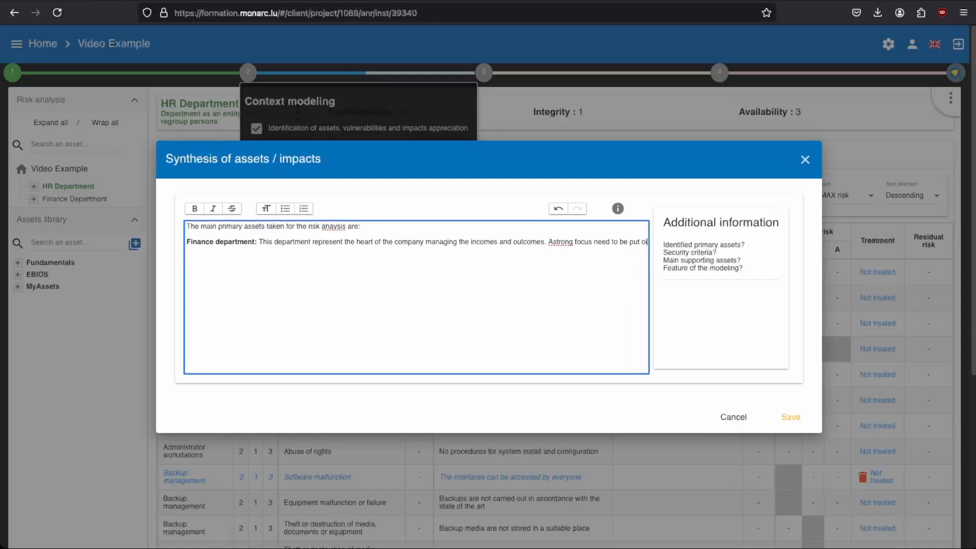
{"action": "type", "text": "n this department."}
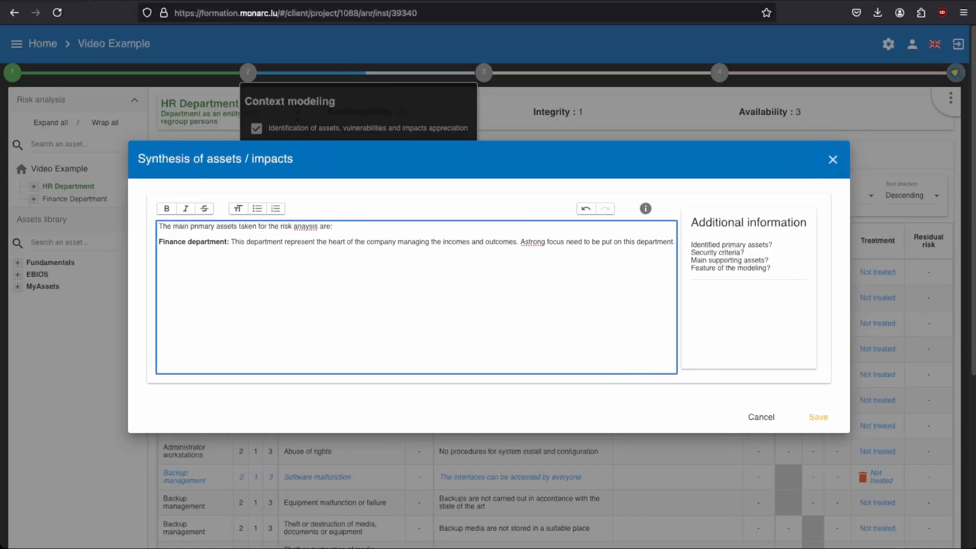
{"action": "type", "text": " HR department"}
Add a bold "HR department:" heading on a new line, followed by "This department is really important for the company."
{"action": "key", "text": "shift+Left"}
{"action": "key", "text": "shift+Left"}
{"action": "key", "text": "shift+Left"}
{"action": "key", "text": "shift+Left"}
{"action": "key", "text": "shift+Left"}
{"action": "key", "text": "shift+Left"}
{"action": "key", "text": "shift+Left"}
{"action": "key", "text": "shift+Left"}
{"action": "key", "text": "shift+Left"}
{"action": "key", "text": "shift+Left"}
{"action": "key", "text": "shift+Left"}
{"action": "key", "text": "shift+Left"}
{"action": "key", "text": "shift+Left"}
{"action": "key", "text": "ctrl+b"}
{"action": "key", "text": "End"}
{"action": "type", "text": ": This departm"}
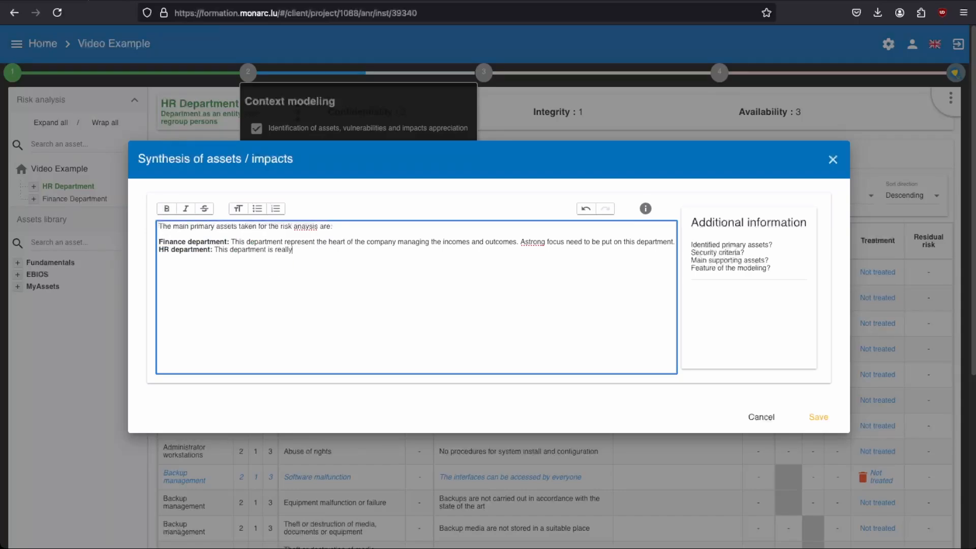
{"action": "type", "text": "ent is really important for the company.  "}
{"action": "type", "text": "The modelling use"}
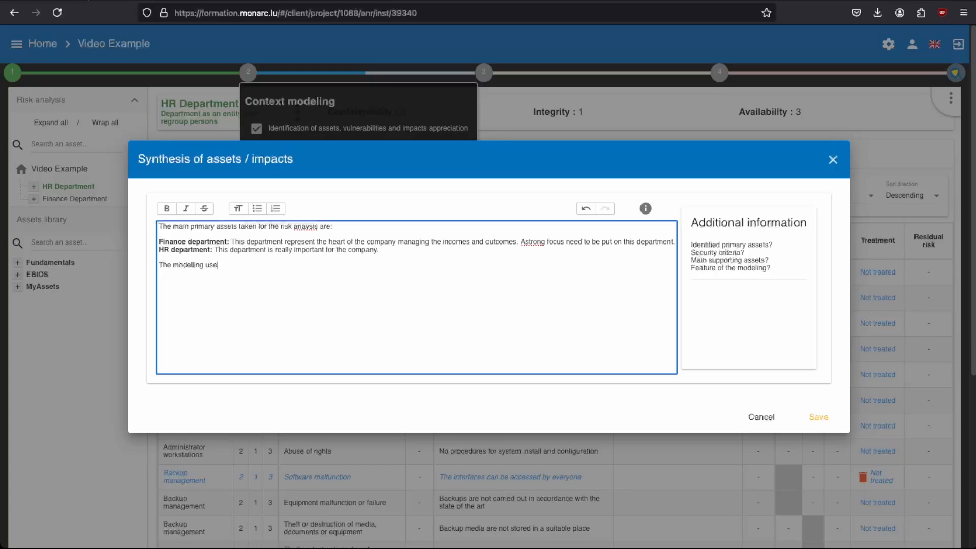
{"action": "type", "text": "d is based on the standards proposed by the MONARC"}
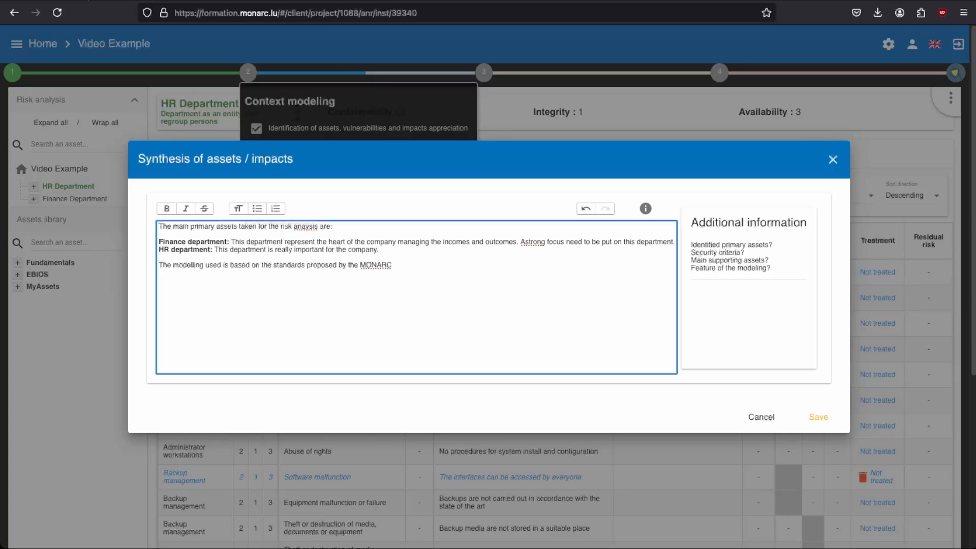
{"action": "type", "text": " Team is considered amply sufficient for this first iteration of risk analysis."}
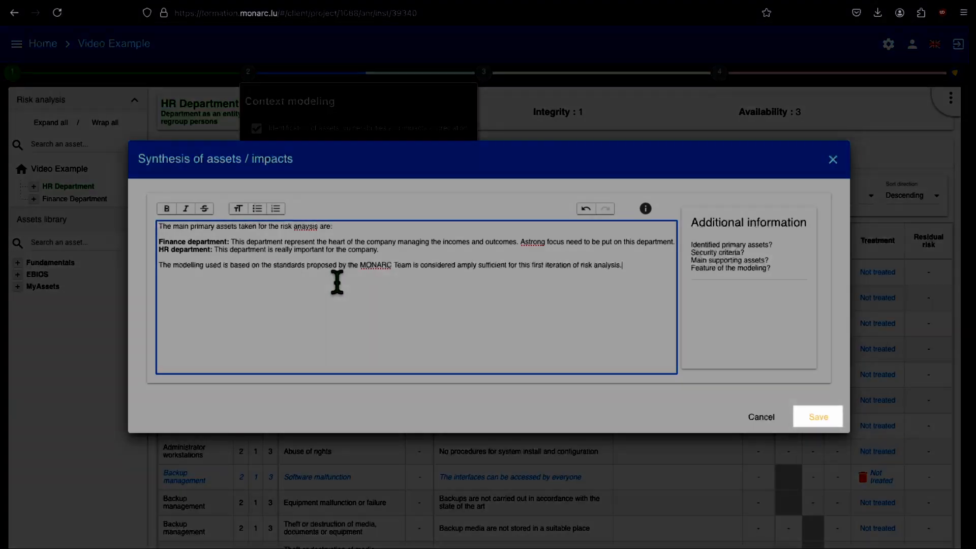
Correct "Astrong" to "A strong" and "anaysis" to "analysis" in the synthesis text, and save it
{"action": "left_click", "coordinate": [525, 242]}
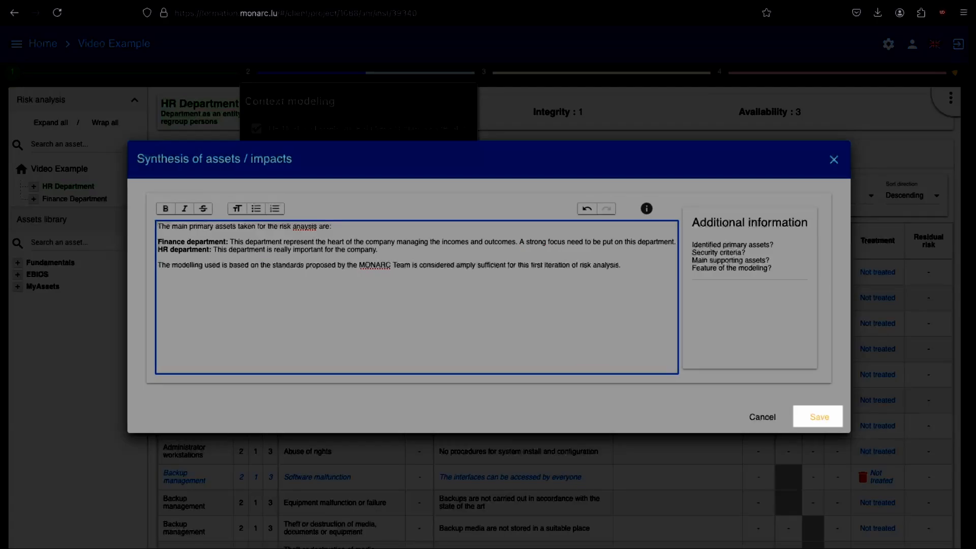
{"action": "left_click", "coordinate": [303, 227]}
{"action": "type", "text": "l"}
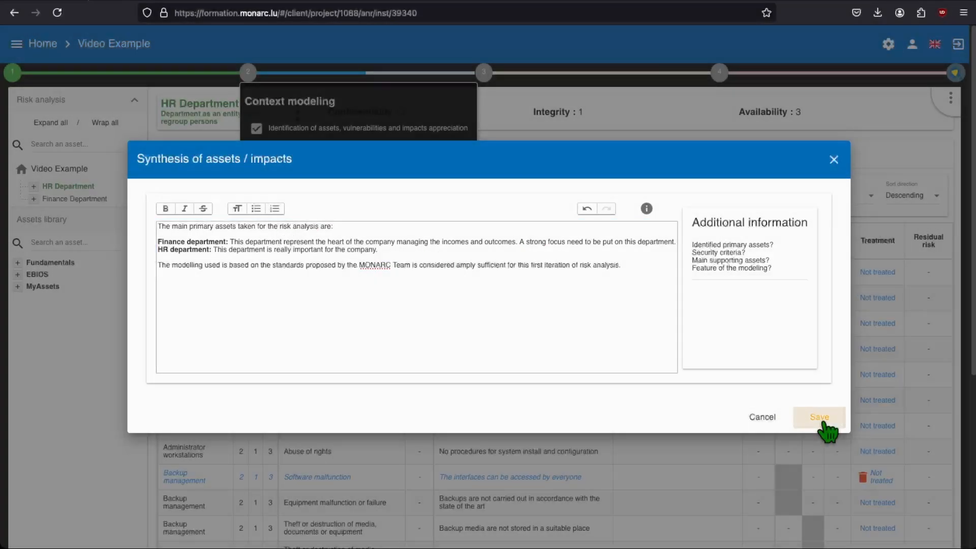
{"action": "left_click", "coordinate": [822, 421]}
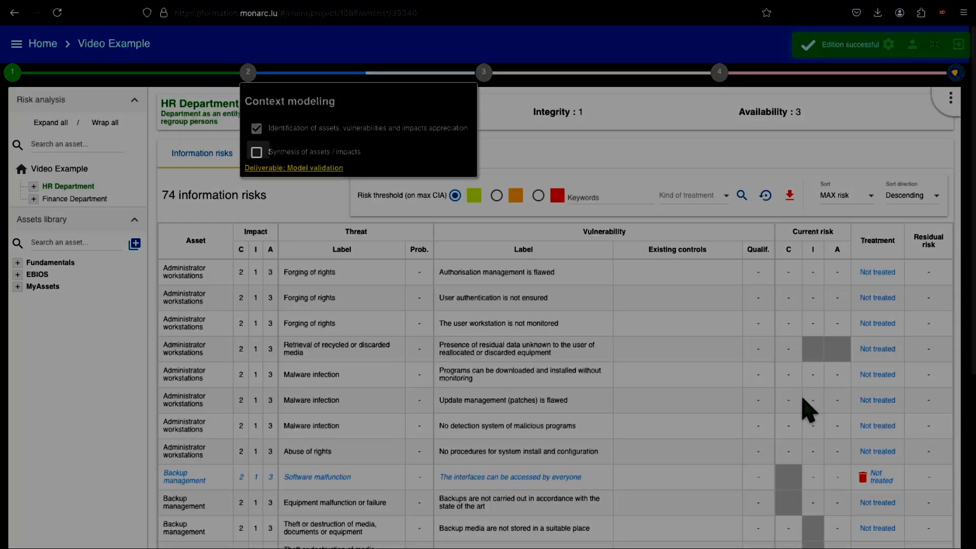
Mark Synthesis of assets / impacts as done and open the Model validation deliverable of Context modeling
{"action": "left_click", "coordinate": [256, 152]}
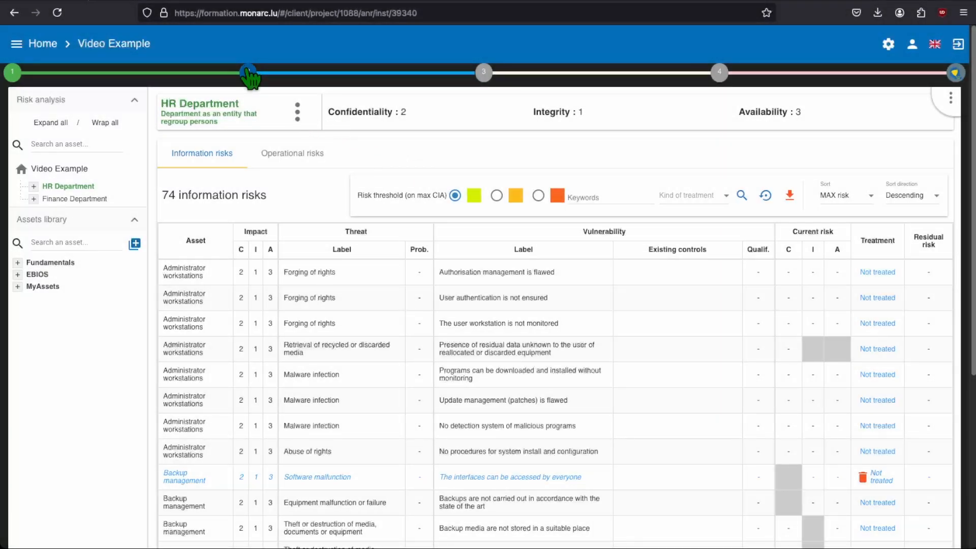
{"action": "left_click", "coordinate": [249, 74]}
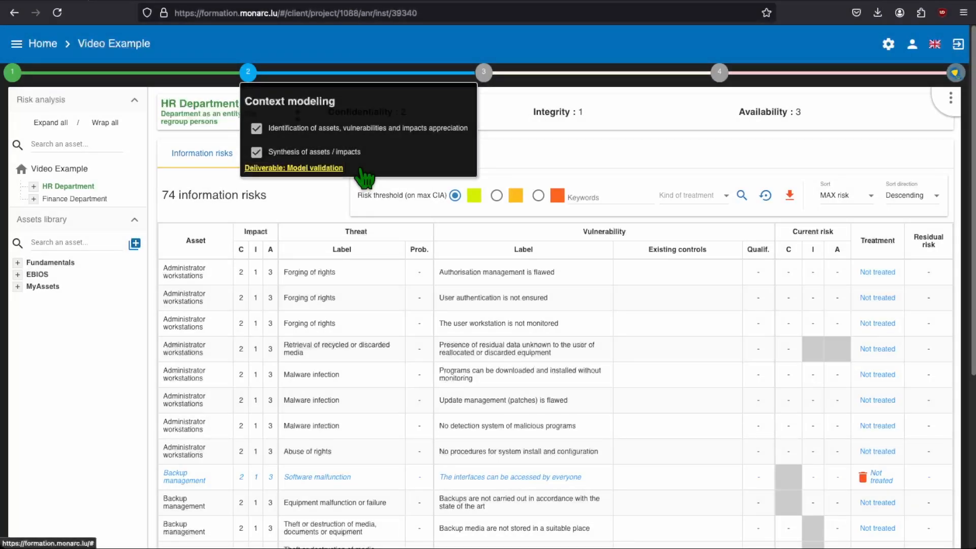
{"action": "left_click", "coordinate": [337, 169]}
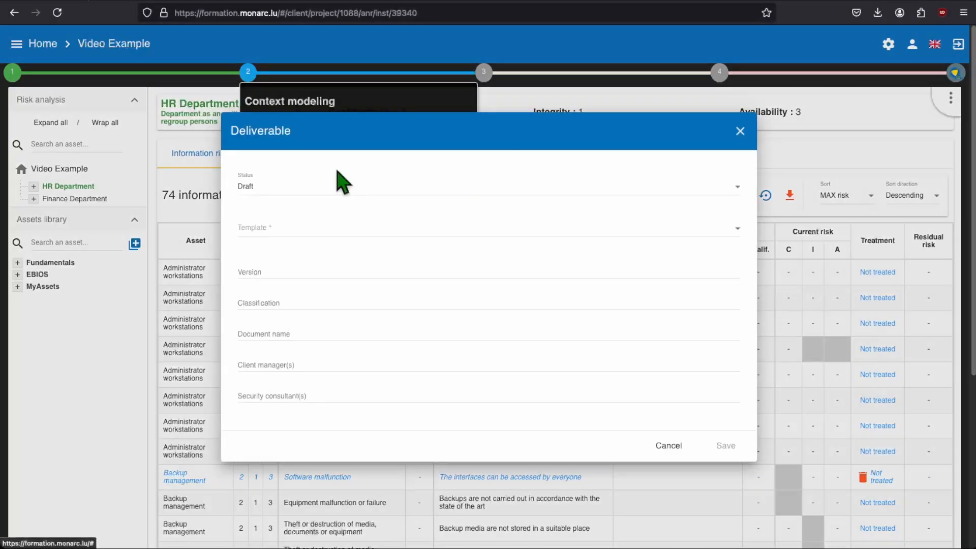
Choose the Modelling validation template for the deliverable, keep its status as Draft and set the version to 0.6
{"action": "left_click", "coordinate": [327, 227]}
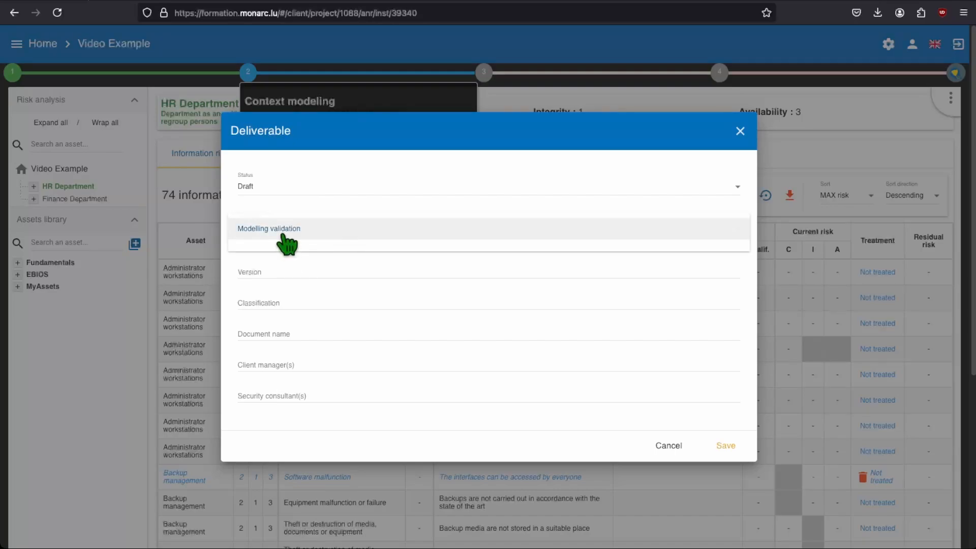
{"action": "left_click", "coordinate": [283, 230]}
{"action": "left_click", "coordinate": [348, 189]}
{"action": "left_click", "coordinate": [348, 192]}
{"action": "left_click", "coordinate": [333, 267]}
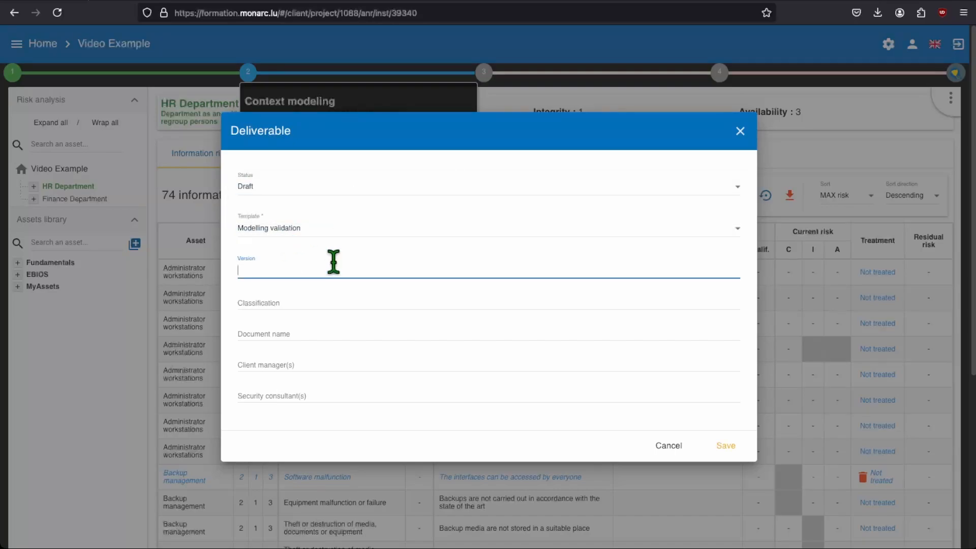
{"action": "type", "text": "0.6"}
{"action": "key", "text": "Tab"}
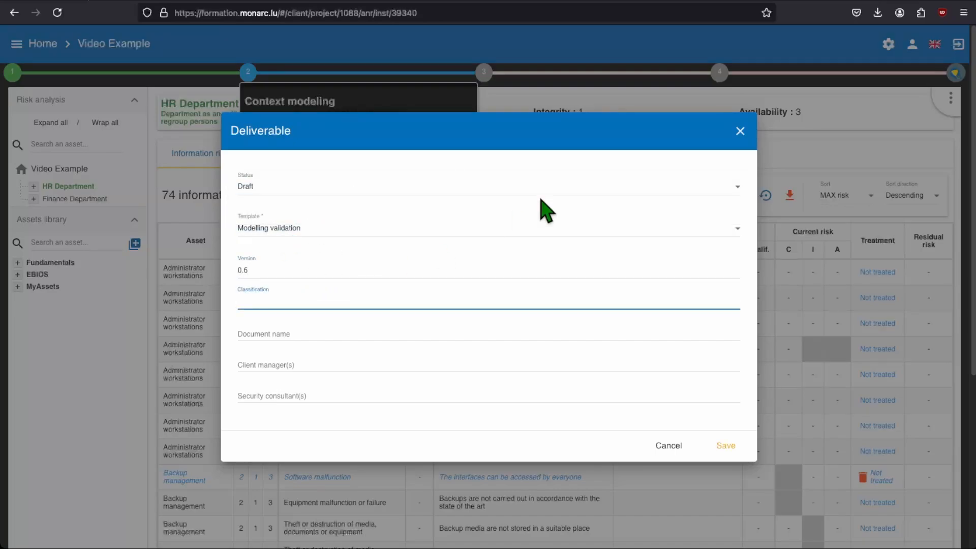
Set the deliverable's classification to Confidential and its document name to Context_Modelling_Report_MyPrint
{"action": "type", "text": "Confidential"}
{"action": "left_click", "coordinate": [432, 332]}
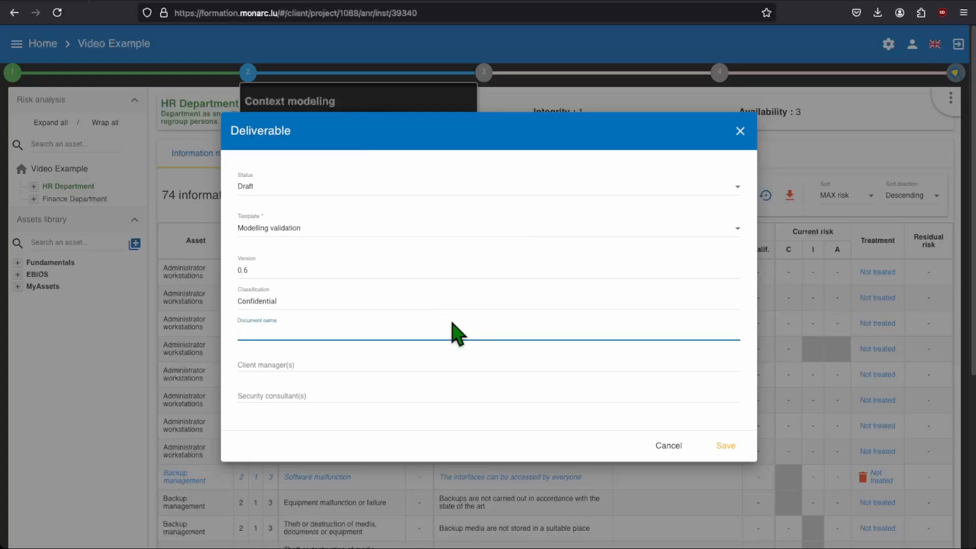
{"action": "type", "text": "Context_Modelling_Report_MyPrint"}
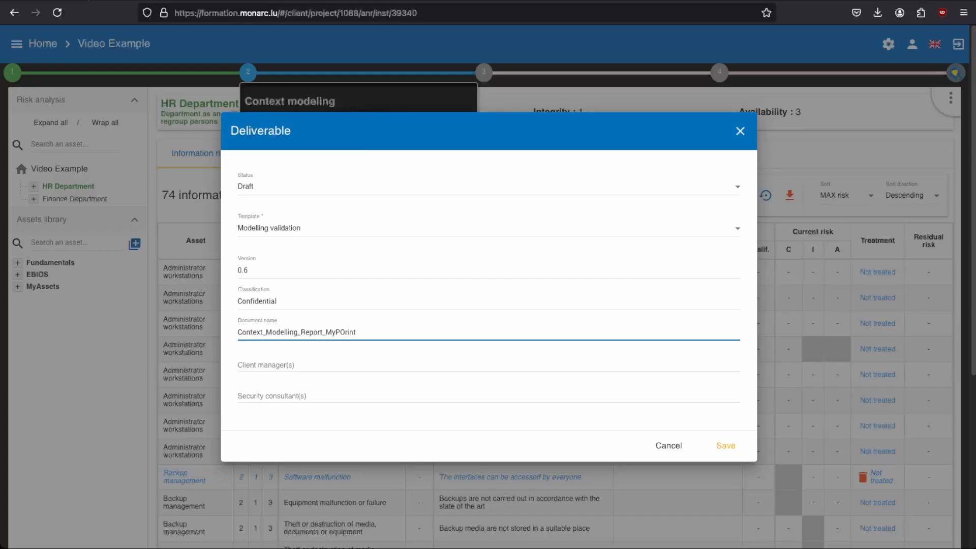
Set the client manager to "MyPrint Team" and the security consultant to "MONARC Team", and save the deliverable
{"action": "left_click", "coordinate": [405, 367]}
{"action": "type", "text": "MONARC Team"}
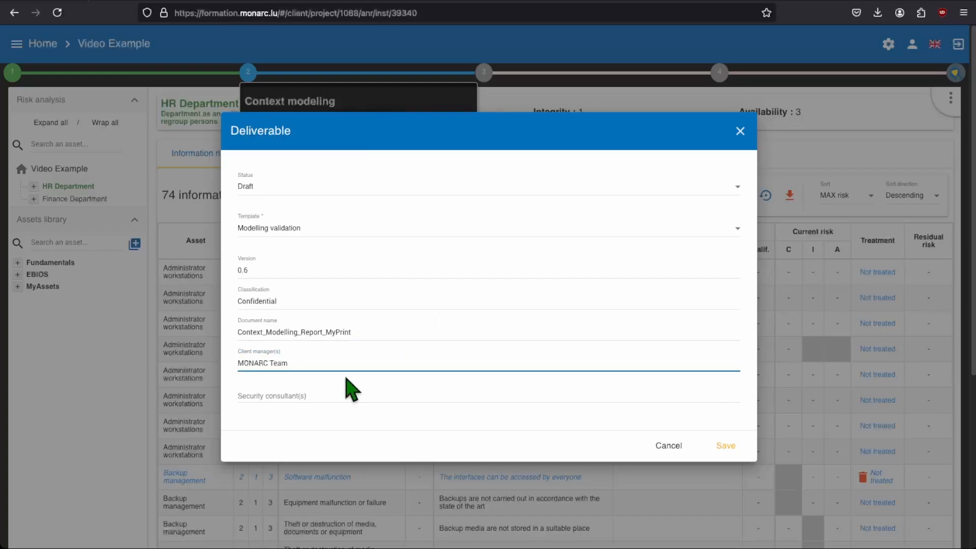
{"action": "left_click_drag", "start_coordinate": [320, 363], "coordinate": [213, 366]}
{"action": "key", "text": "ctrl+c"}
{"action": "key", "text": "BackSpace"}
{"action": "left_click", "coordinate": [346, 395]}
{"action": "key", "text": "ctrl+v"}
{"action": "key", "text": "shift+Tab"}
{"action": "type", "text": "MyP"}
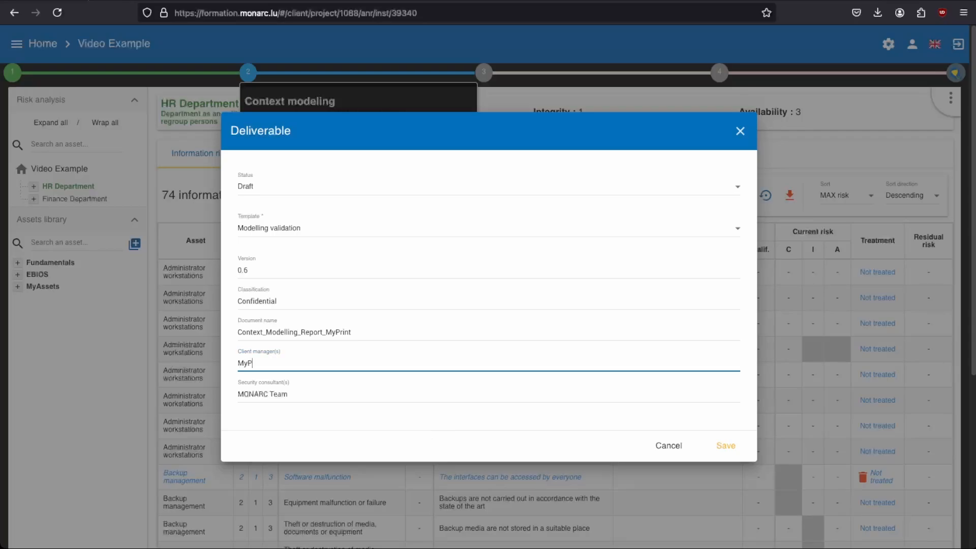
{"action": "type", "text": "rint Team"}
{"action": "left_click", "coordinate": [717, 449]}
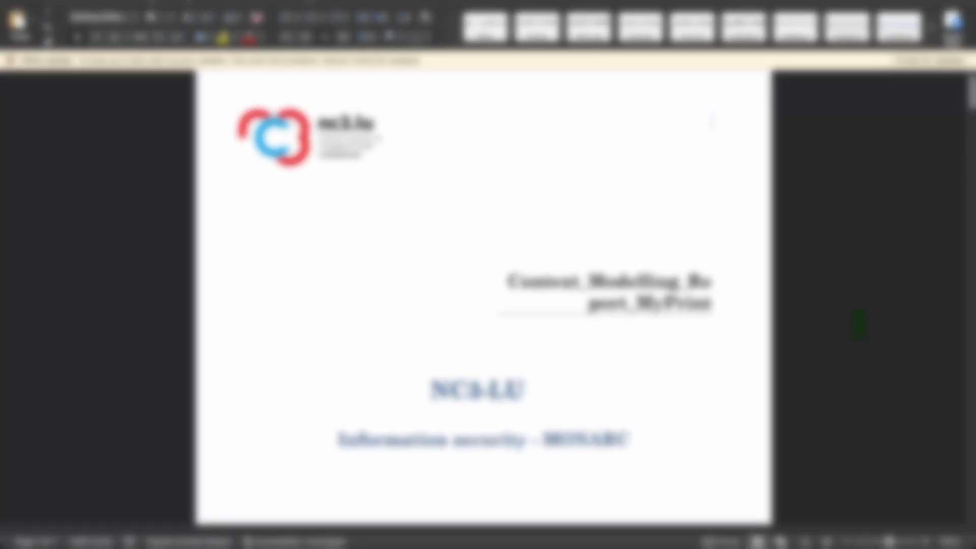
Review the generated context modelling report in Word, from the cover page and general information through the table of contents
{"action": "scroll", "coordinate": [482, 297], "scroll_direction": "down", "scroll_amount": 8}
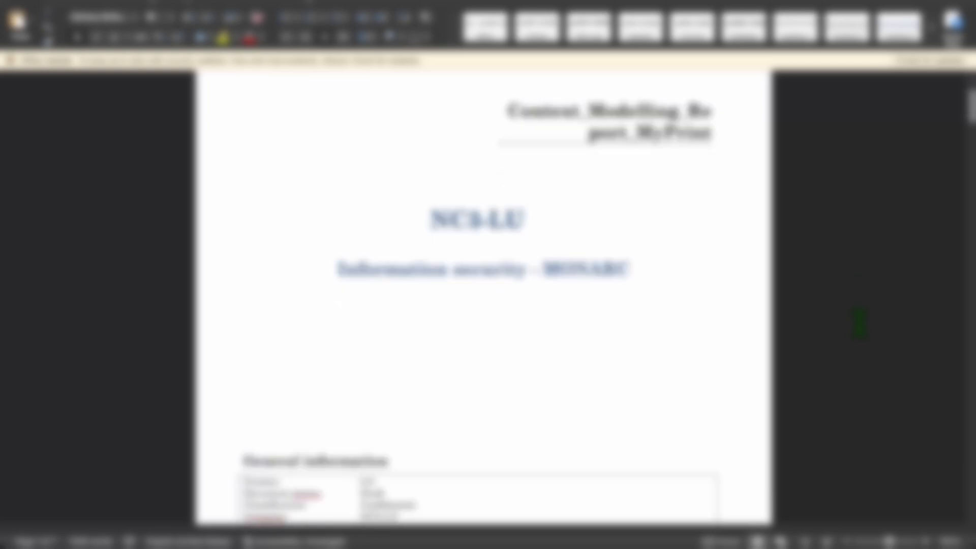
{"action": "scroll", "coordinate": [482, 298], "scroll_direction": "down", "scroll_amount": 6}
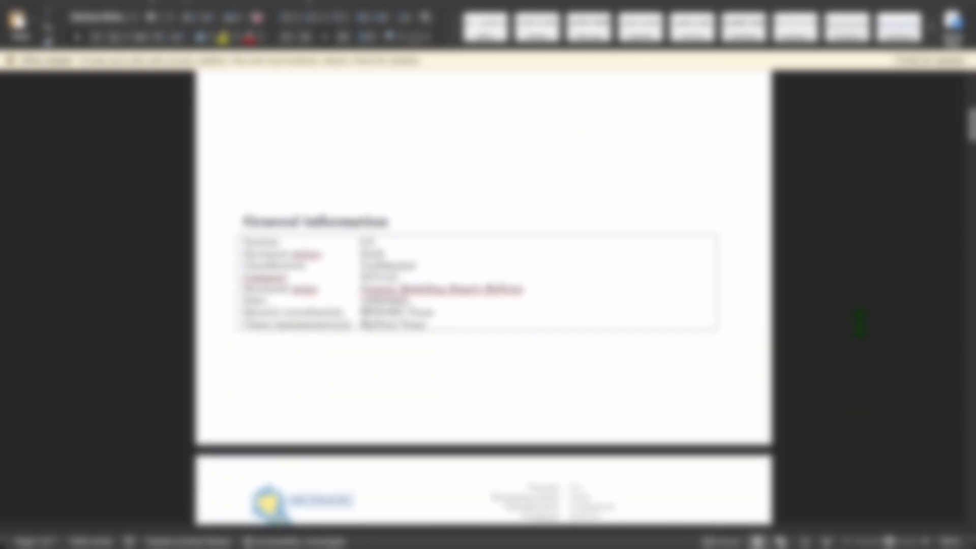
{"action": "scroll", "coordinate": [483, 297], "scroll_direction": "down", "scroll_amount": 8}
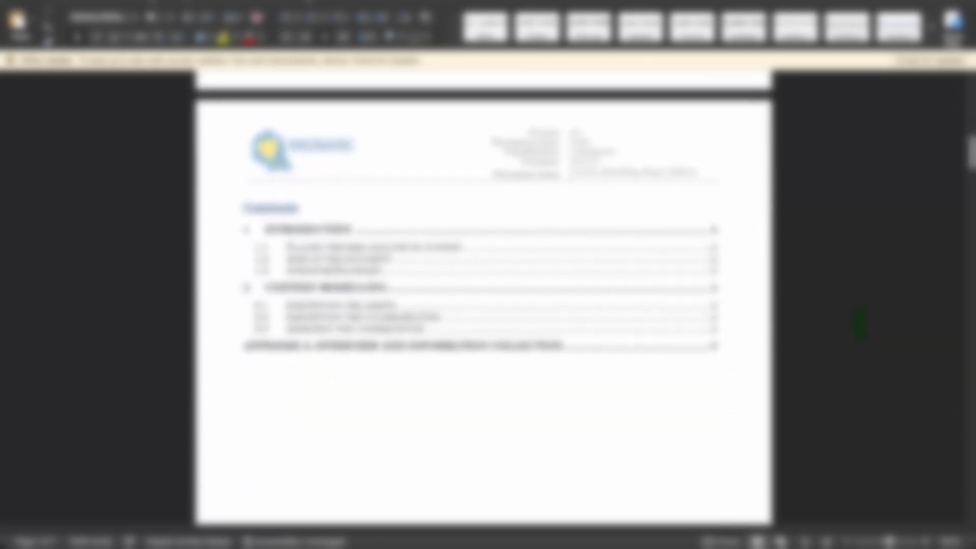
{"action": "scroll", "coordinate": [859, 323], "scroll_direction": "down", "scroll_amount": 8}
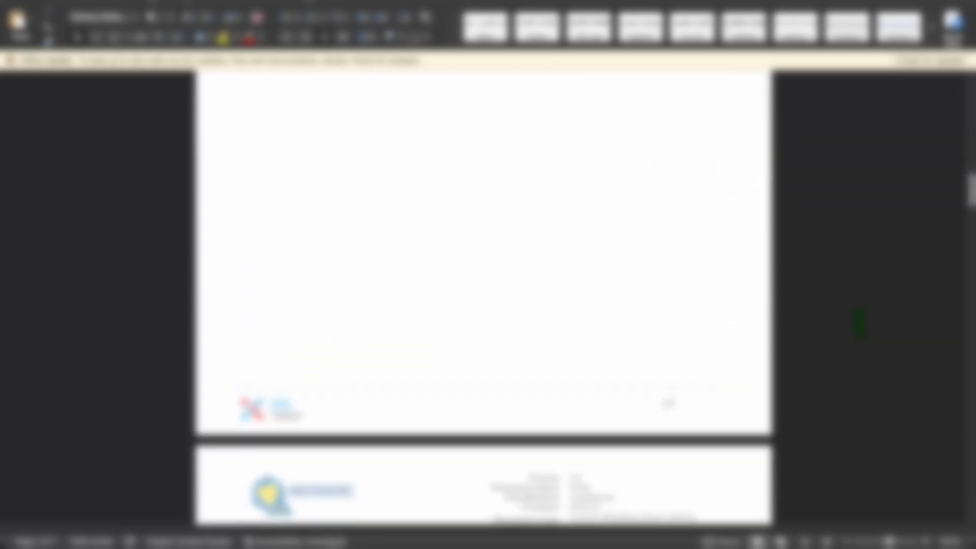